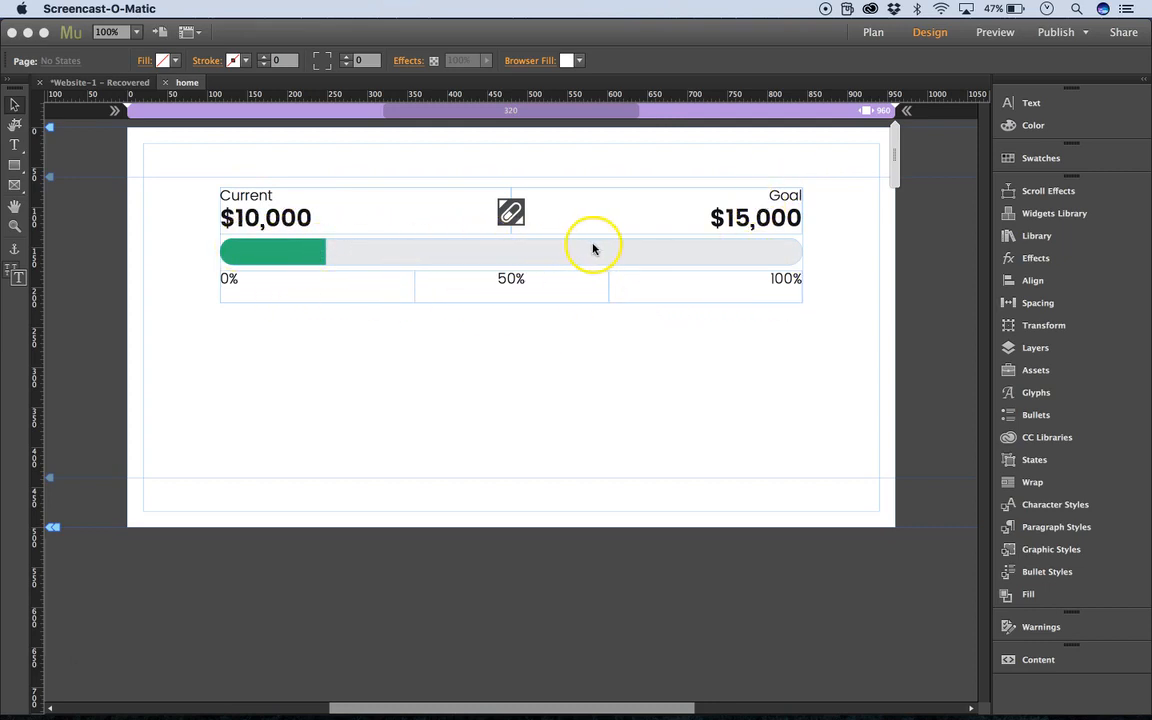
Preview the page with the existing progress tracker in the browser and return to the design.
{"action": "left_click", "coordinate": [574, 375]}
{"action": "key", "text": "super+shift+e"}
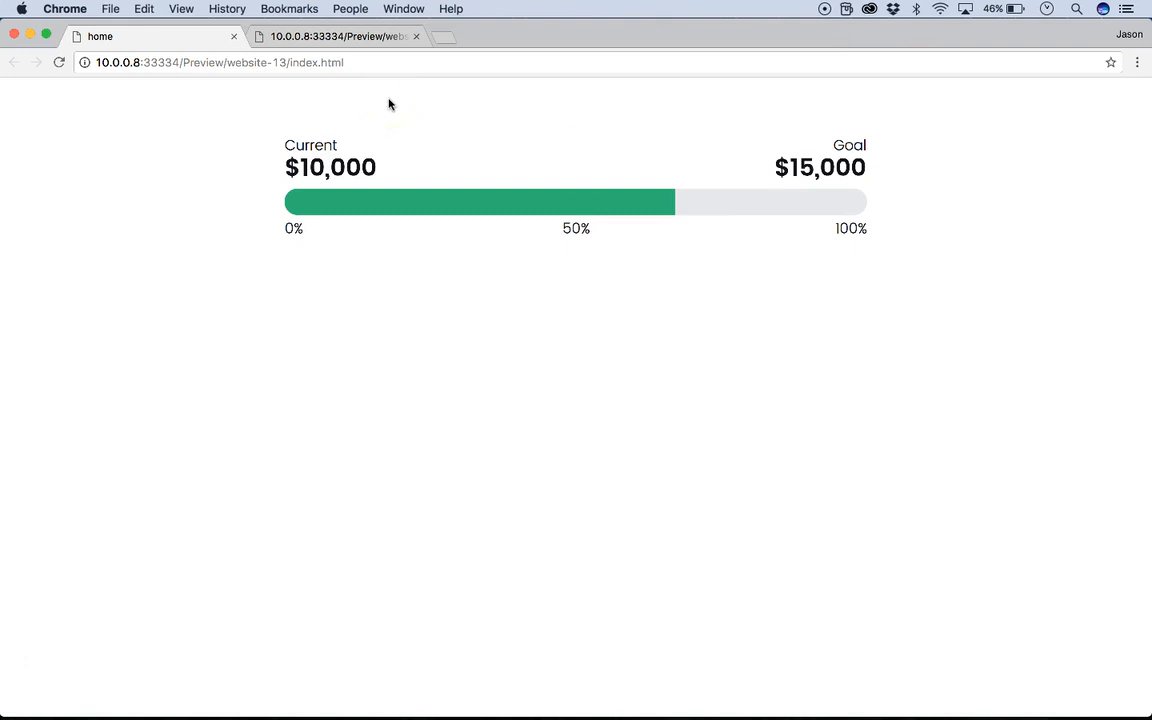
{"action": "left_click", "coordinate": [15, 35]}
Delete the existing progress tracker and place a fresh Progress Tracker 1.0 from the library at X 116, Y 92.
{"action": "left_click", "coordinate": [458, 378]}
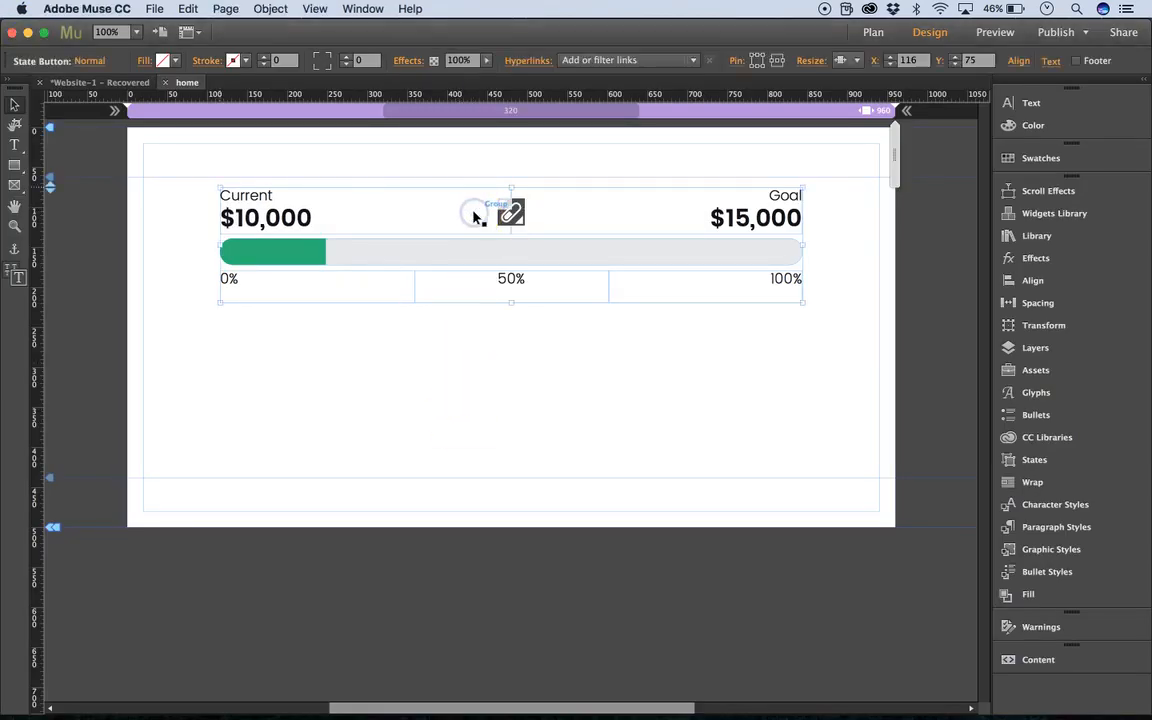
{"action": "key", "text": "Delete"}
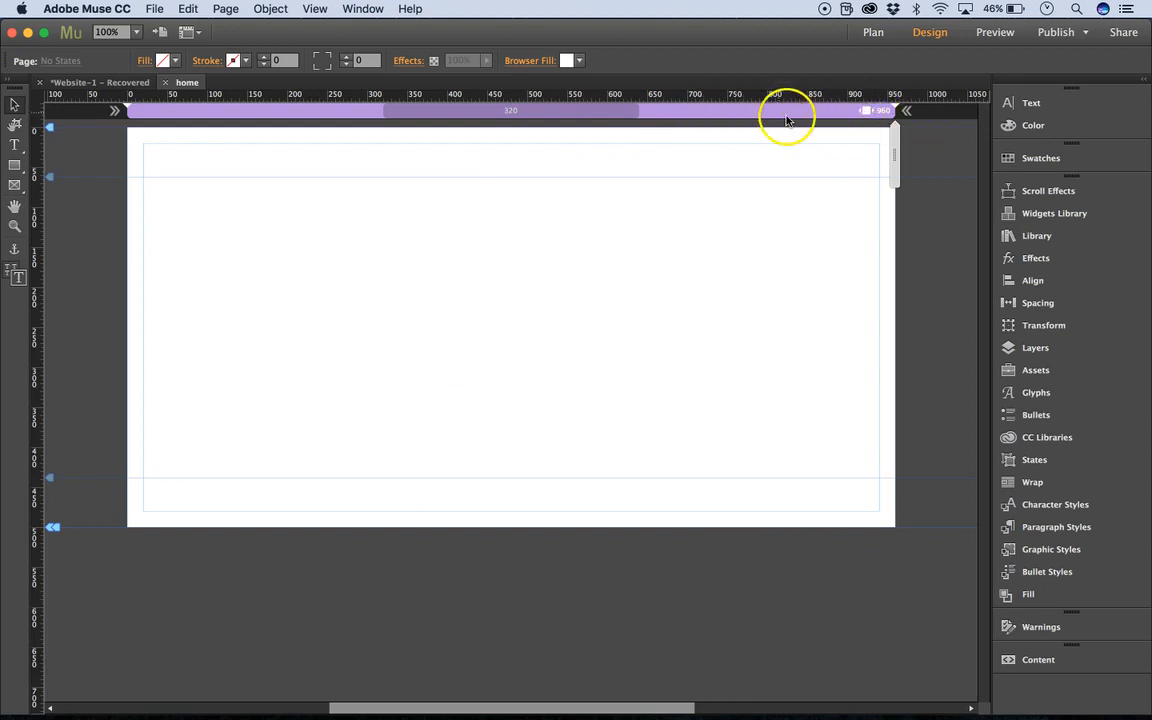
{"action": "left_click", "coordinate": [1034, 235]}
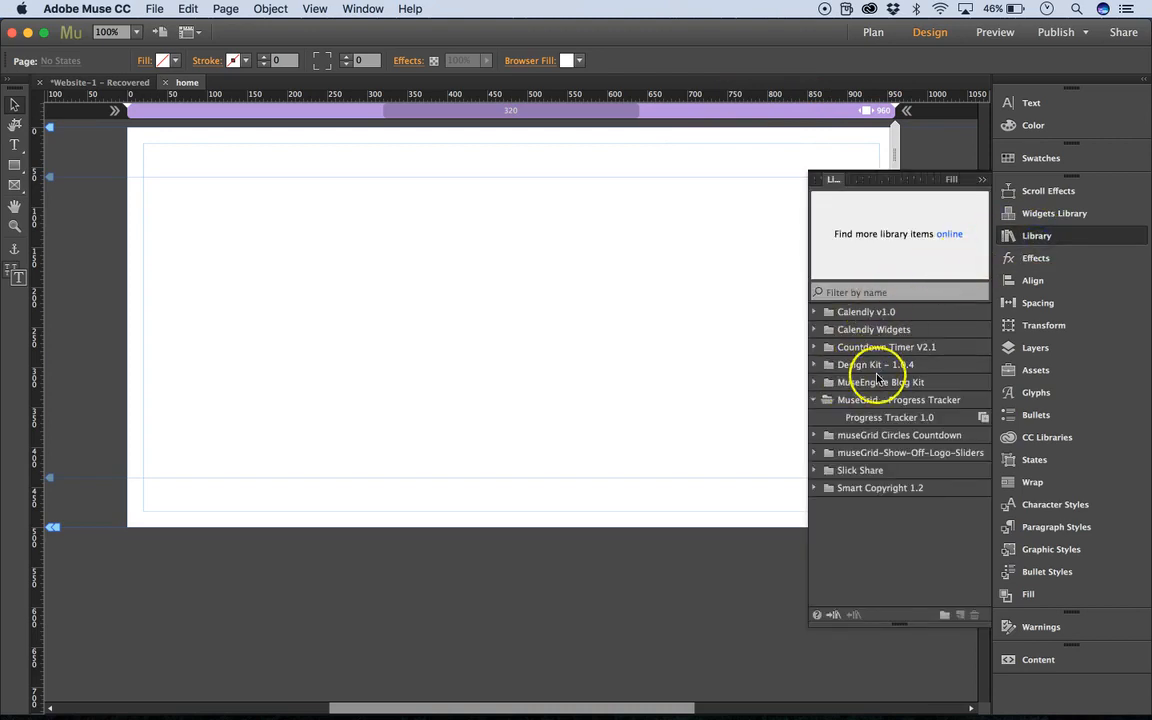
{"action": "left_click", "coordinate": [901, 423]}
{"action": "left_click_drag", "start_coordinate": [929, 424], "coordinate": [179, 205]}
{"action": "left_click", "coordinate": [983, 180]}
{"action": "left_click_drag", "start_coordinate": [603, 256], "coordinate": [629, 240]}
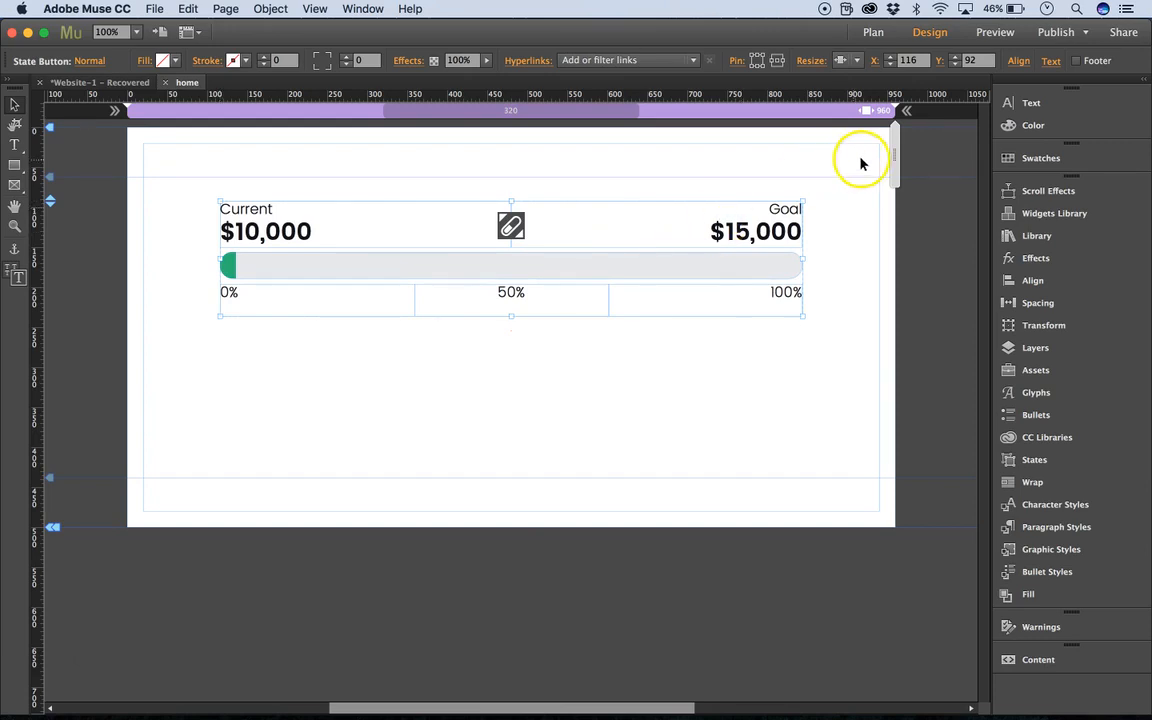
Preview the page with the newly placed tracker in the browser, and return to the design after watching its animation.
{"action": "left_click_drag", "start_coordinate": [891, 158], "coordinate": [868, 166]}
{"action": "left_click", "coordinate": [835, 113]}
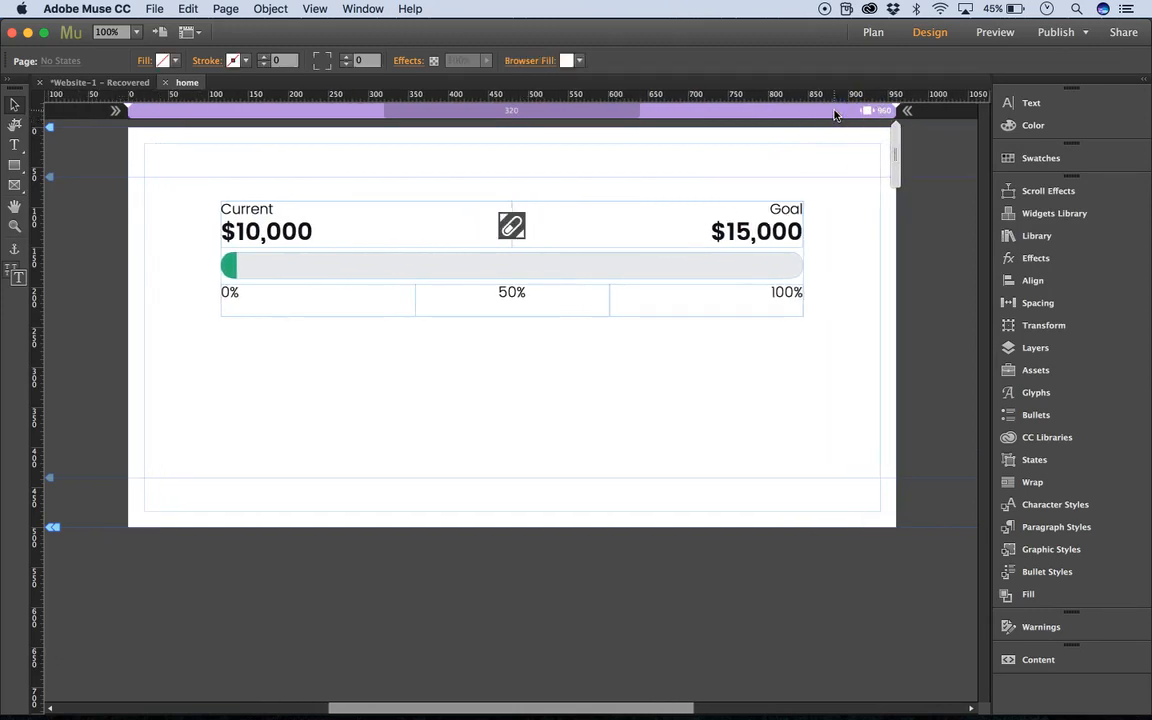
{"action": "key", "text": "super+alt+e"}
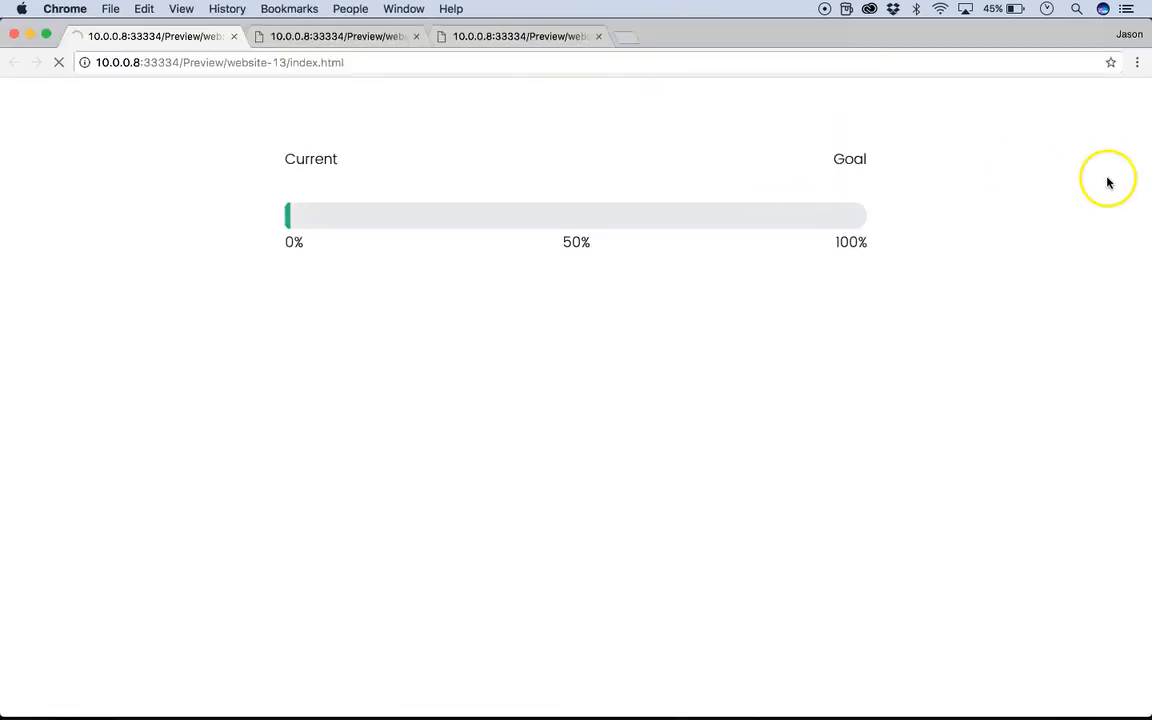
{"action": "mouse_move", "coordinate": [1148, 163]}
{"action": "left_mouse_down"}
{"action": "mouse_move", "coordinate": [370, 185]}
{"action": "mouse_move", "coordinate": [1149, 170]}
{"action": "left_mouse_up"}
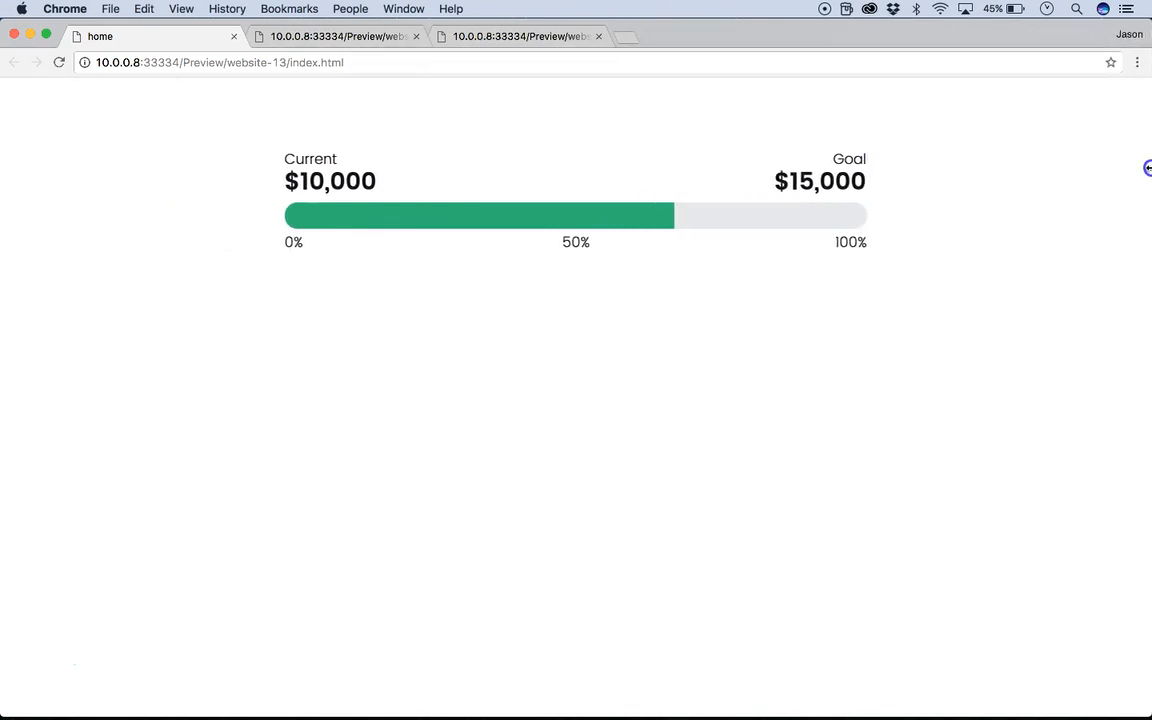
{"action": "left_click", "coordinate": [232, 36]}
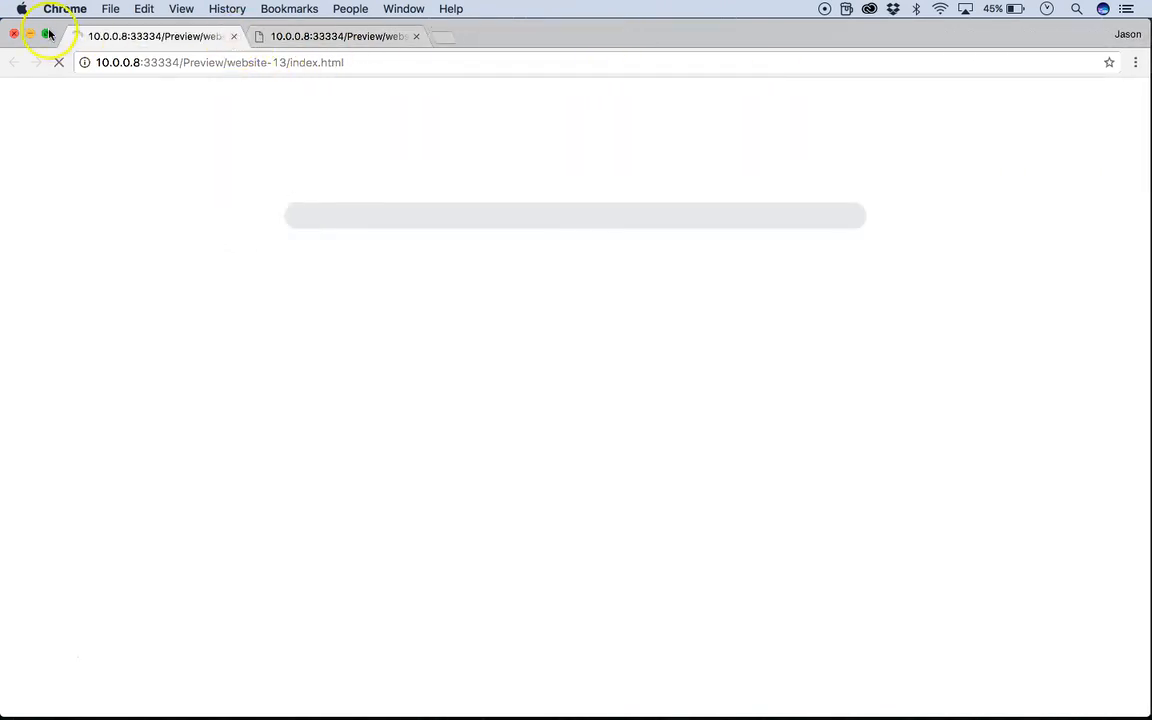
{"action": "left_click", "coordinate": [13, 35]}
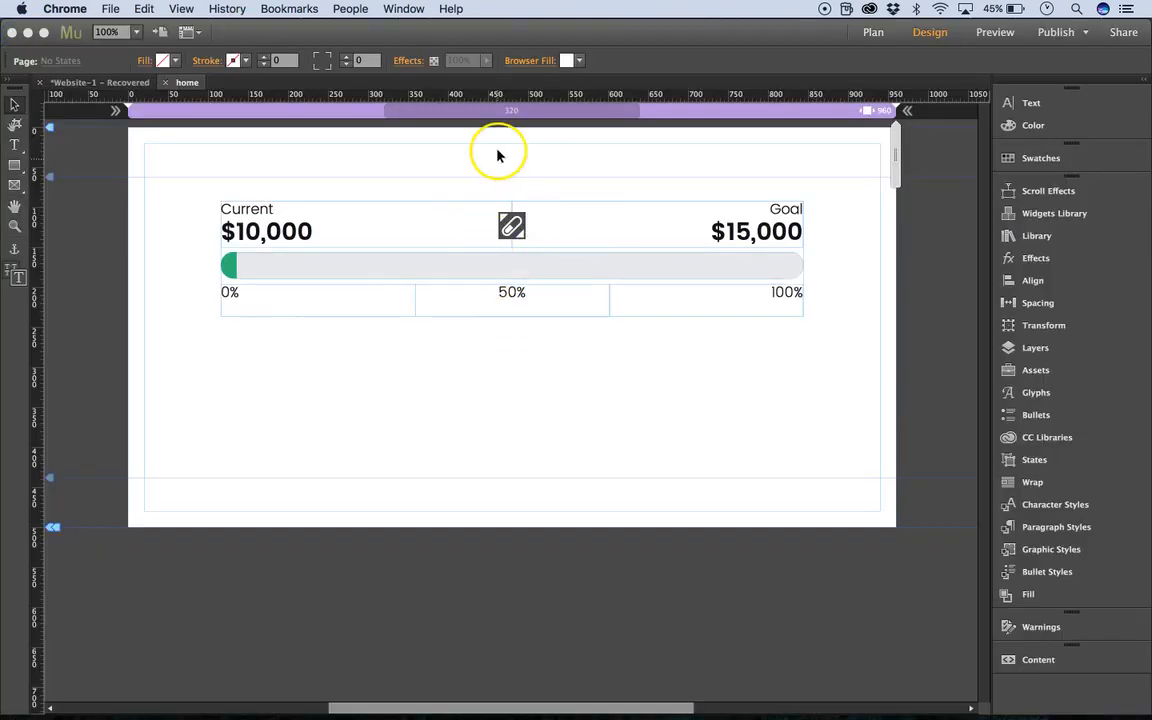
Select the tracker and expand its State Button in the layer list to examine what it contains.
{"action": "left_click", "coordinate": [597, 227]}
{"action": "left_click", "coordinate": [659, 256]}
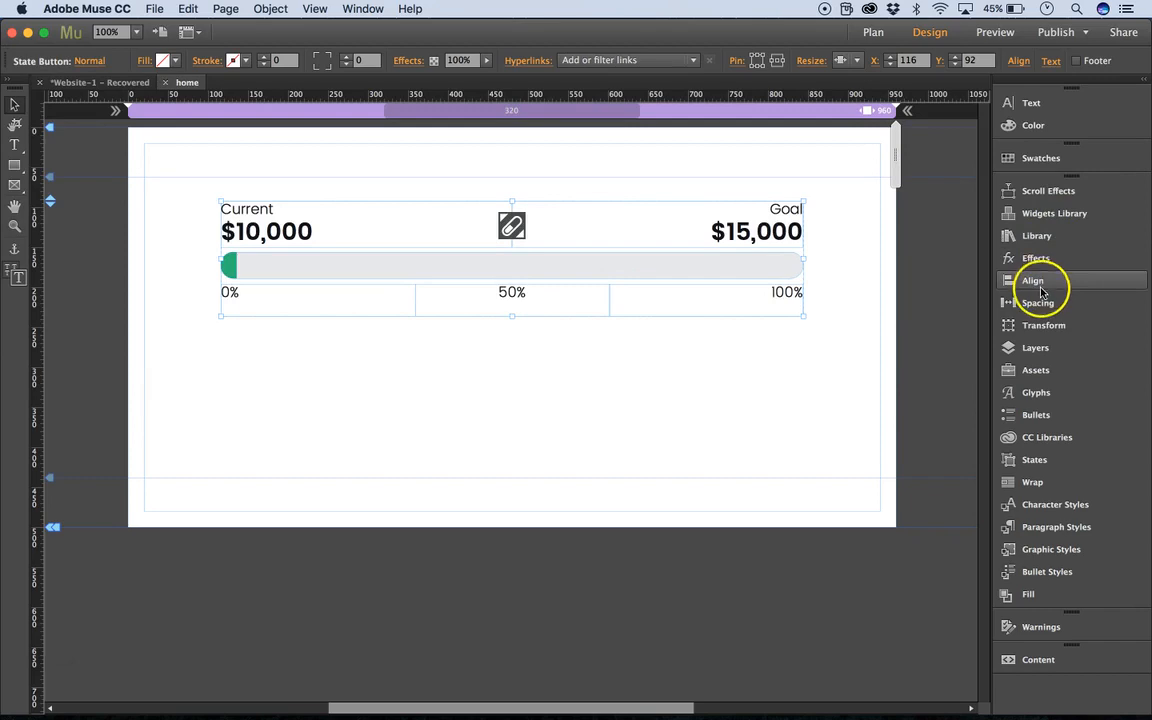
{"action": "left_click", "coordinate": [1036, 347]}
{"action": "left_click", "coordinate": [851, 204]}
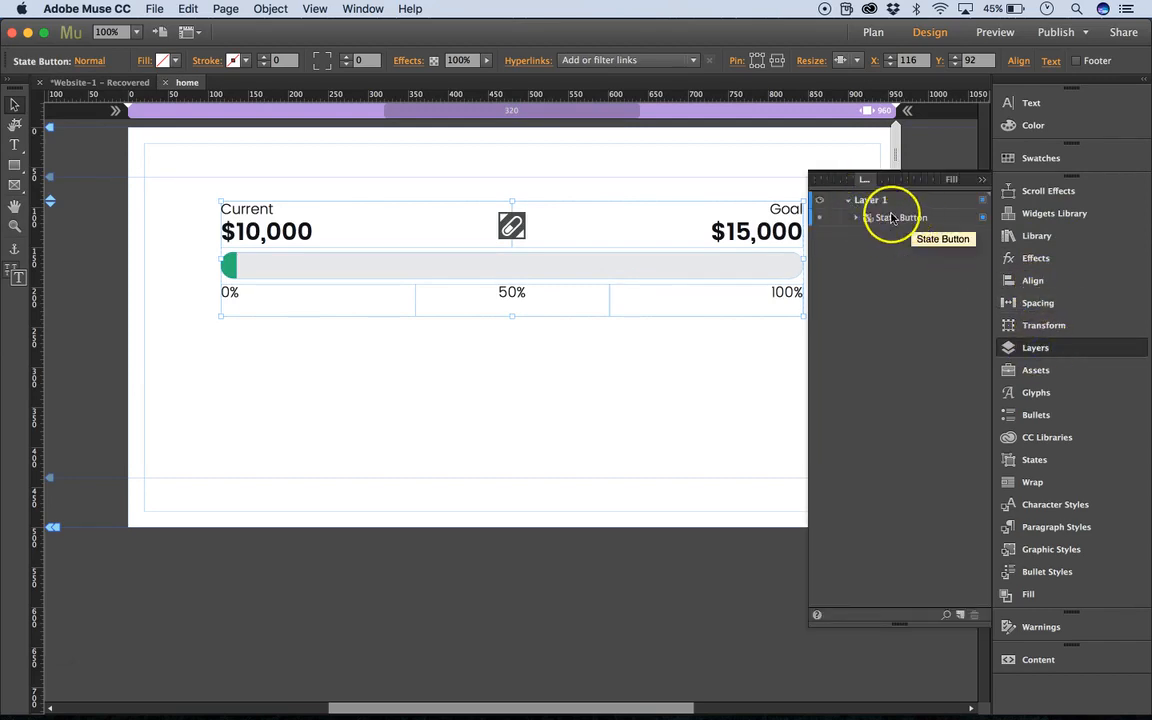
{"action": "left_click", "coordinate": [857, 219]}
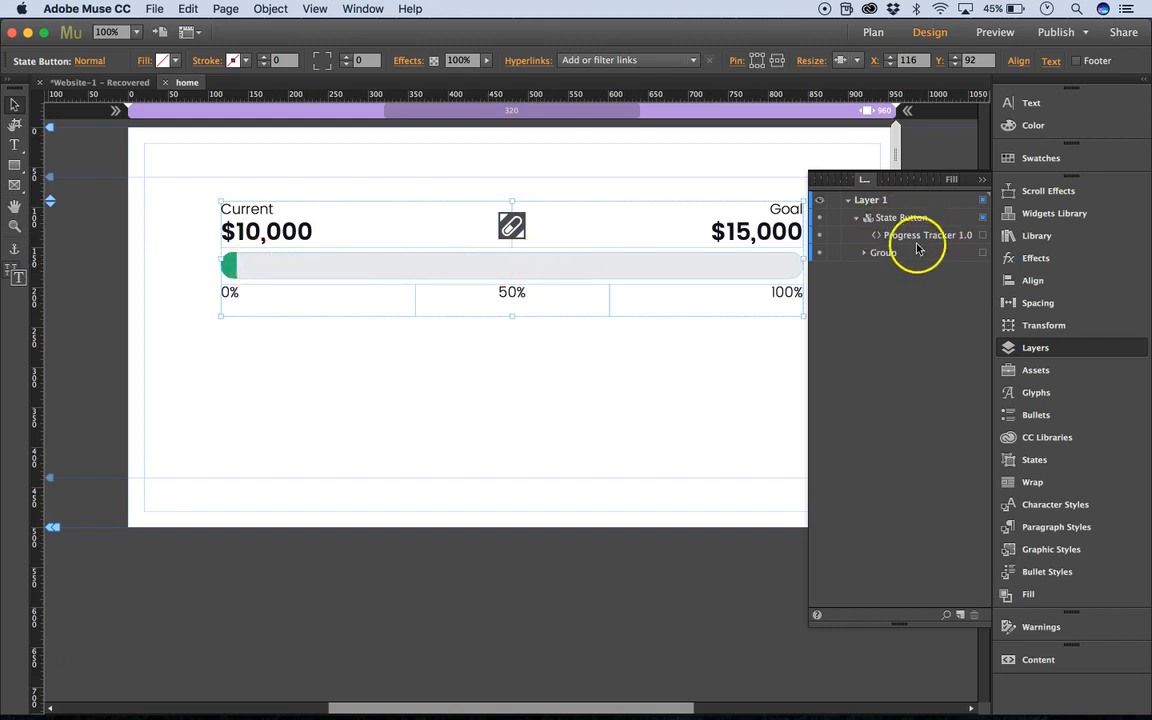
Examine the tracker's individual text frames and bar, and expand the Group inside the State Button to inspect its elements.
{"action": "left_click", "coordinate": [782, 240]}
{"action": "left_click", "coordinate": [345, 231]}
{"action": "left_click", "coordinate": [337, 268]}
{"action": "left_click", "coordinate": [334, 300]}
{"action": "left_click", "coordinate": [558, 290]}
{"action": "left_click", "coordinate": [670, 292]}
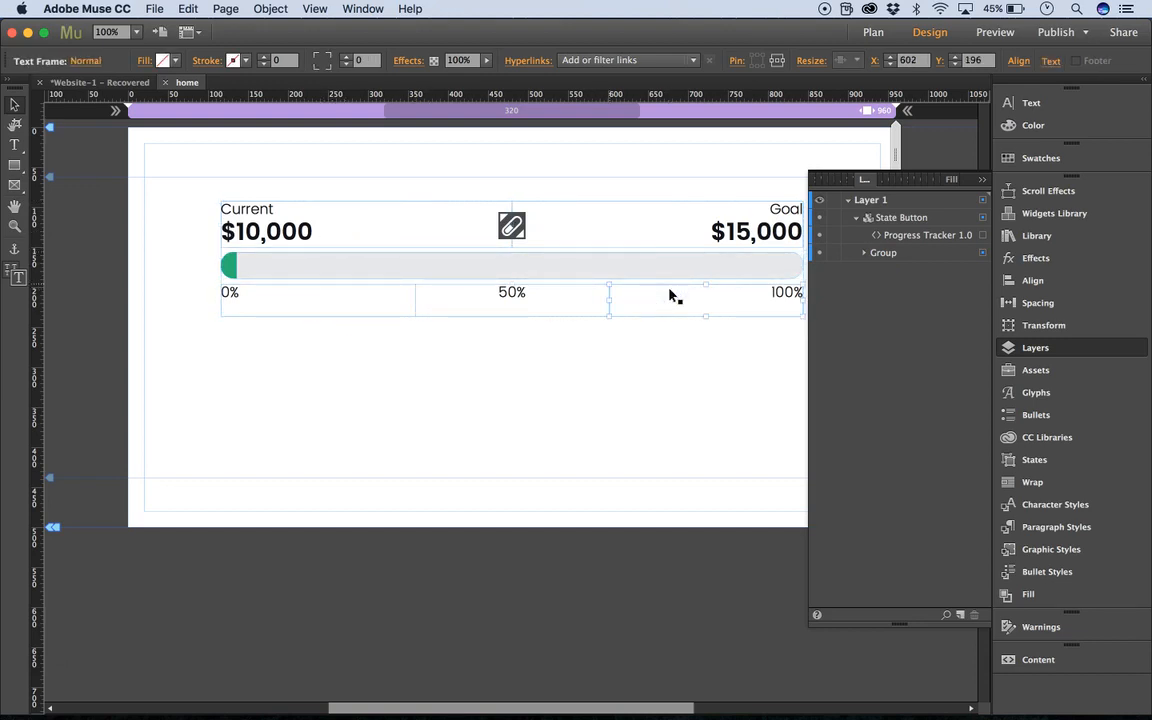
{"action": "left_click", "coordinate": [864, 253]}
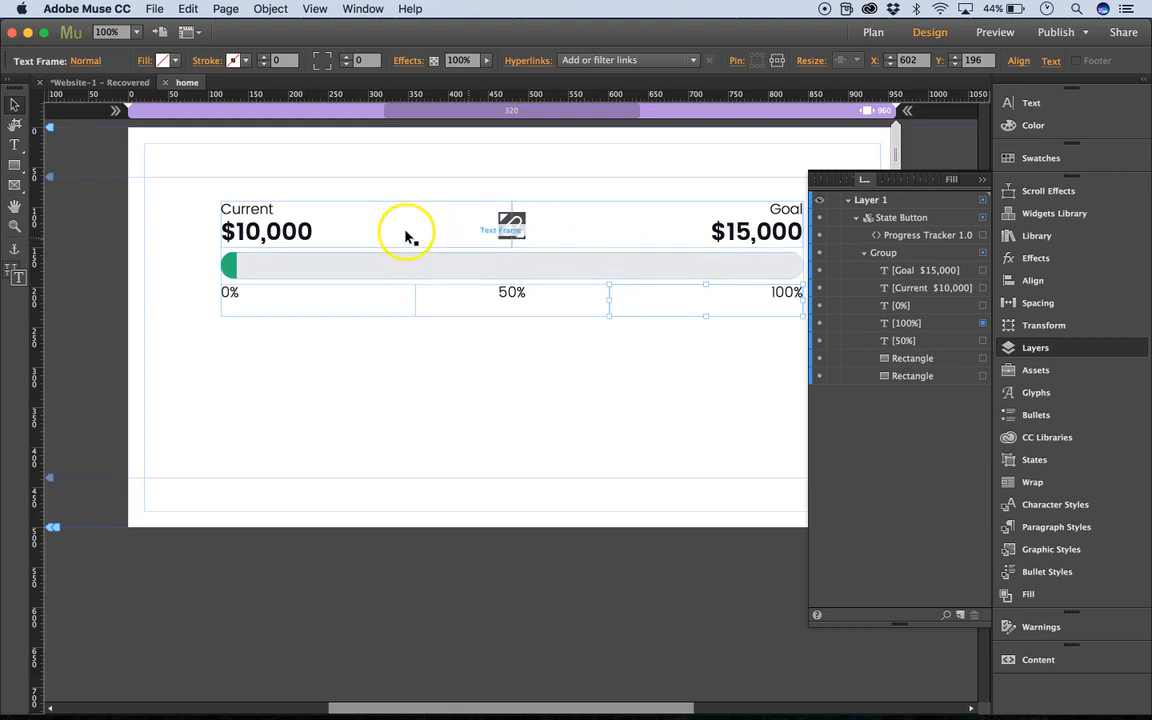
{"action": "left_click", "coordinate": [982, 181]}
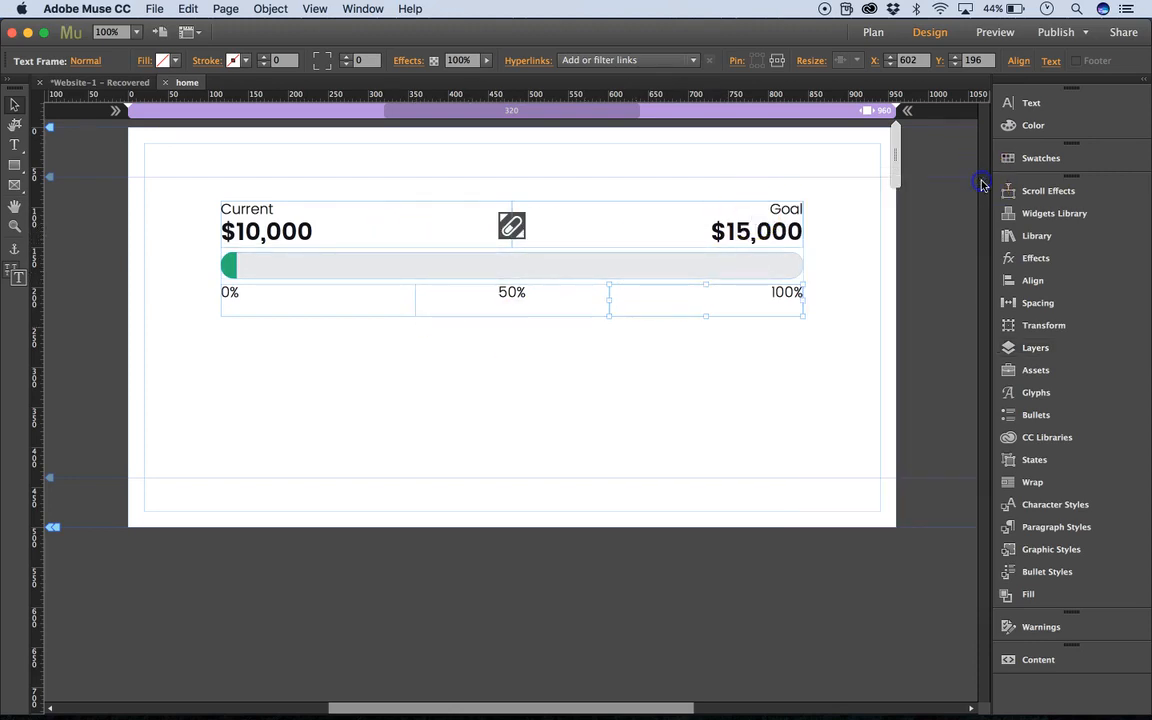
{"action": "left_click", "coordinate": [803, 165]}
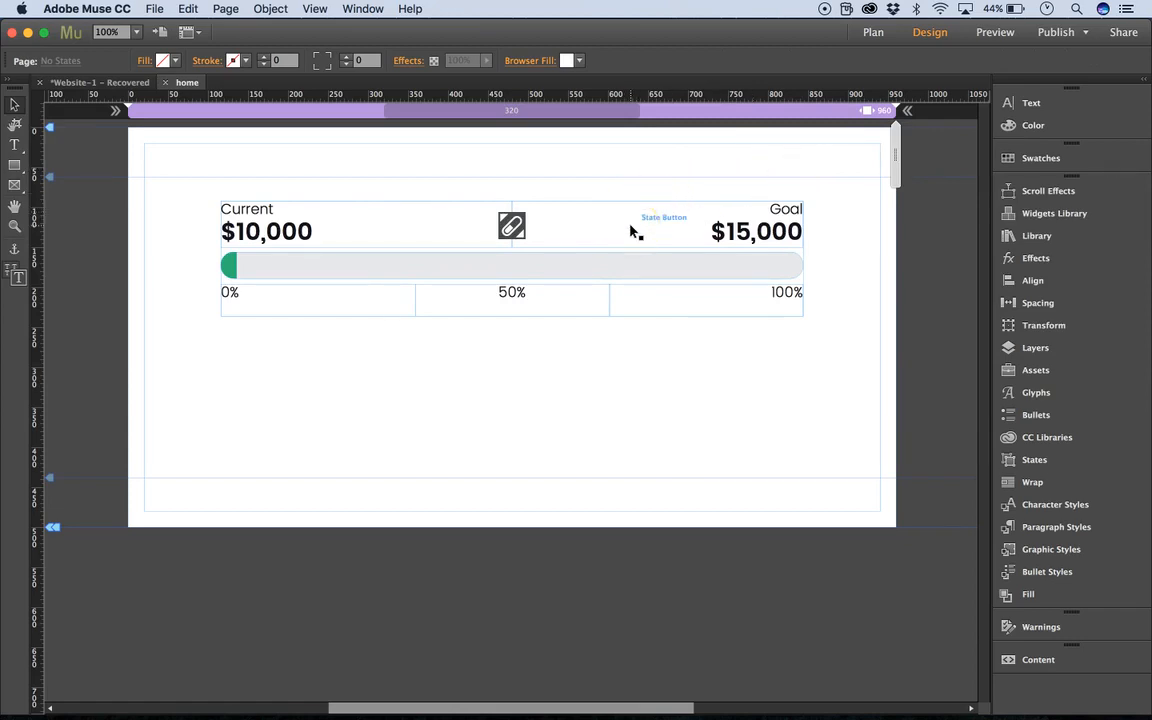
Select the grey background bar inside the tracker's group and check which graphic style it uses.
{"action": "left_click_drag", "start_coordinate": [632, 232], "coordinate": [492, 233]}
{"action": "left_click", "coordinate": [406, 275]}
{"action": "left_click", "coordinate": [340, 268]}
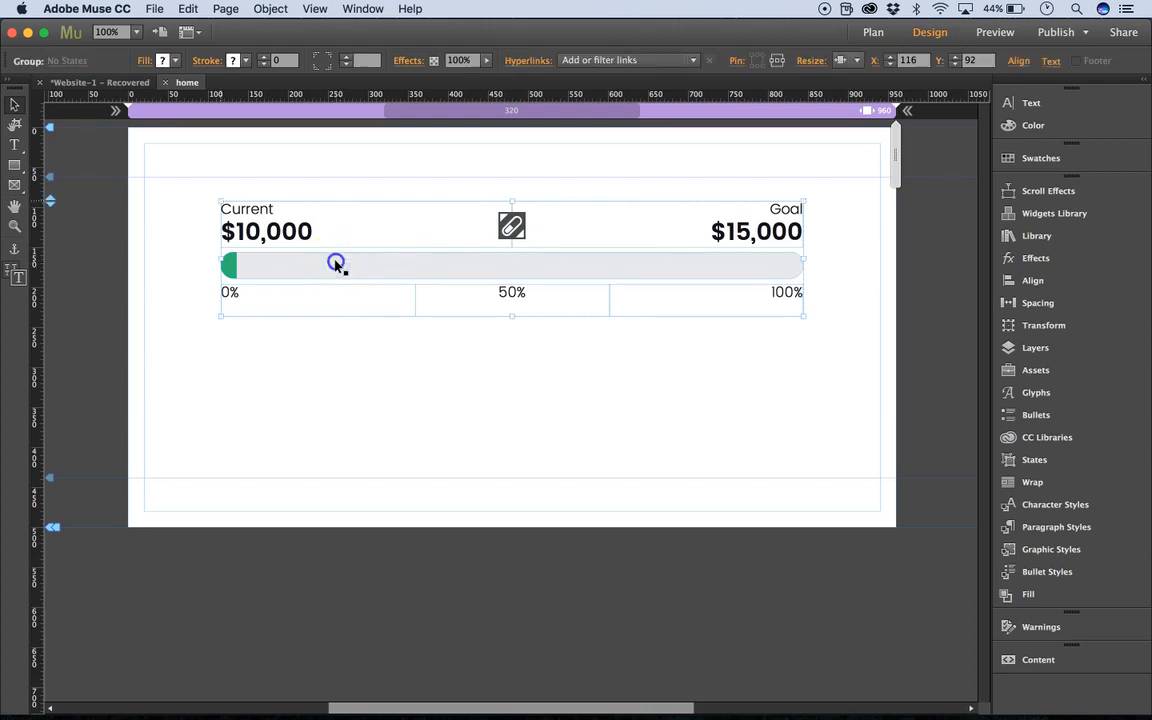
{"action": "left_click", "coordinate": [337, 262]}
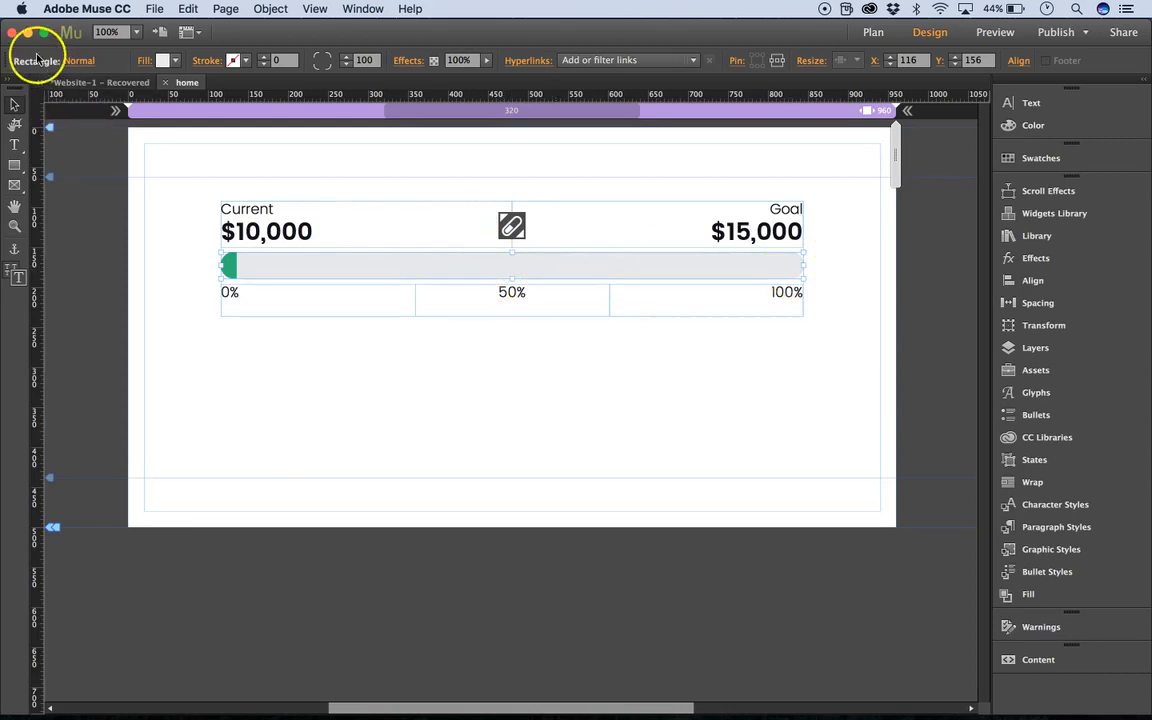
{"action": "left_click", "coordinate": [1052, 549]}
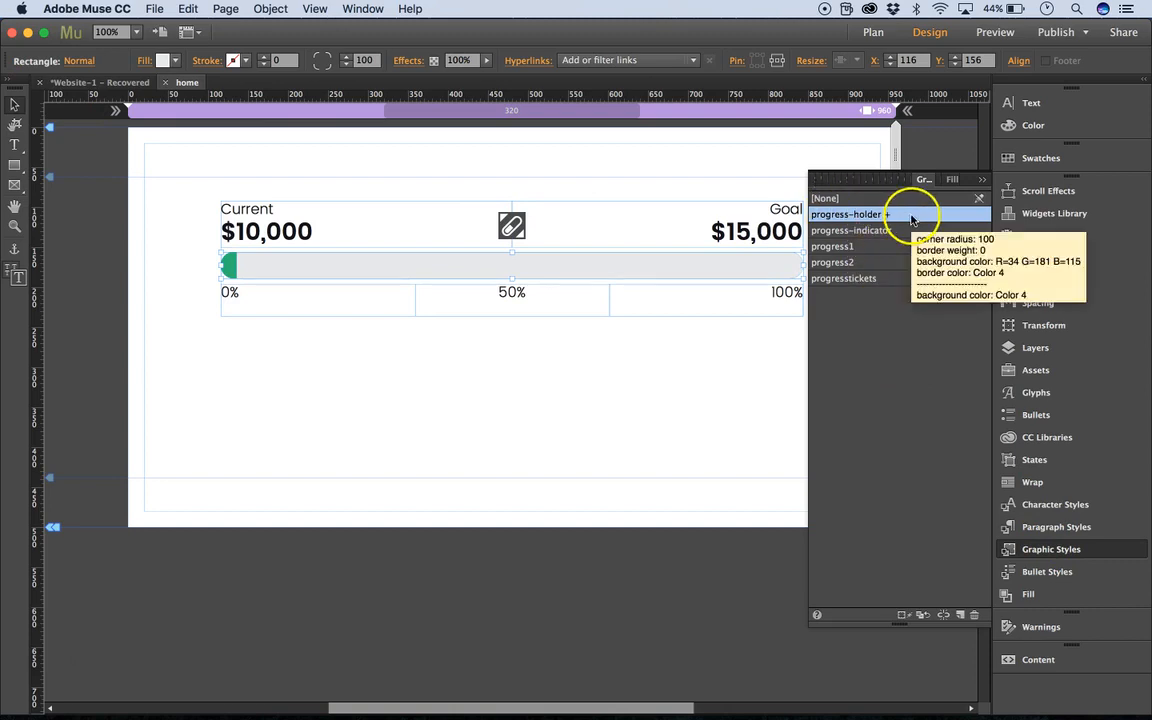
{"action": "left_click", "coordinate": [981, 182]}
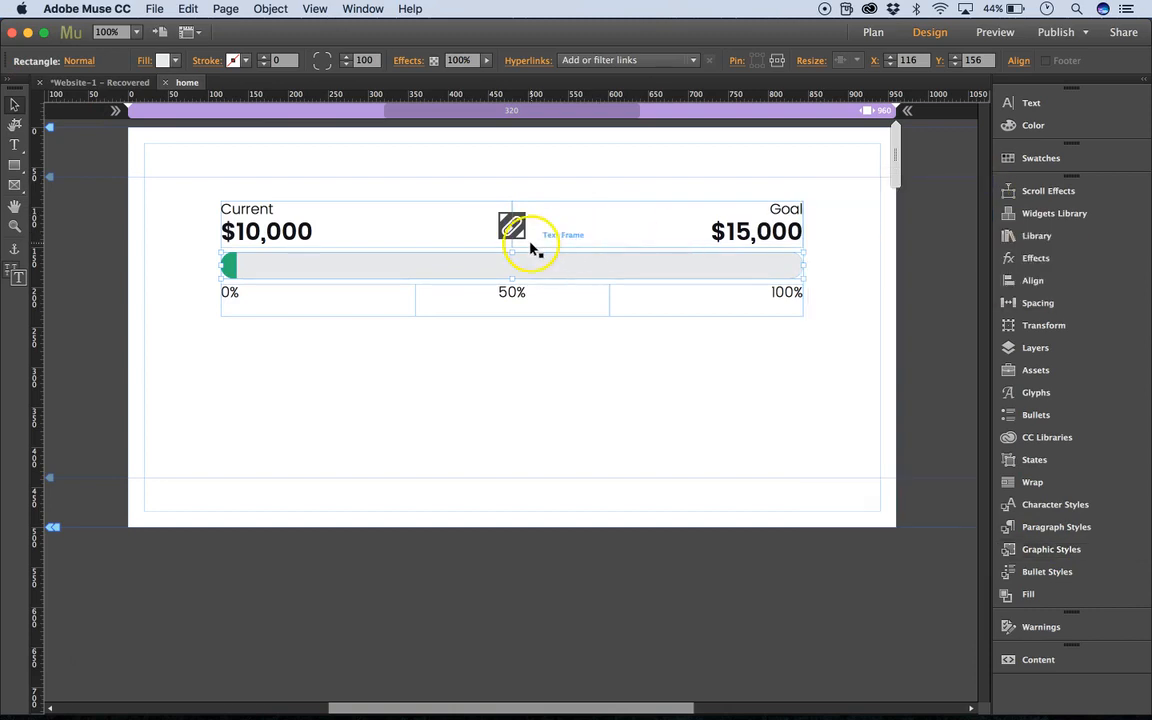
Widen the green indicator bar to about a fifth of the grey bar's length and check its graphic style.
{"action": "left_click", "coordinate": [231, 266]}
{"action": "left_click_drag", "start_coordinate": [234, 265], "coordinate": [343, 265]}
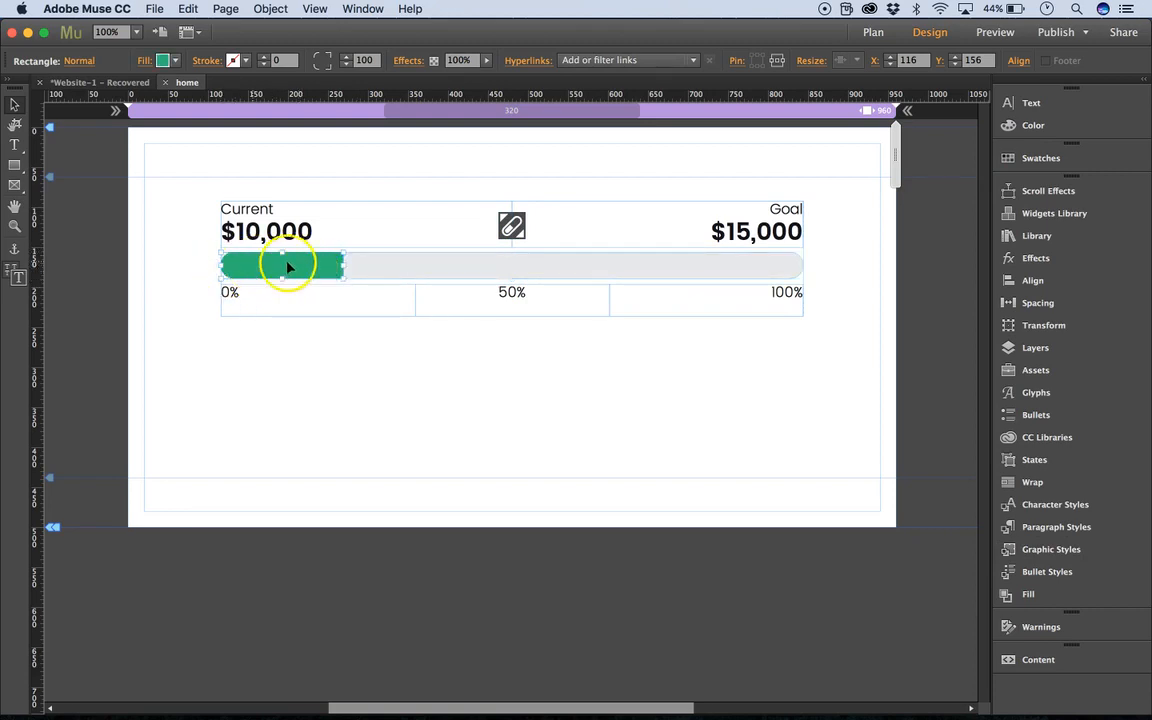
{"action": "left_click", "coordinate": [1050, 549]}
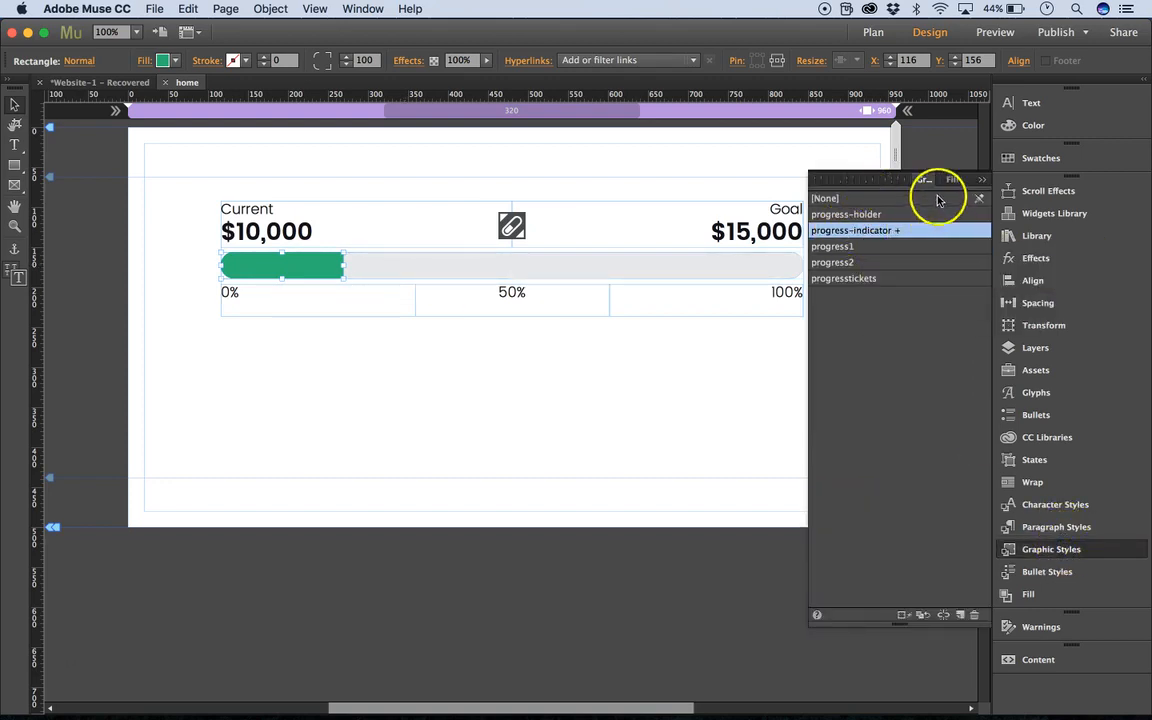
{"action": "left_click", "coordinate": [980, 180]}
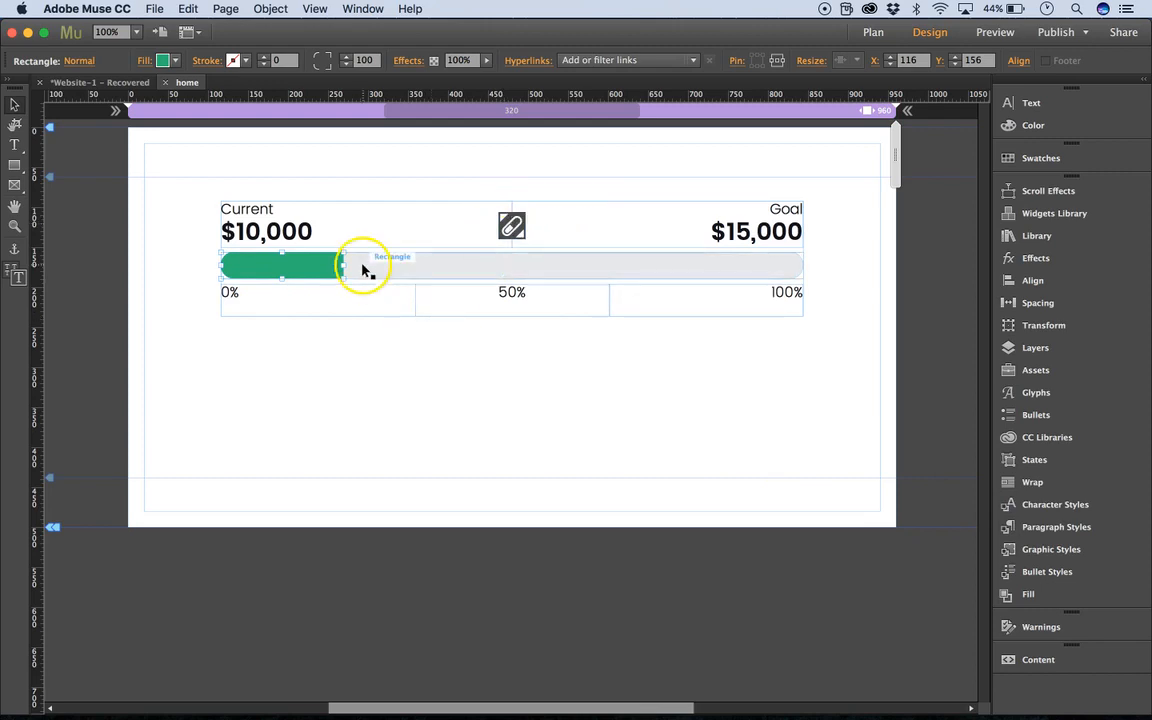
Select the amount text under Current and check which character style it uses.
{"action": "left_click", "coordinate": [309, 231]}
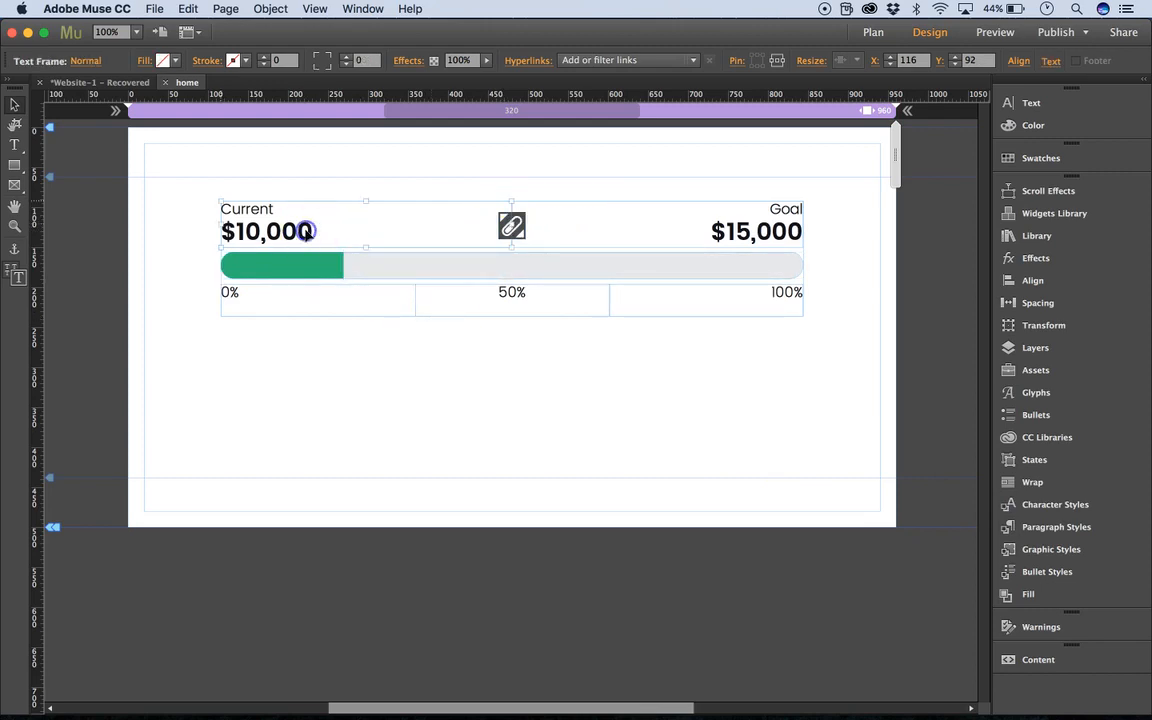
{"action": "double_click", "coordinate": [309, 231]}
{"action": "left_click_drag", "start_coordinate": [212, 228], "coordinate": [309, 232]}
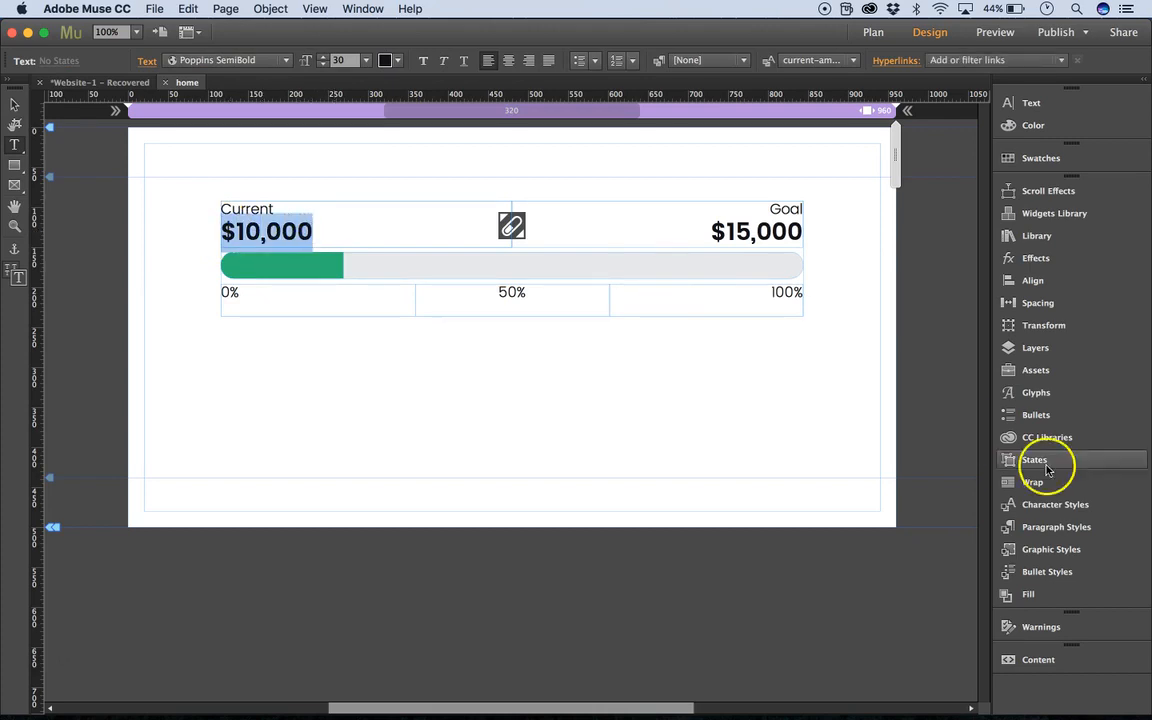
{"action": "left_click", "coordinate": [1054, 504]}
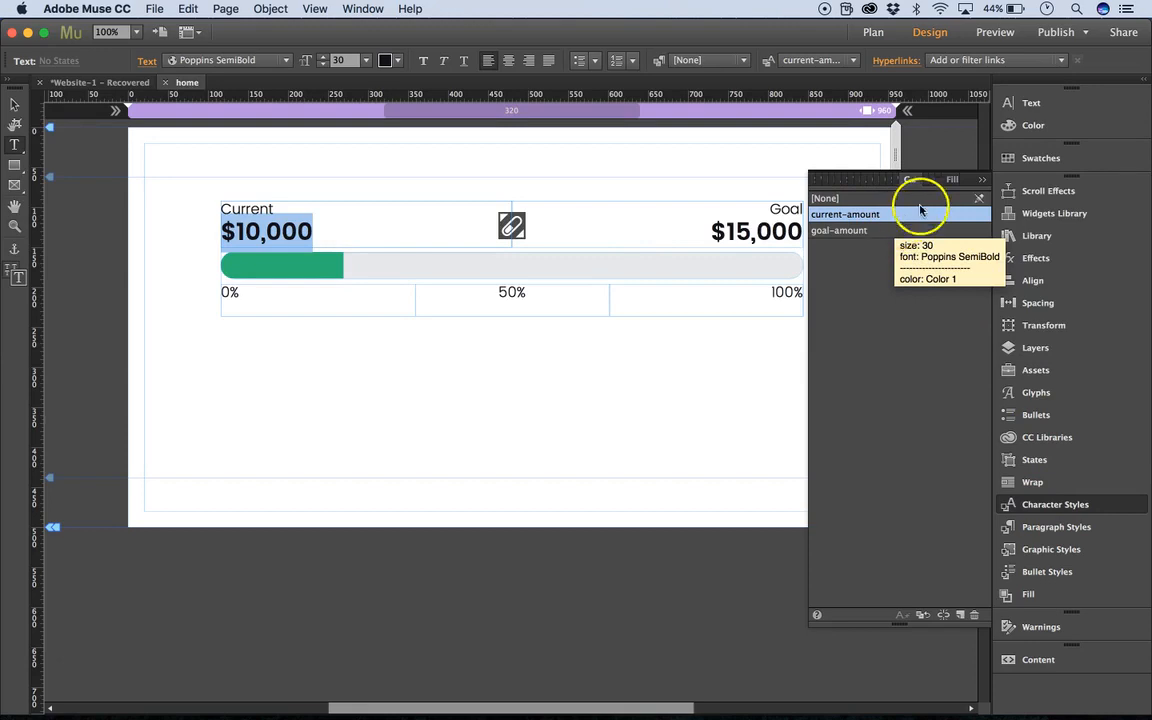
{"action": "left_click", "coordinate": [982, 180]}
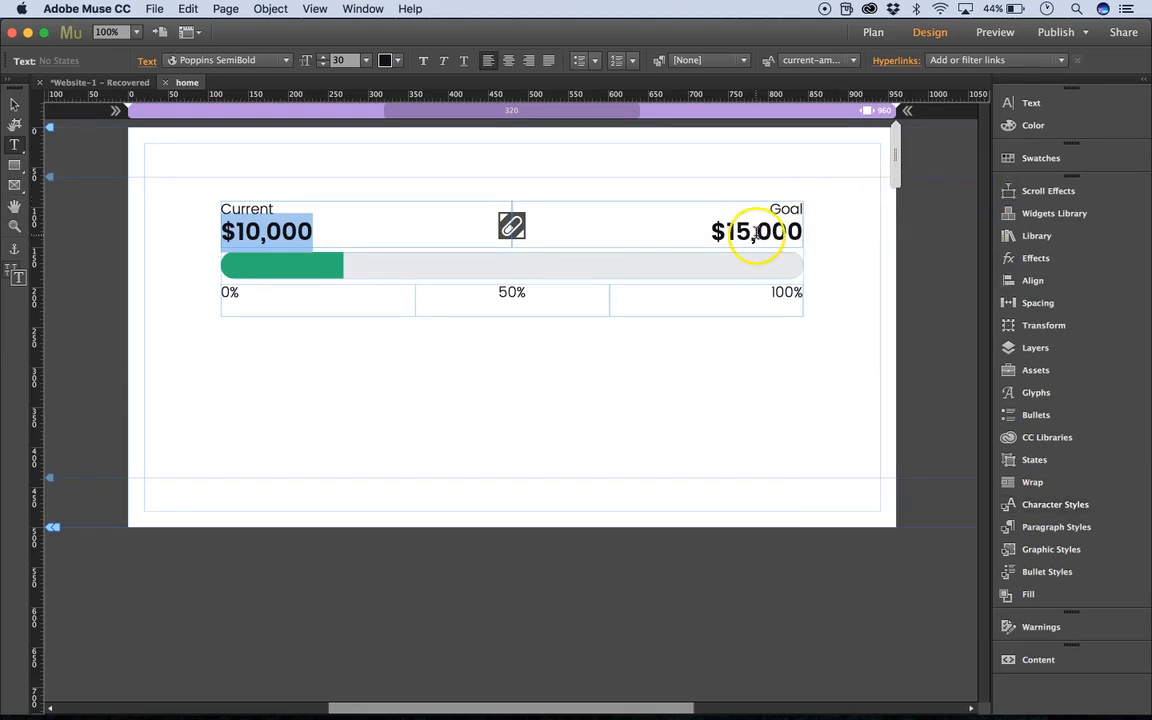
Select the amount text under Goal, check which character style it uses, and leave text editing.
{"action": "double_click", "coordinate": [756, 235]}
{"action": "triple_click", "coordinate": [720, 234]}
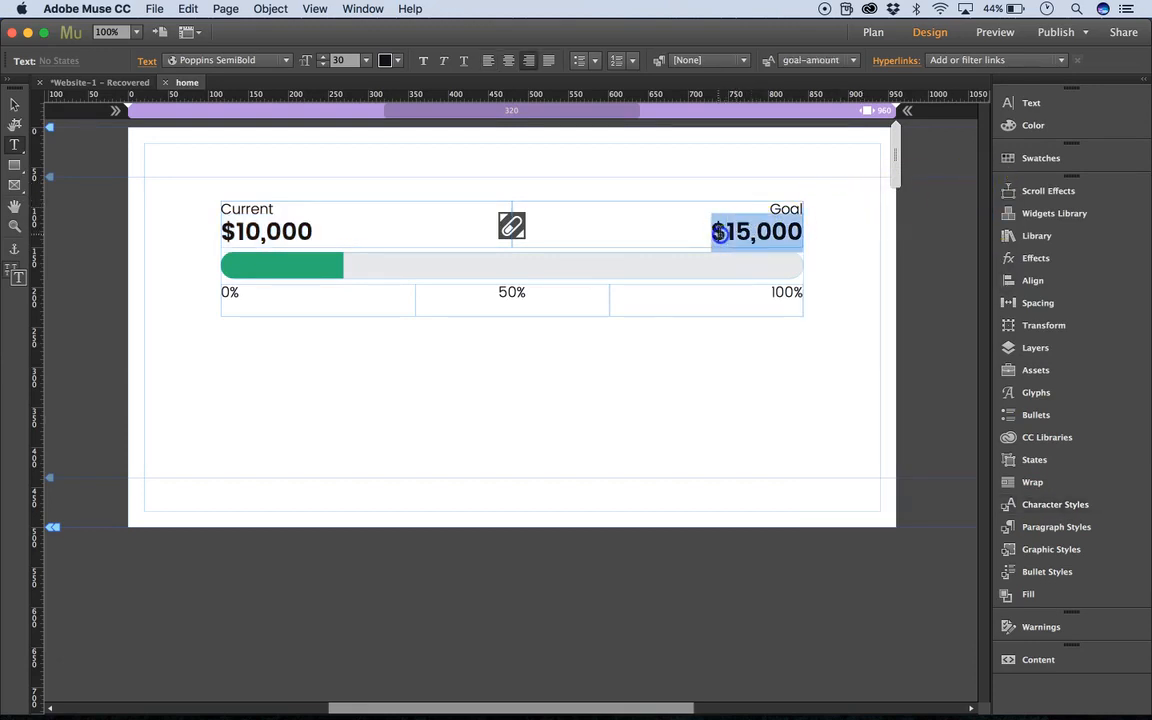
{"action": "left_click", "coordinate": [1055, 504]}
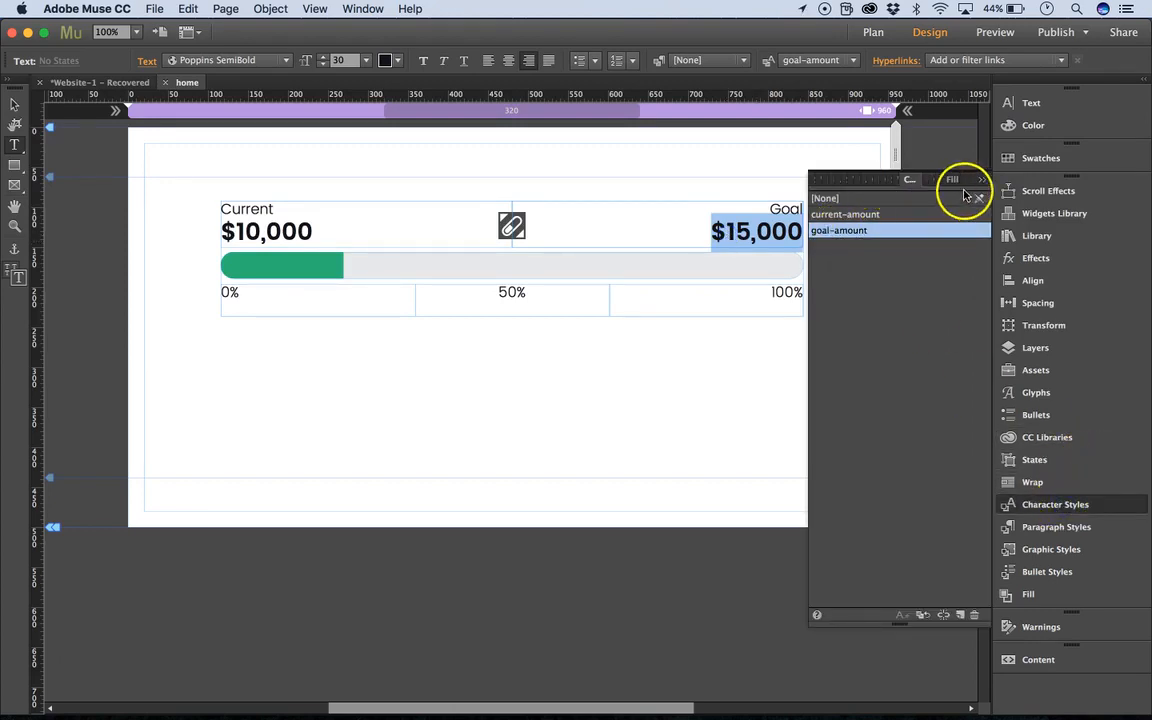
{"action": "left_click", "coordinate": [980, 182]}
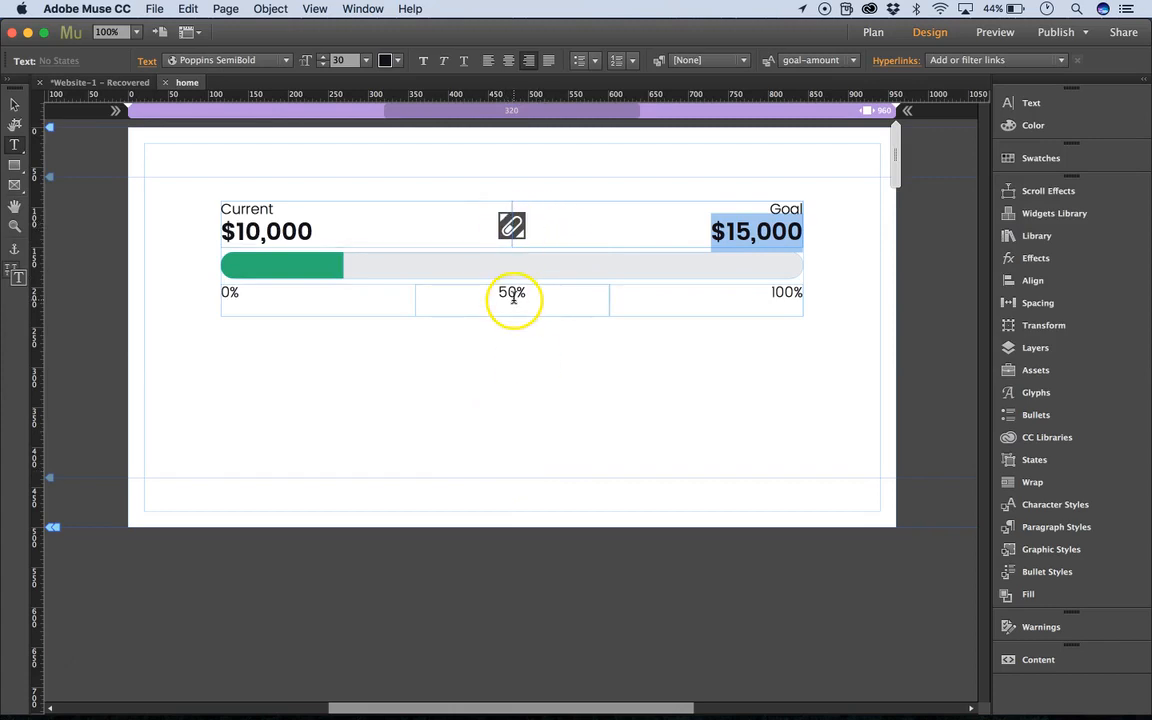
{"action": "left_click", "coordinate": [316, 347]}
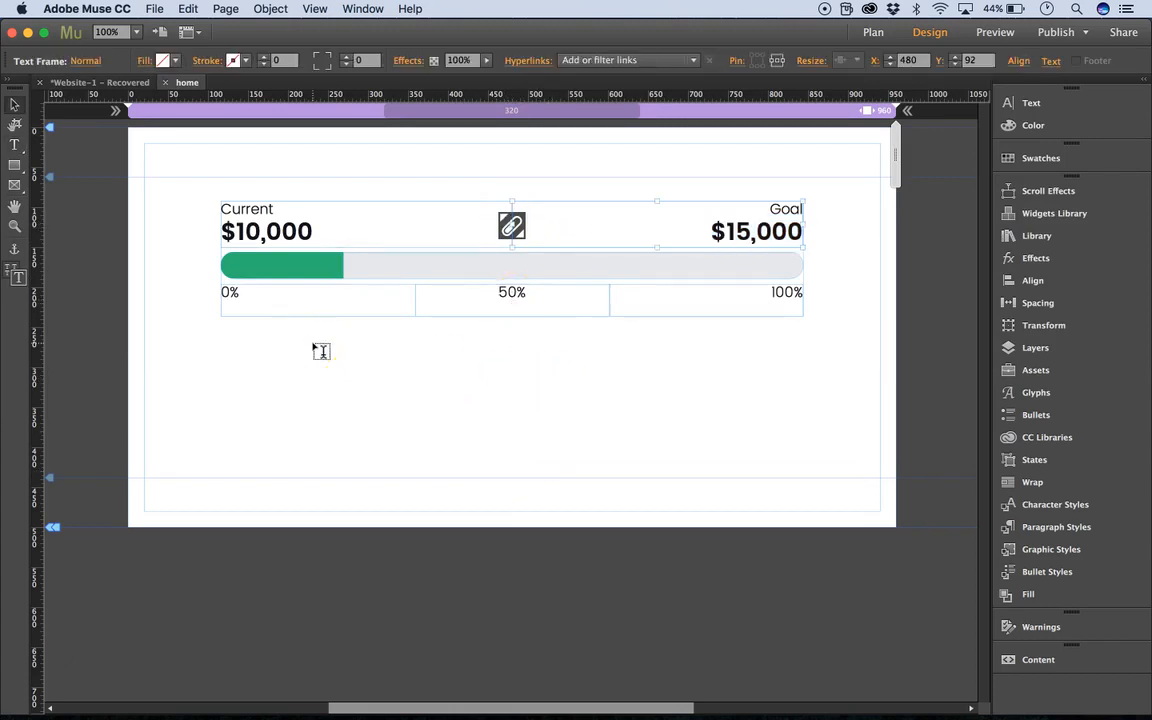
Change the green indicator bar's fill colour to red.
{"action": "left_click", "coordinate": [311, 264]}
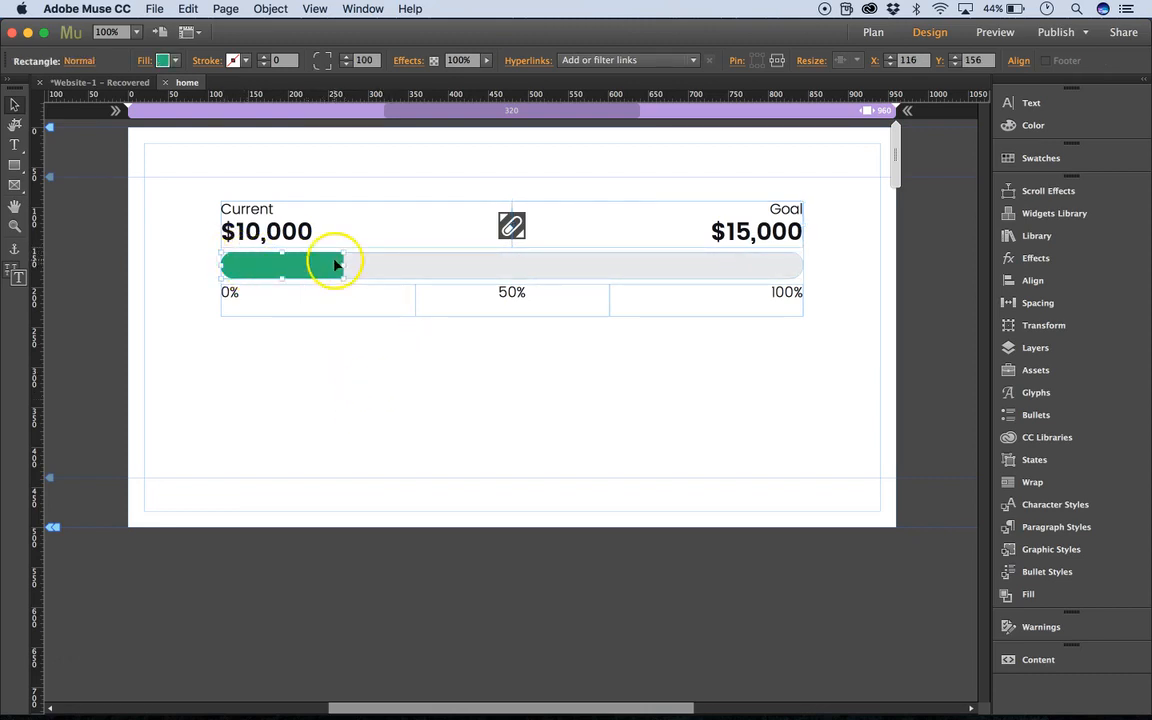
{"action": "left_click", "coordinate": [179, 63]}
{"action": "left_click", "coordinate": [352, 98]}
{"action": "left_click", "coordinate": [282, 367]}
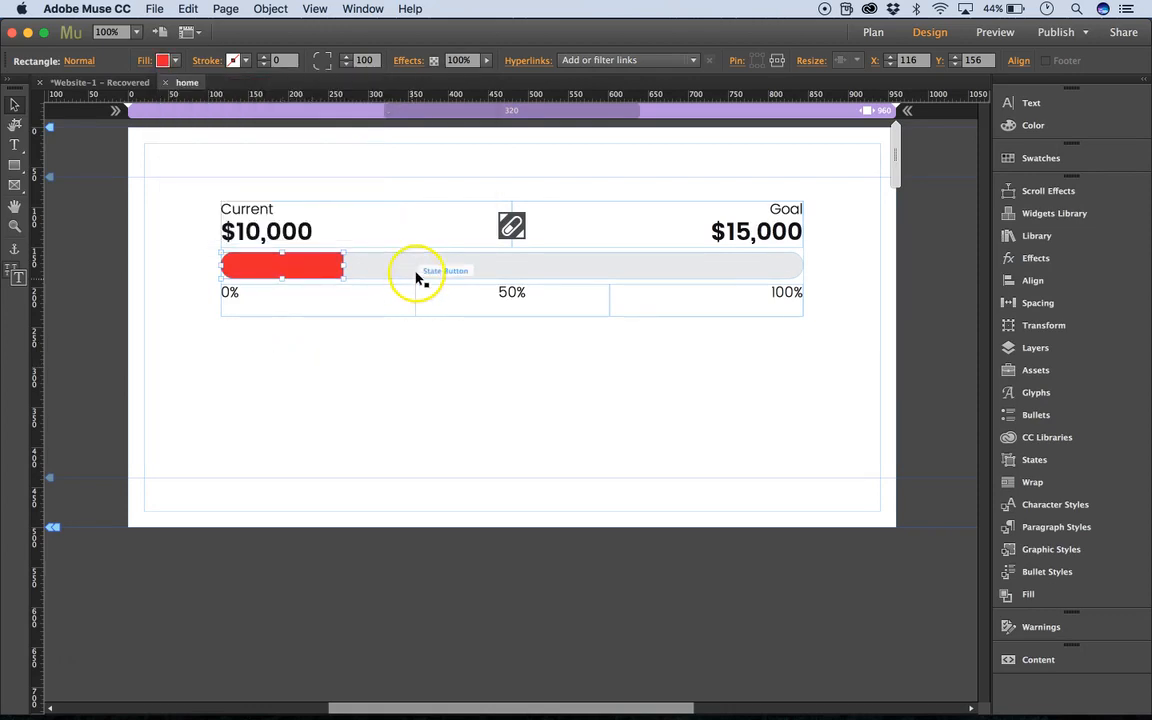
Change the grey progress bar's fill colour to the near-black swatch 121218.
{"action": "left_click", "coordinate": [179, 63]}
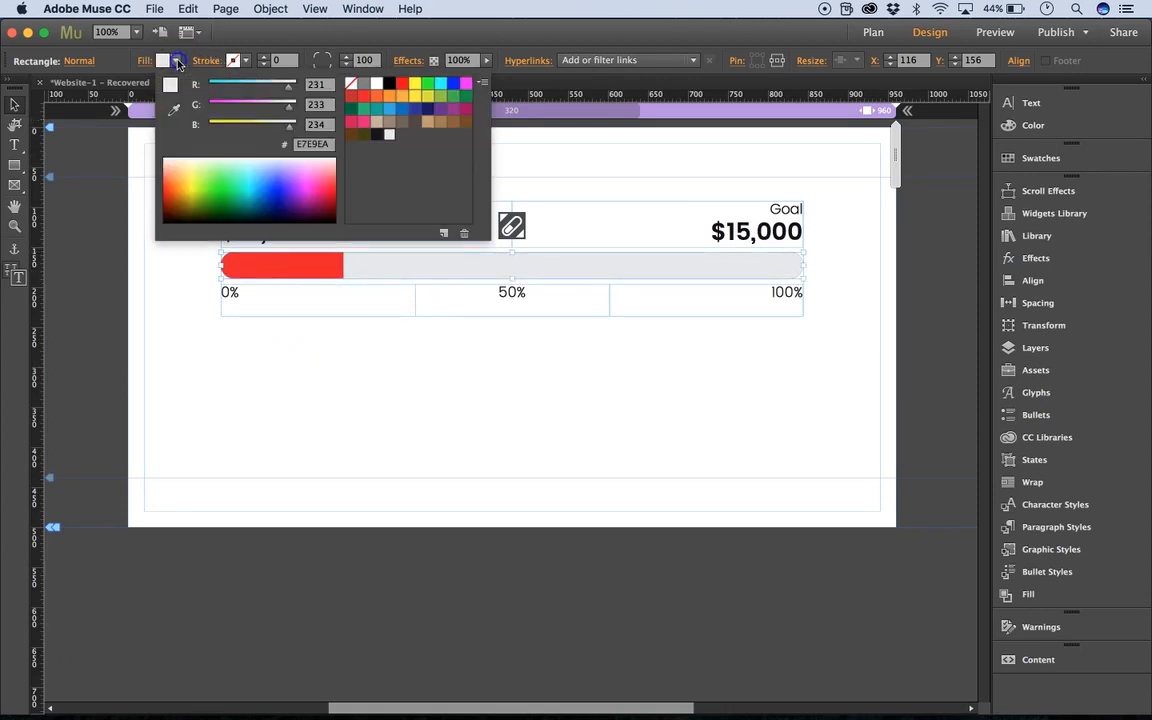
{"action": "left_click", "coordinate": [389, 83]}
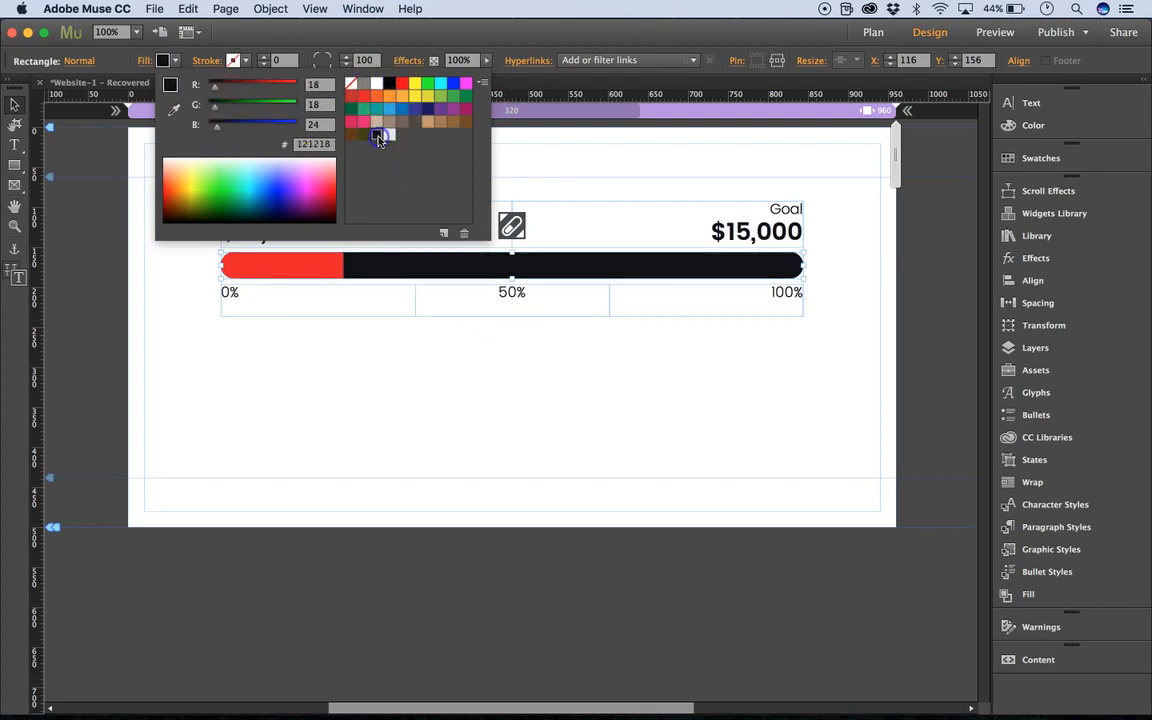
{"action": "left_click", "coordinate": [440, 407]}
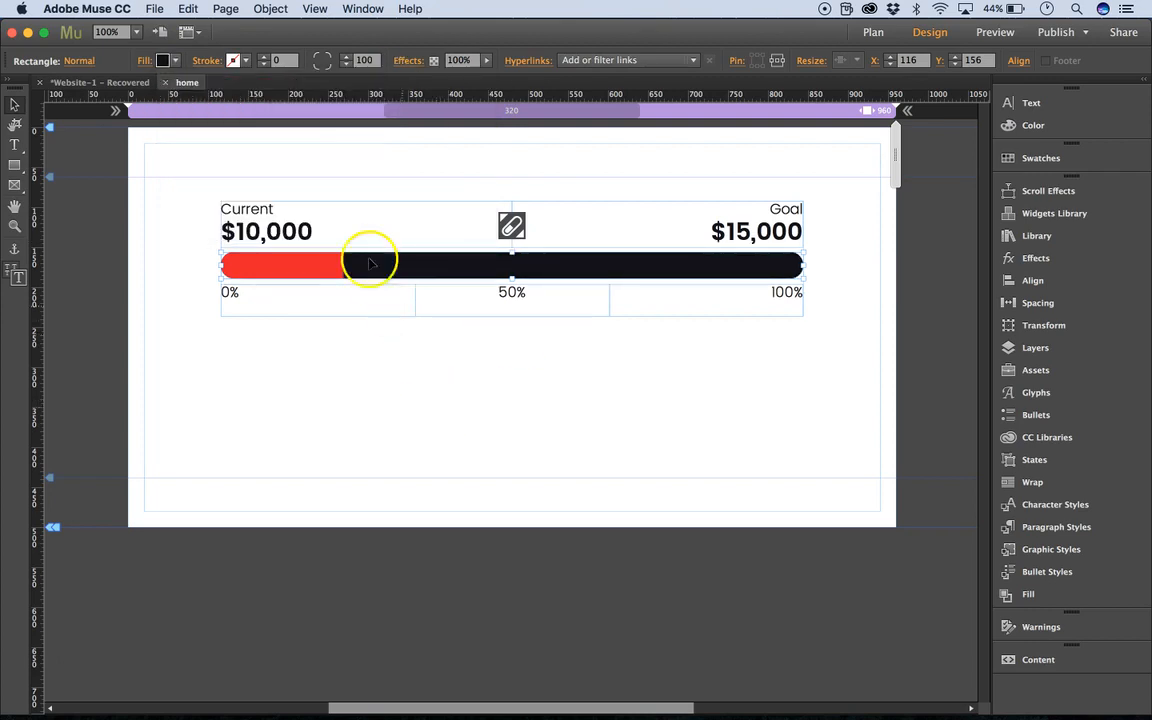
Draw a rectangle covering the whole tracker, starting at about X 20, Y 62, and fill it with blue 0071BC.
{"action": "left_click", "coordinate": [14, 165]}
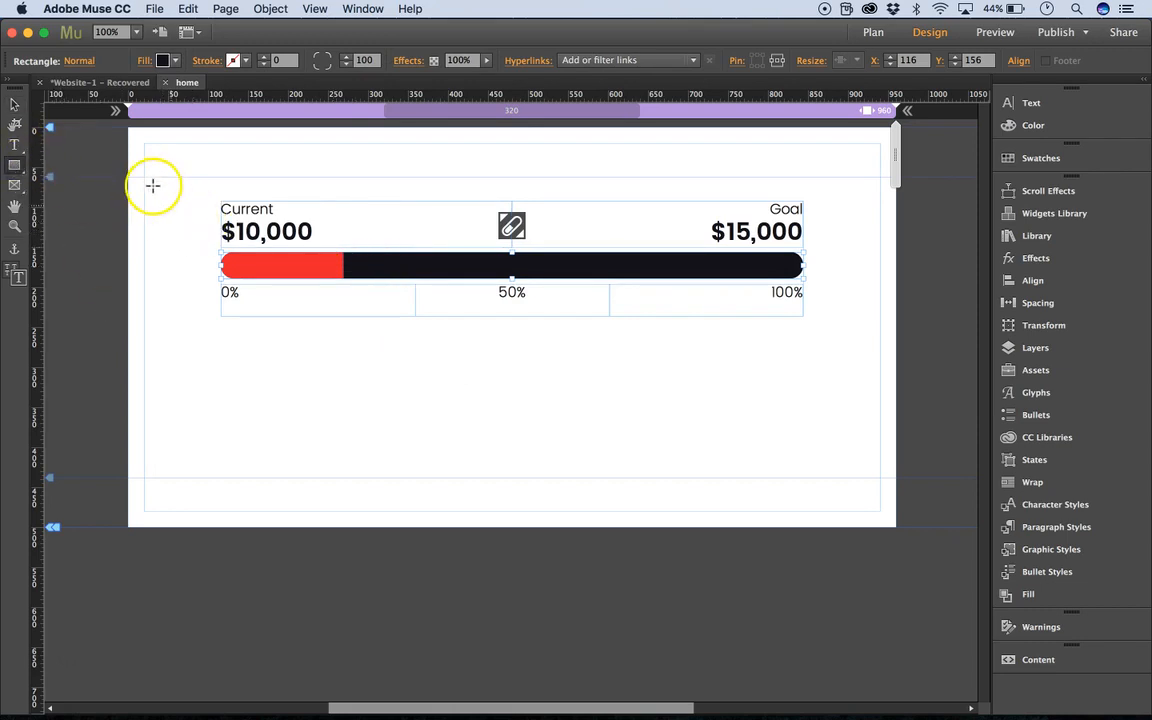
{"action": "mouse_move", "coordinate": [144, 177]}
{"action": "left_mouse_down"}
{"action": "mouse_move", "coordinate": [270, 249]}
{"action": "mouse_move", "coordinate": [879, 327]}
{"action": "mouse_move", "coordinate": [873, 351]}
{"action": "left_mouse_up"}
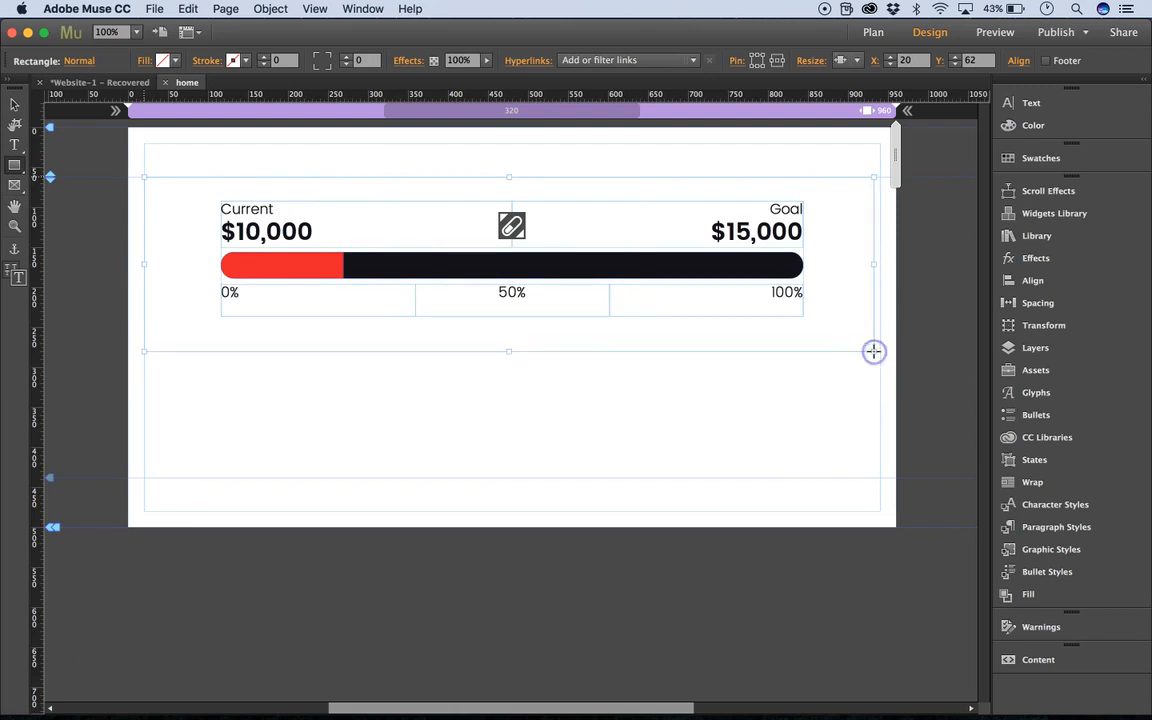
{"action": "left_click", "coordinate": [143, 61]}
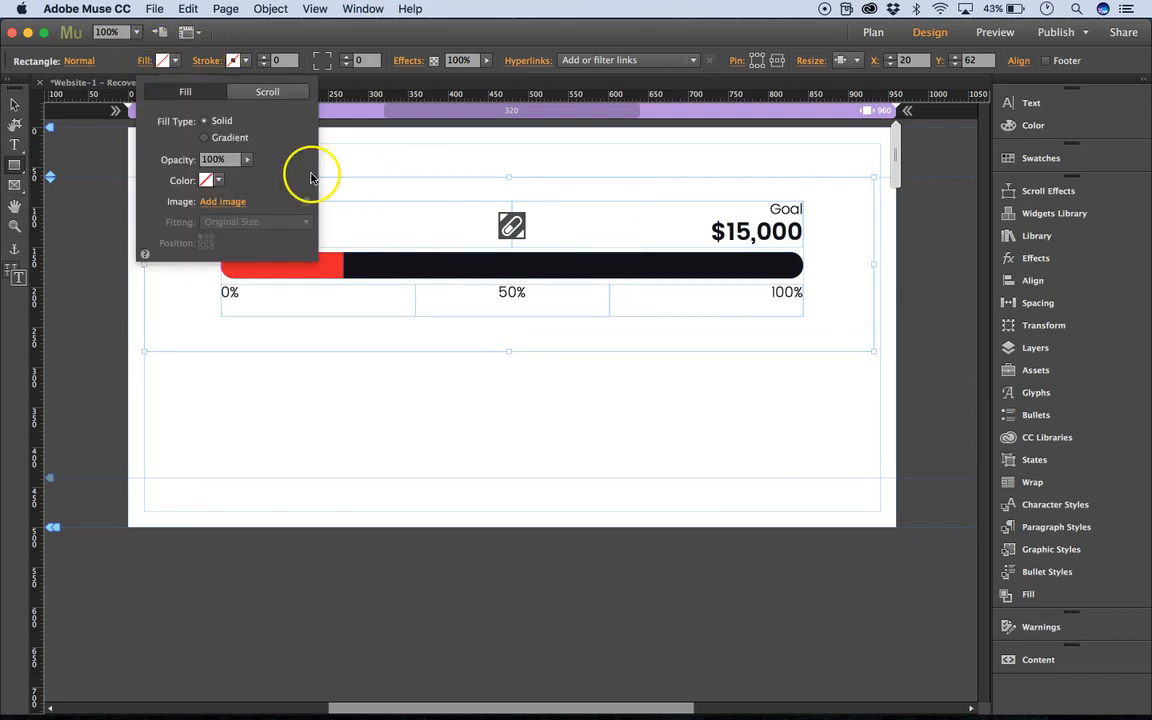
{"action": "left_click", "coordinate": [218, 180]}
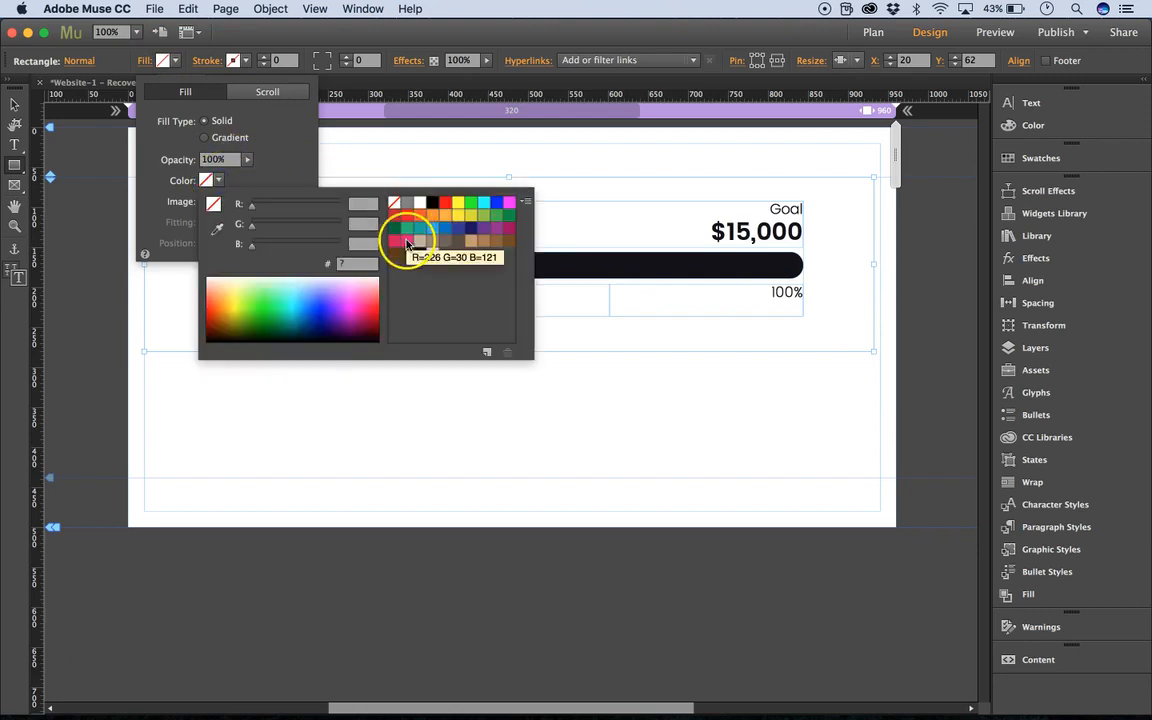
{"action": "left_click", "coordinate": [445, 228]}
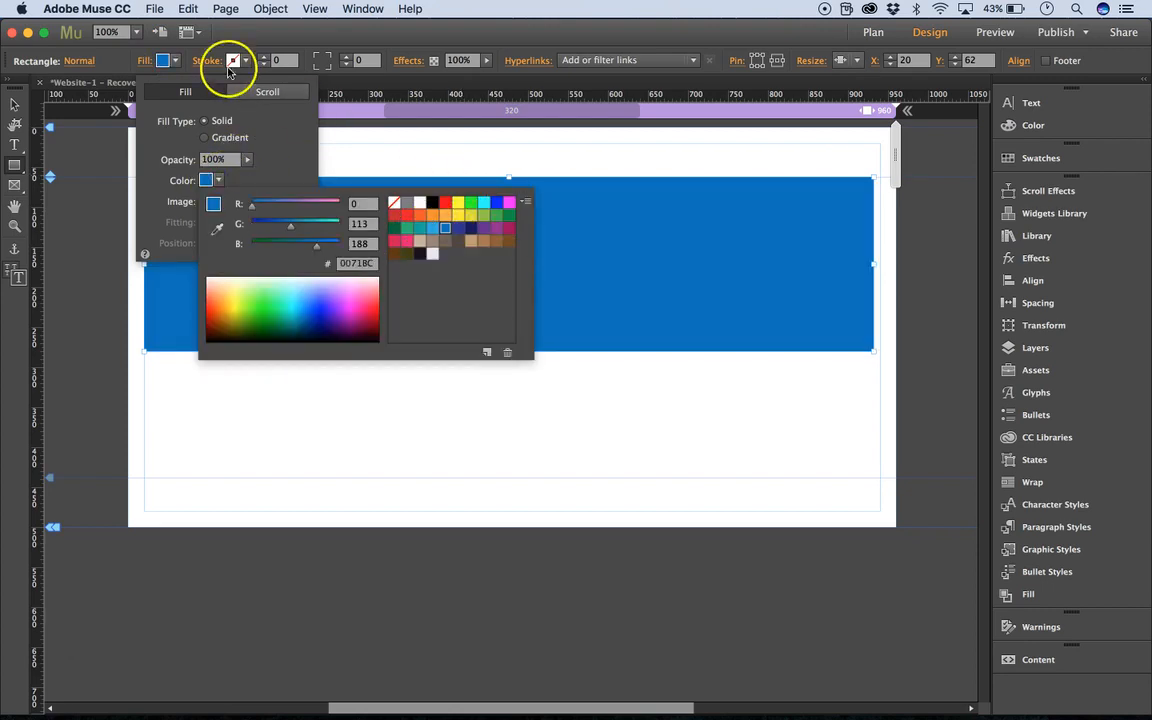
{"action": "left_click", "coordinate": [122, 63]}
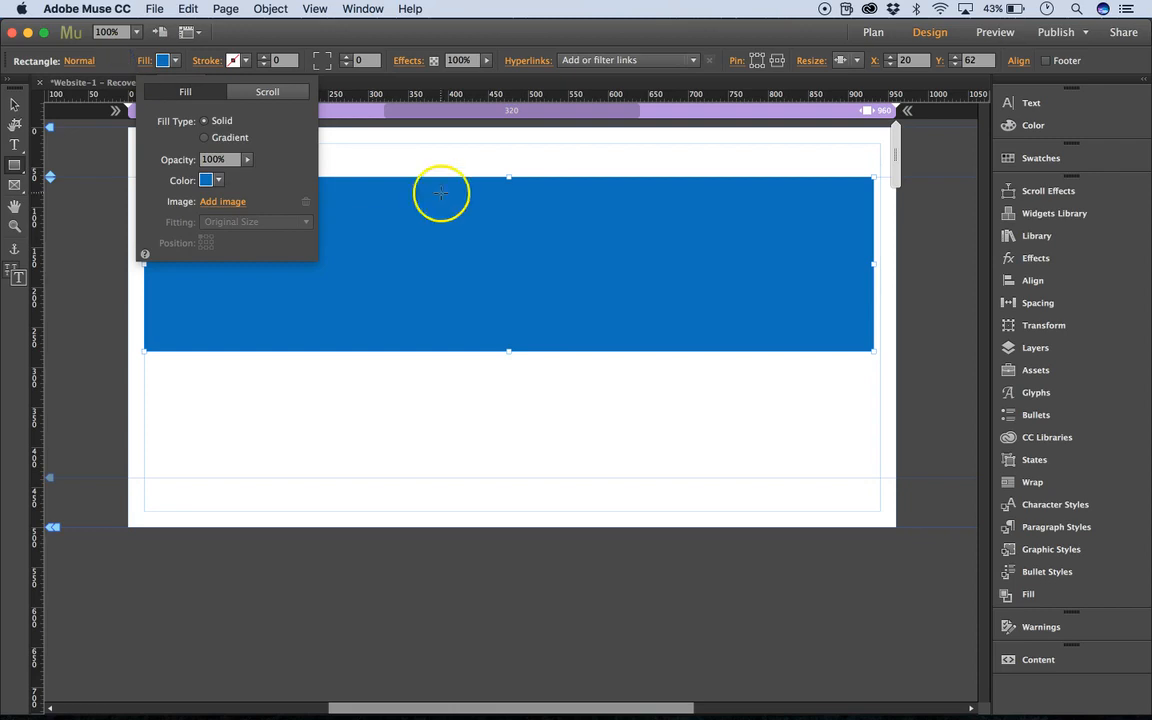
{"action": "left_click", "coordinate": [447, 147]}
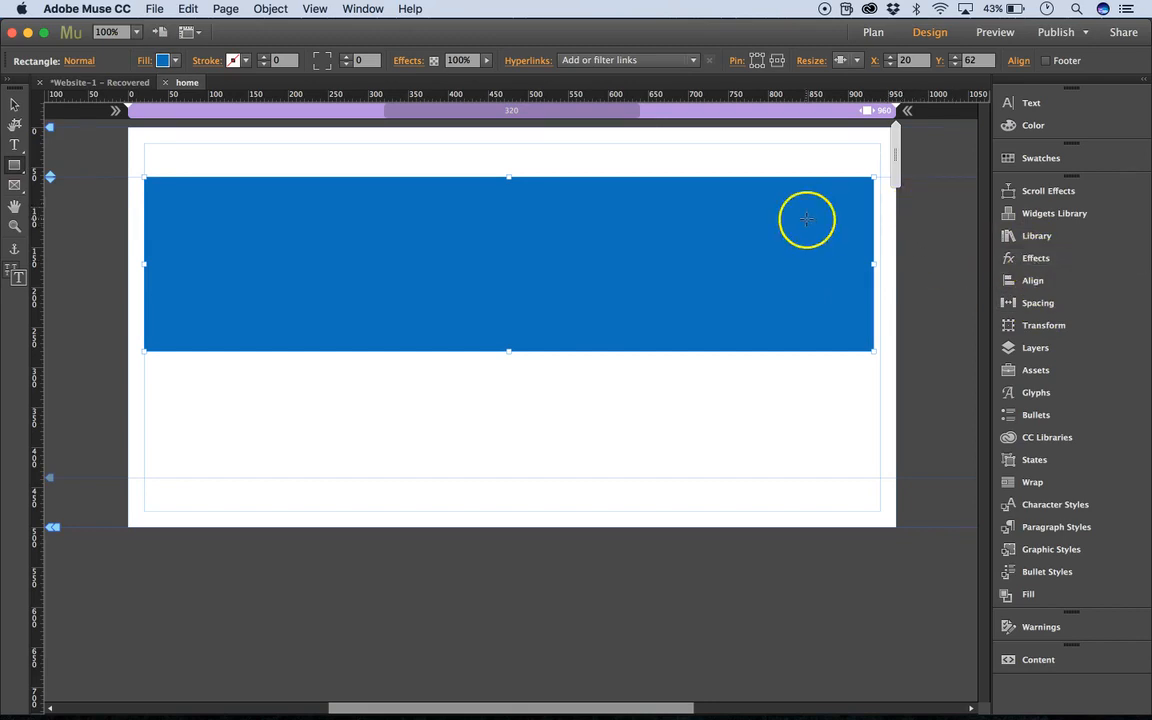
Set the blue rectangle to stretch to browser width and move the State Button above it in the layer order.
{"action": "left_click", "coordinate": [846, 60]}
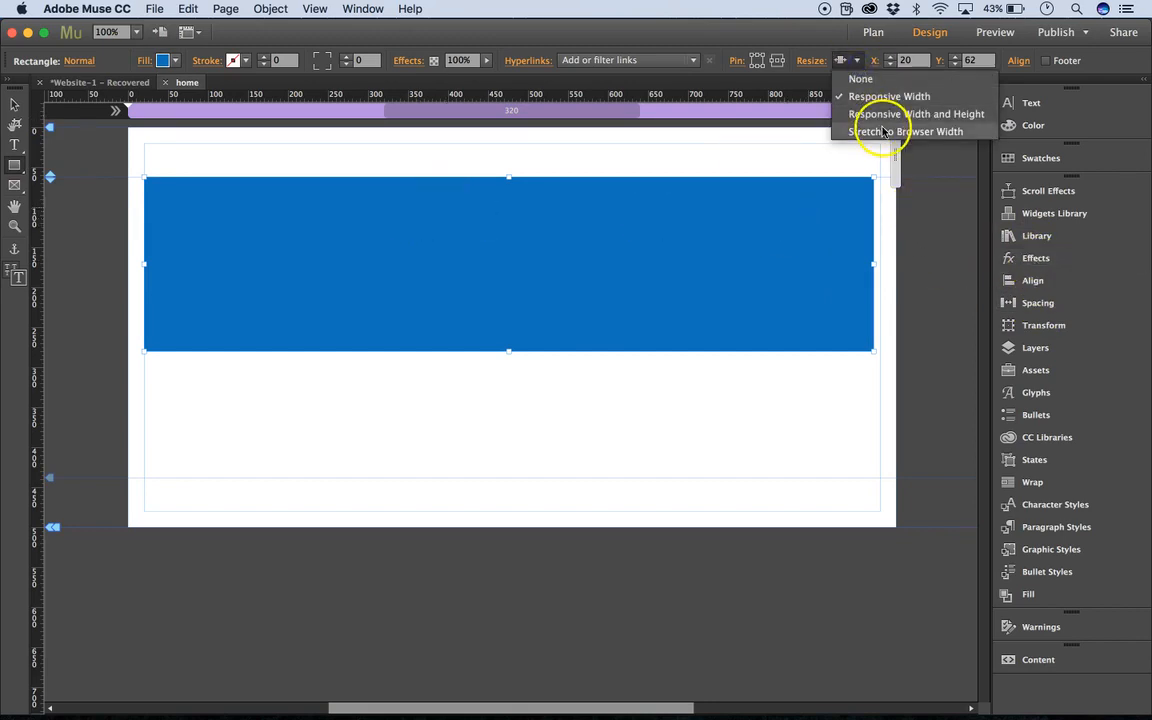
{"action": "left_click", "coordinate": [884, 132]}
{"action": "left_click", "coordinate": [1032, 262]}
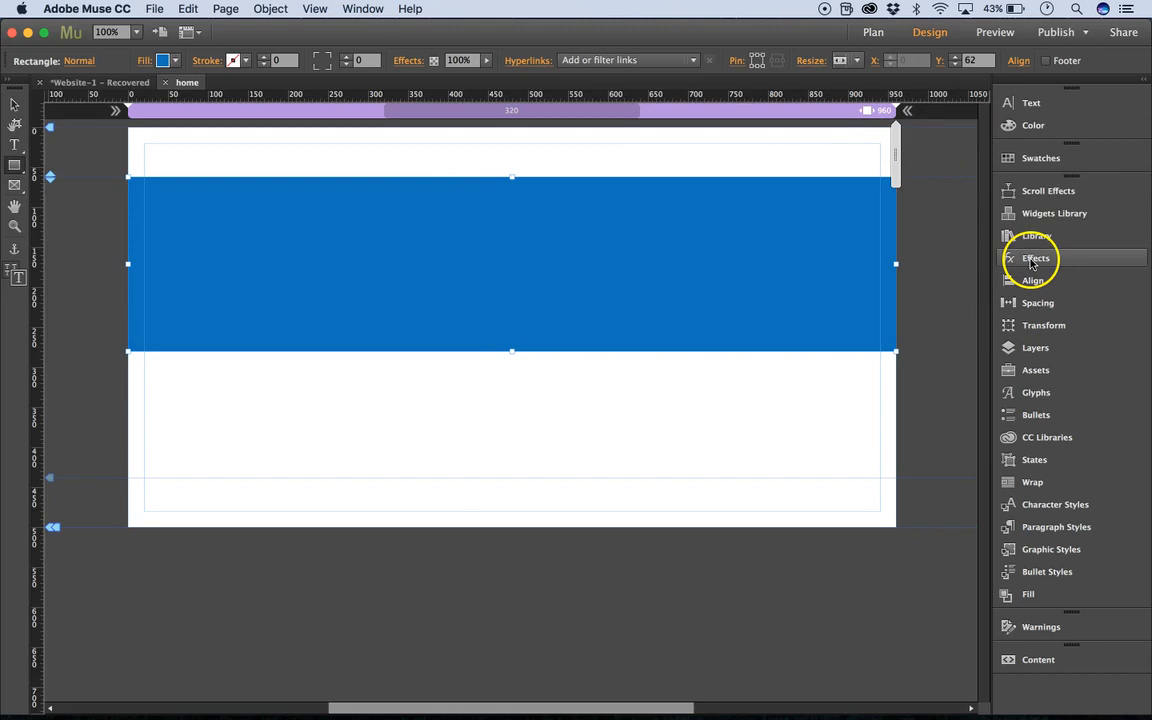
{"action": "left_click", "coordinate": [1043, 360]}
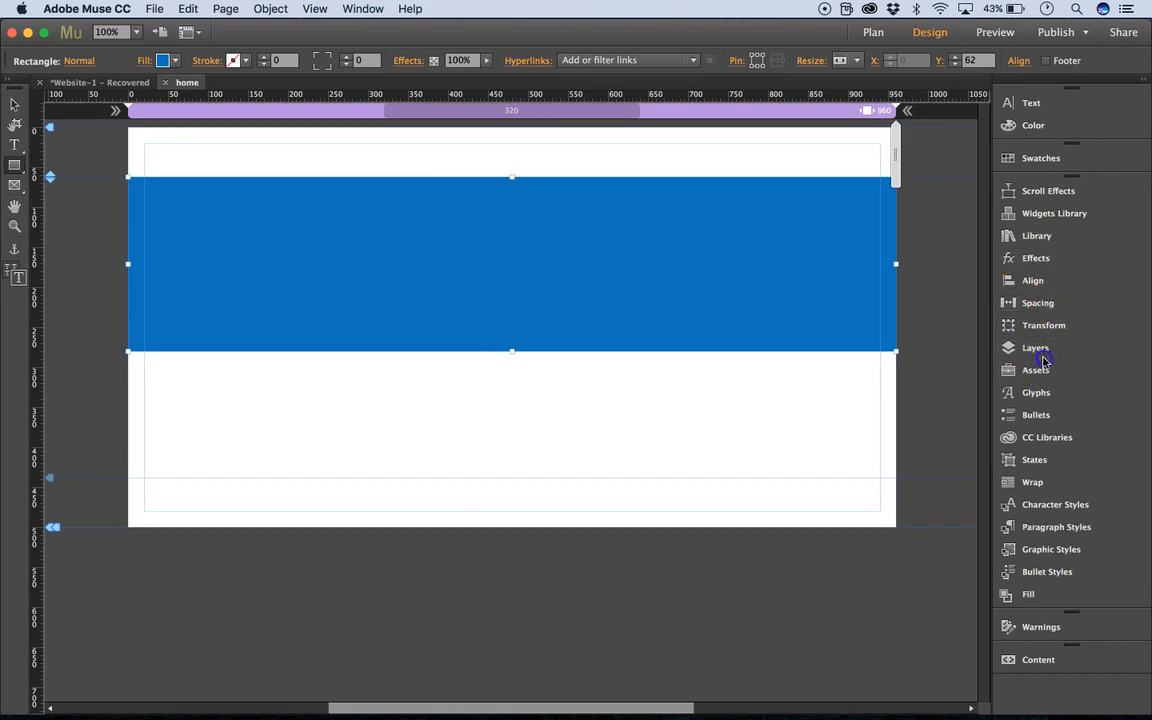
{"action": "left_click", "coordinate": [860, 238]}
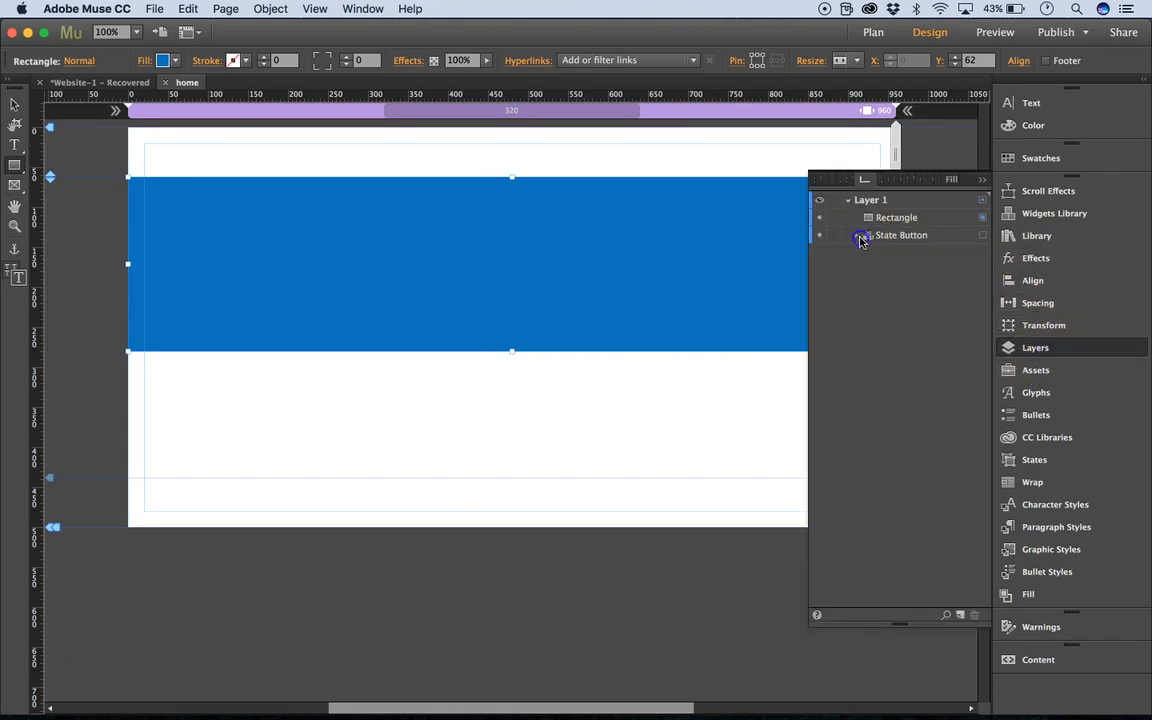
{"action": "left_click_drag", "start_coordinate": [882, 237], "coordinate": [885, 216]}
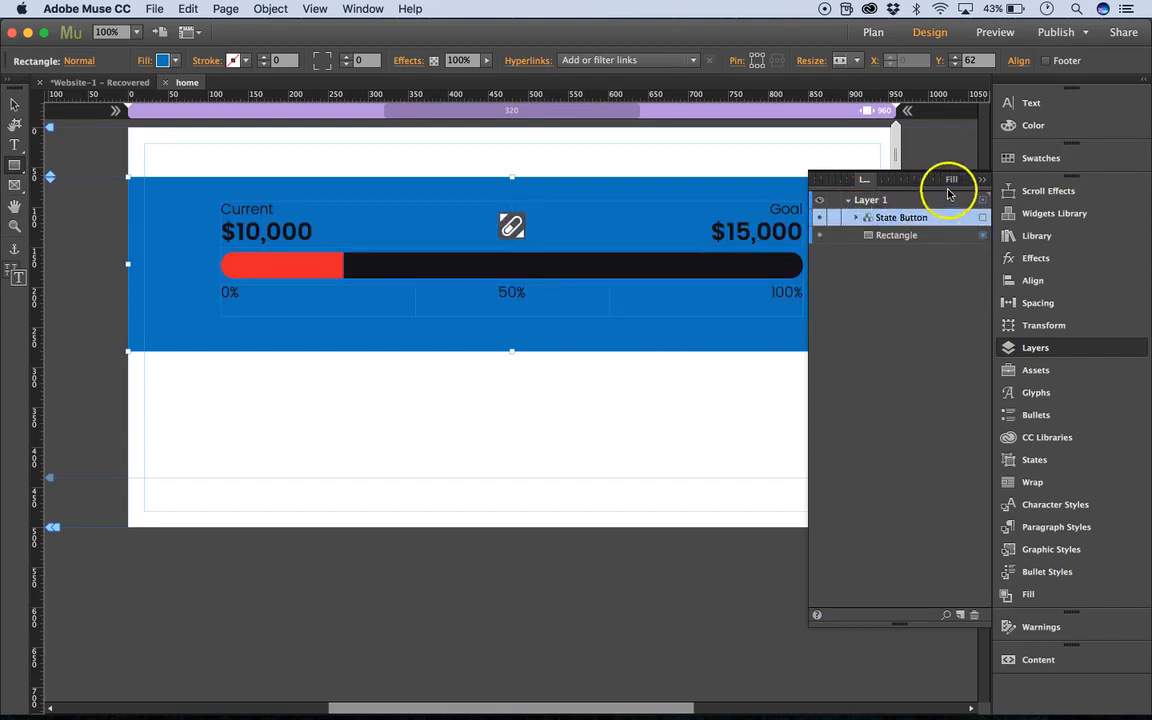
{"action": "left_click", "coordinate": [981, 180]}
Select the whole tracker widget and set its text colour to white.
{"action": "left_click", "coordinate": [15, 104]}
{"action": "left_click", "coordinate": [283, 229]}
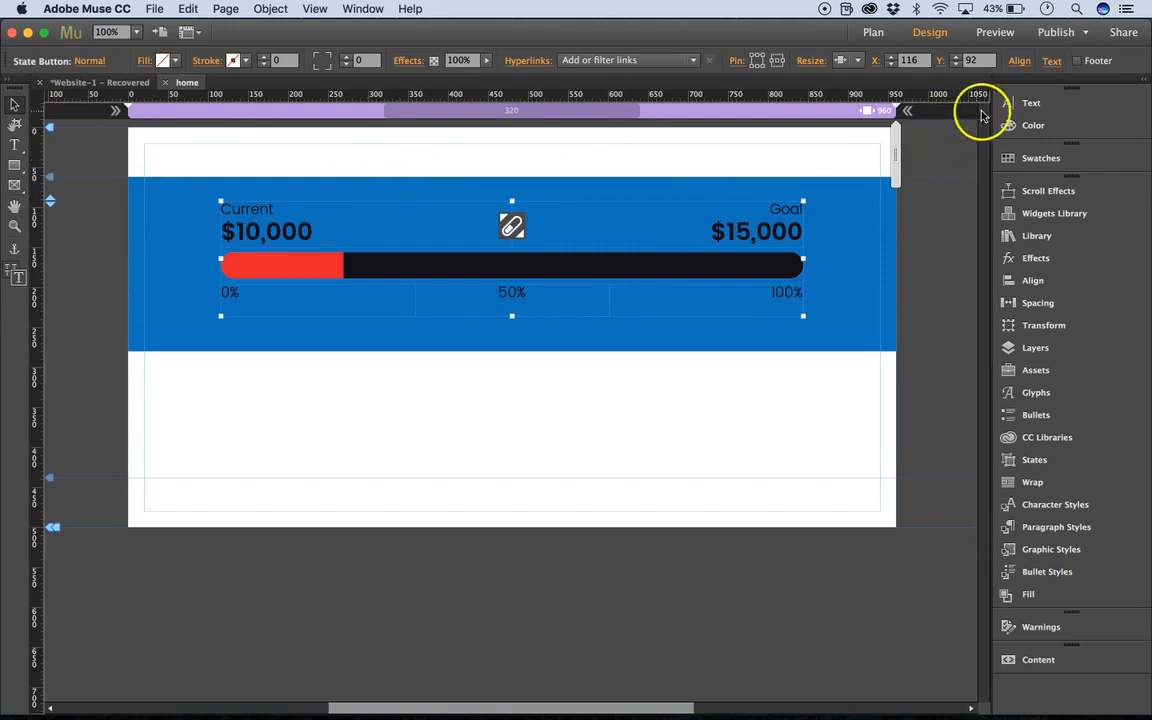
{"action": "left_click", "coordinate": [1029, 105]}
{"action": "left_click", "coordinate": [949, 143]}
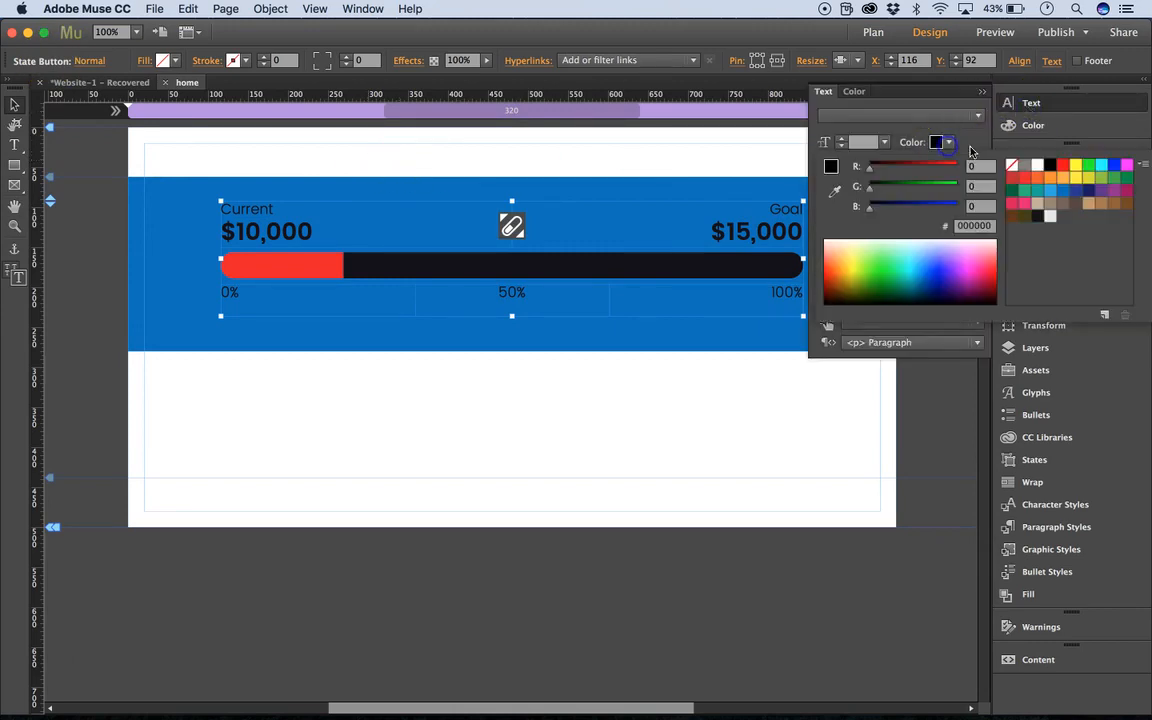
{"action": "left_click", "coordinate": [1039, 166]}
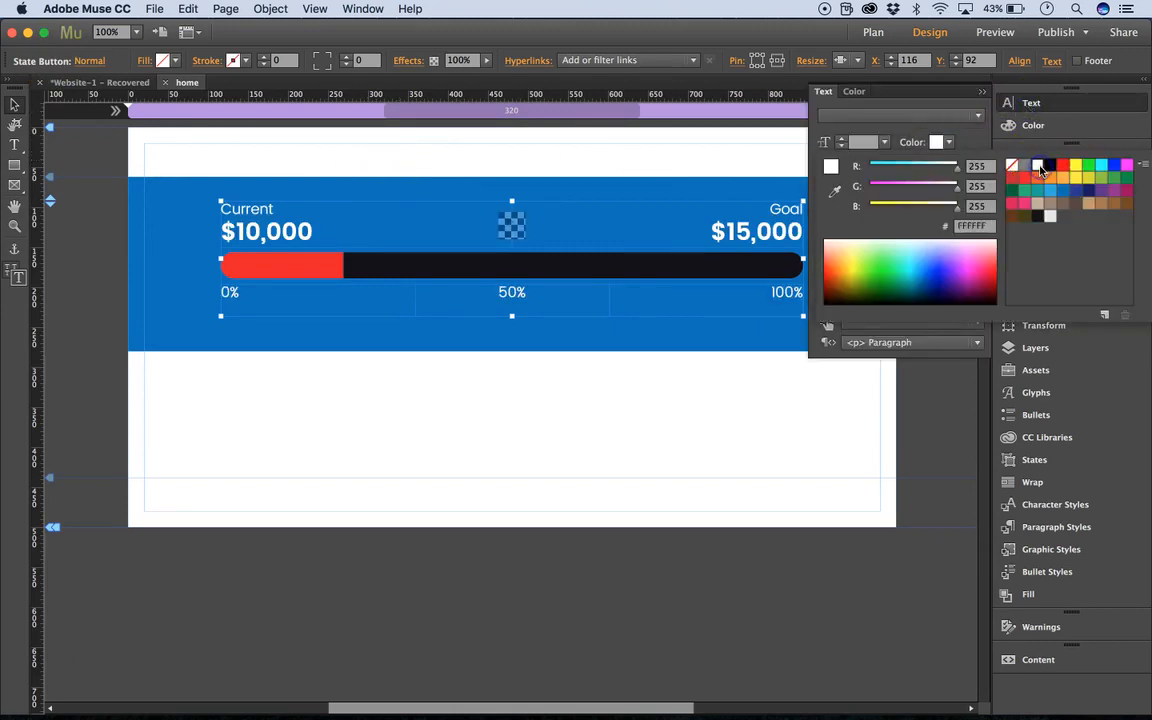
Change the black progress bar's fill colour to white and deselect it.
{"action": "left_click", "coordinate": [504, 267]}
{"action": "left_click", "coordinate": [505, 266]}
{"action": "left_click", "coordinate": [505, 268]}
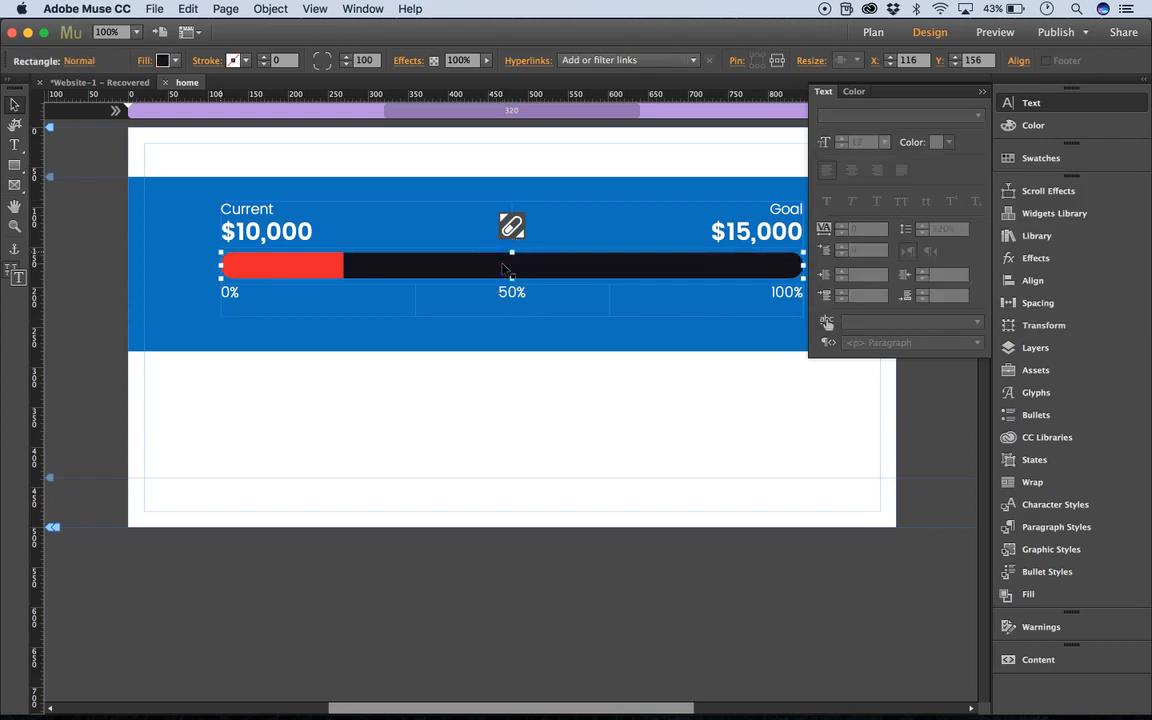
{"action": "left_click", "coordinate": [166, 60]}
{"action": "left_click", "coordinate": [379, 84]}
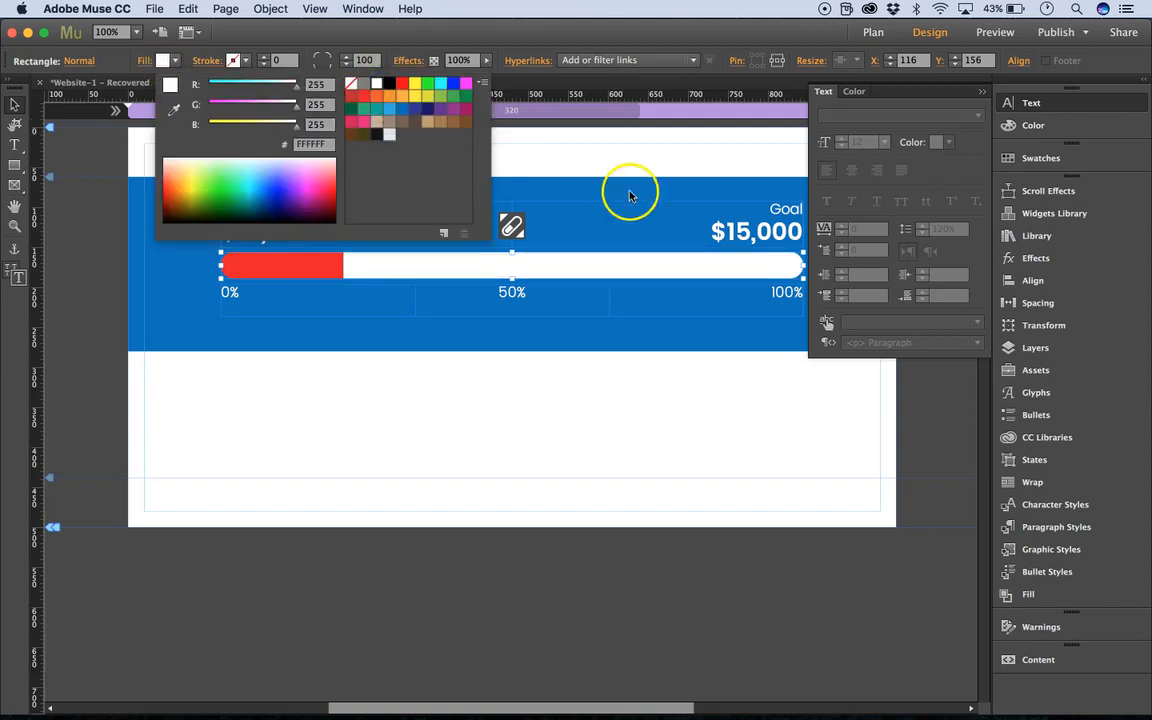
{"action": "left_click", "coordinate": [984, 94]}
{"action": "left_click", "coordinate": [722, 170]}
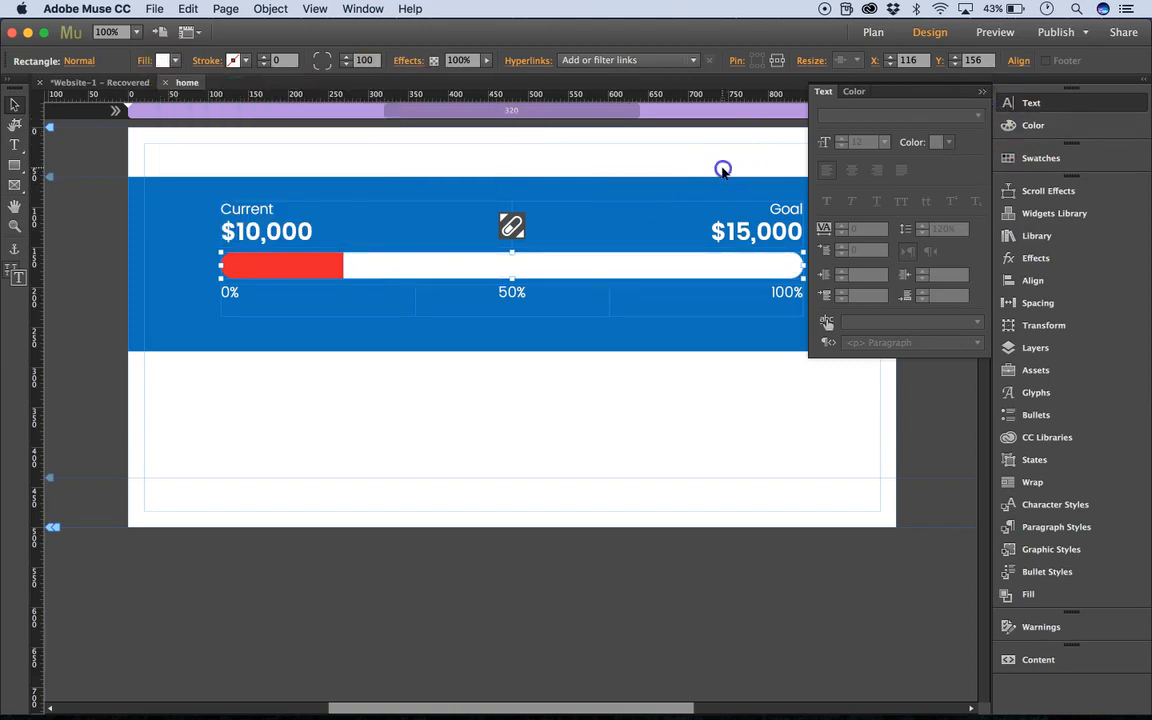
{"action": "left_click", "coordinate": [982, 93]}
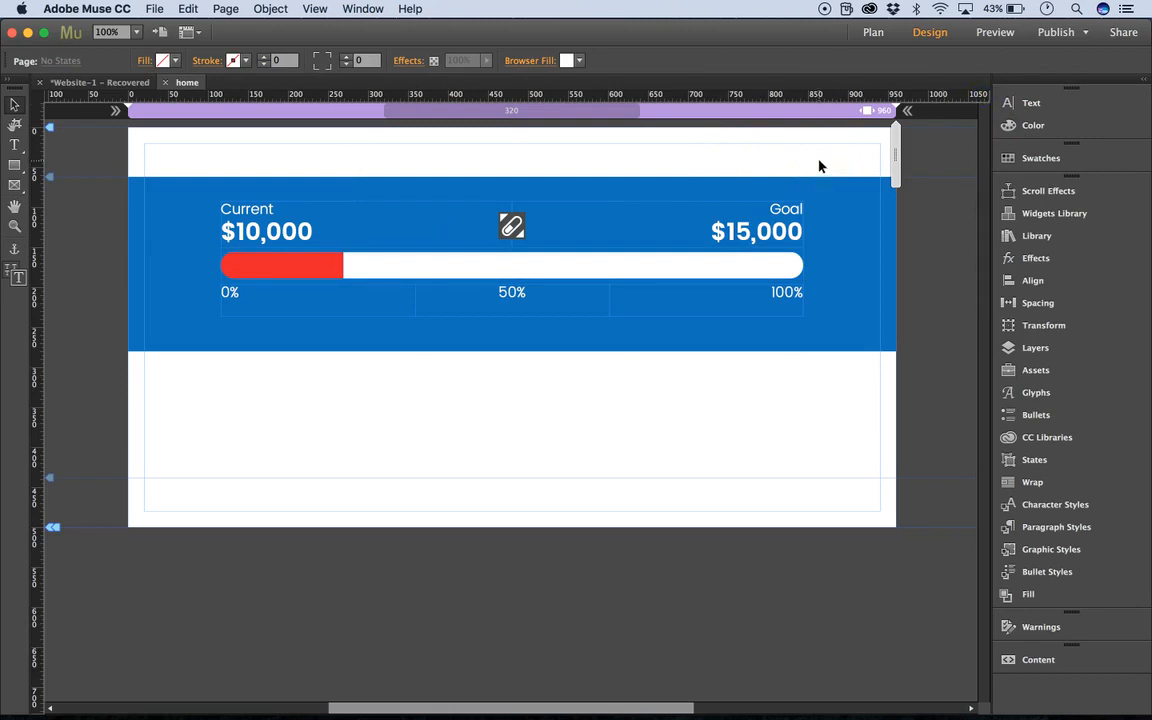
Preview the page in the browser to check the recoloured tracker, and close the preview.
{"action": "key", "text": "super+shift+e"}
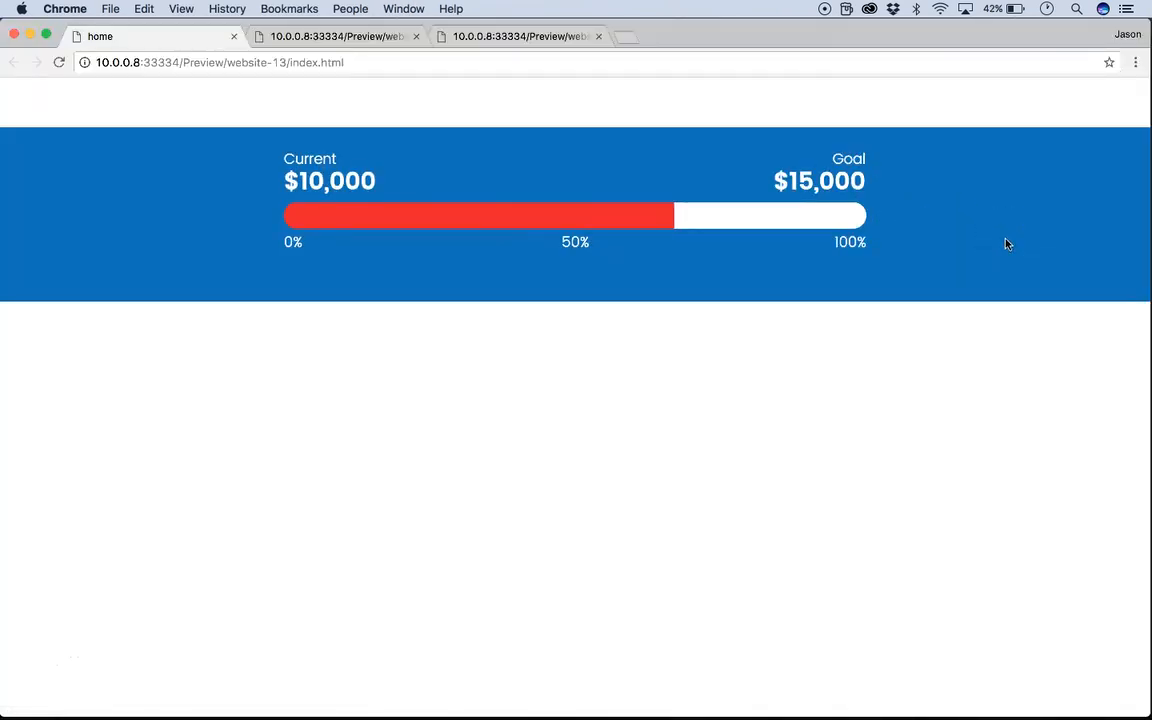
{"action": "left_click", "coordinate": [15, 34]}
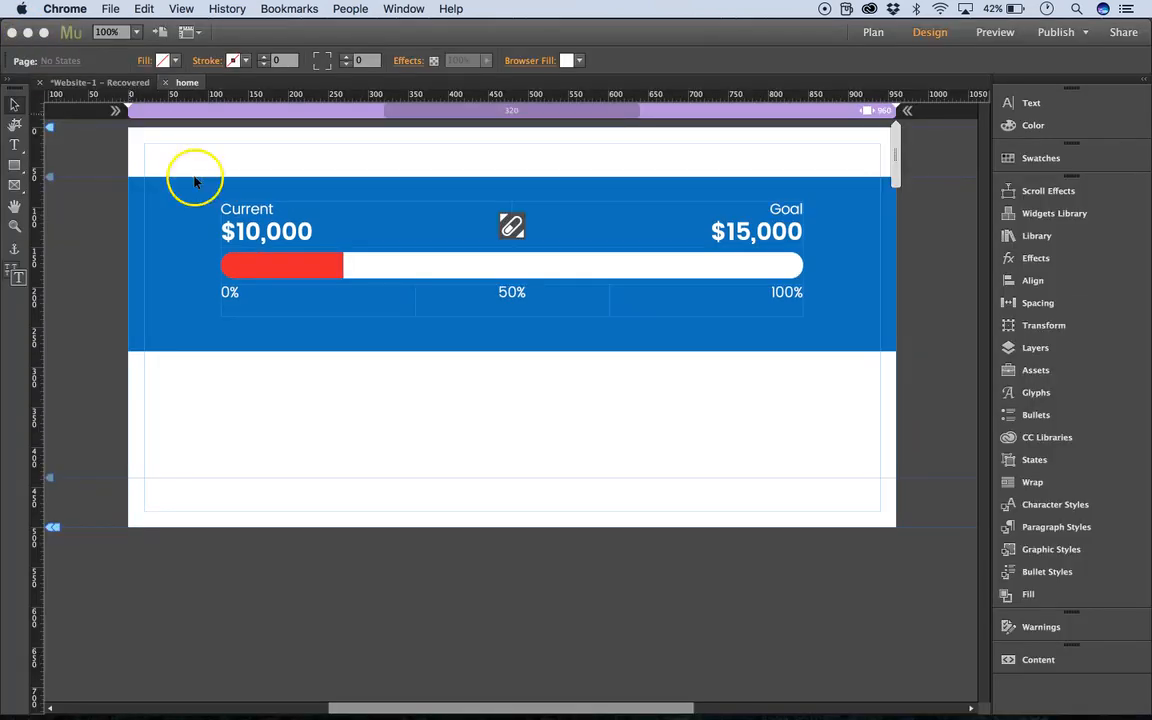
{"action": "left_click", "coordinate": [303, 230]}
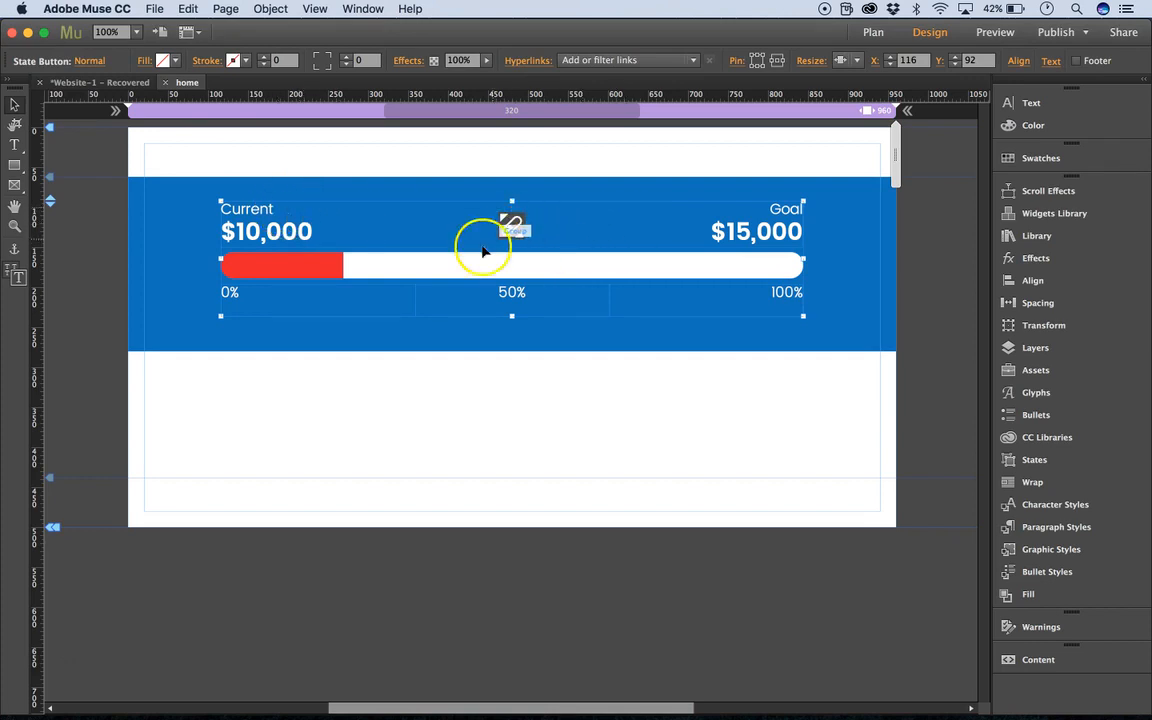
{"action": "left_click", "coordinate": [336, 262]}
{"action": "left_click", "coordinate": [408, 278]}
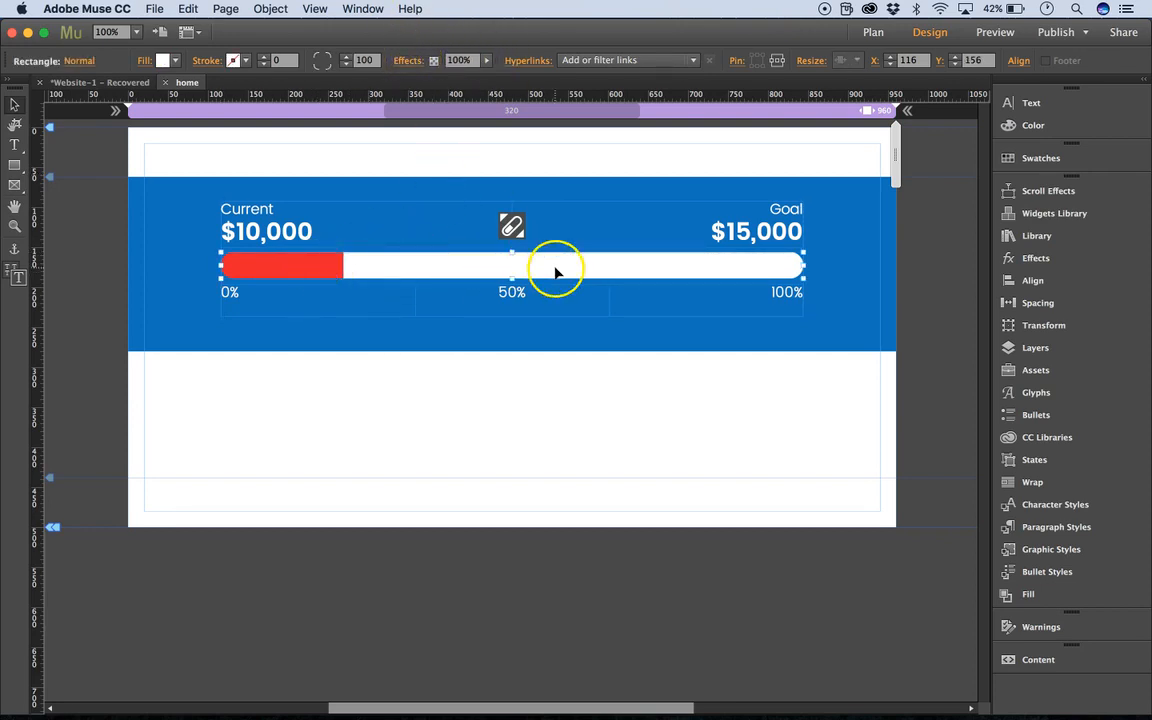
{"action": "left_click", "coordinate": [426, 375]}
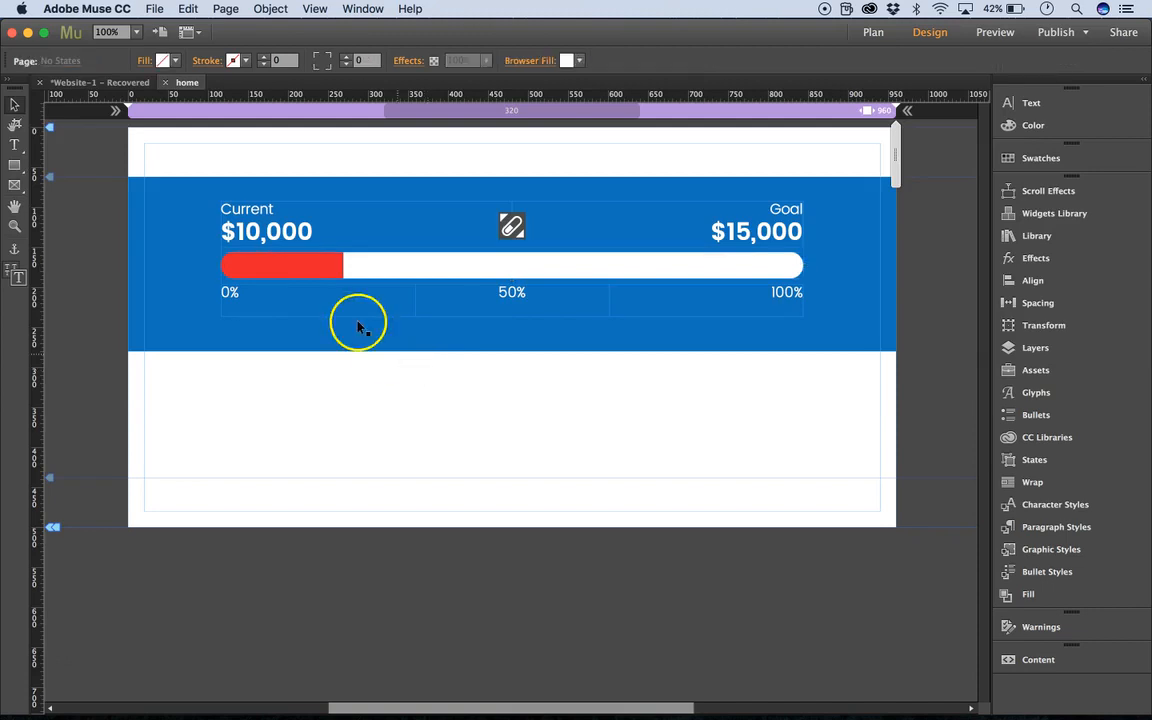
Change the 0% label under the bar to 0 and the 50% label to 500.
{"action": "left_click", "coordinate": [398, 297]}
{"action": "left_click", "coordinate": [397, 298]}
{"action": "left_click", "coordinate": [397, 298]}
{"action": "left_click", "coordinate": [607, 301]}
{"action": "left_click", "coordinate": [645, 308]}
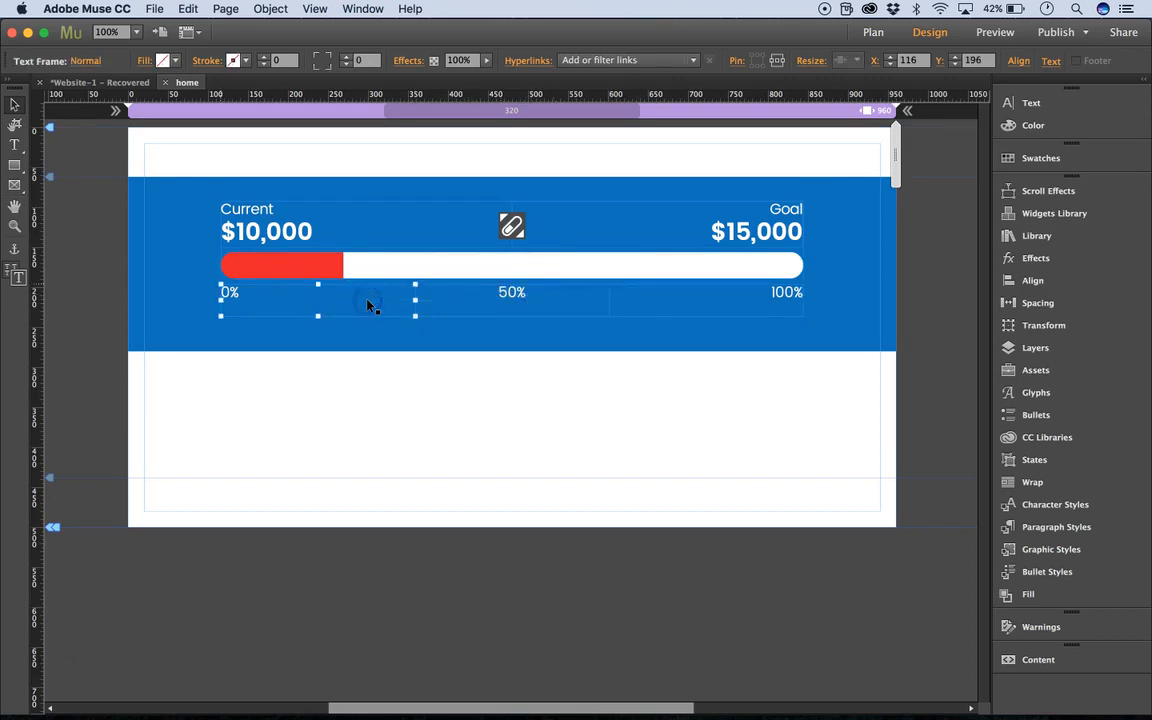
{"action": "double_click", "coordinate": [272, 300]}
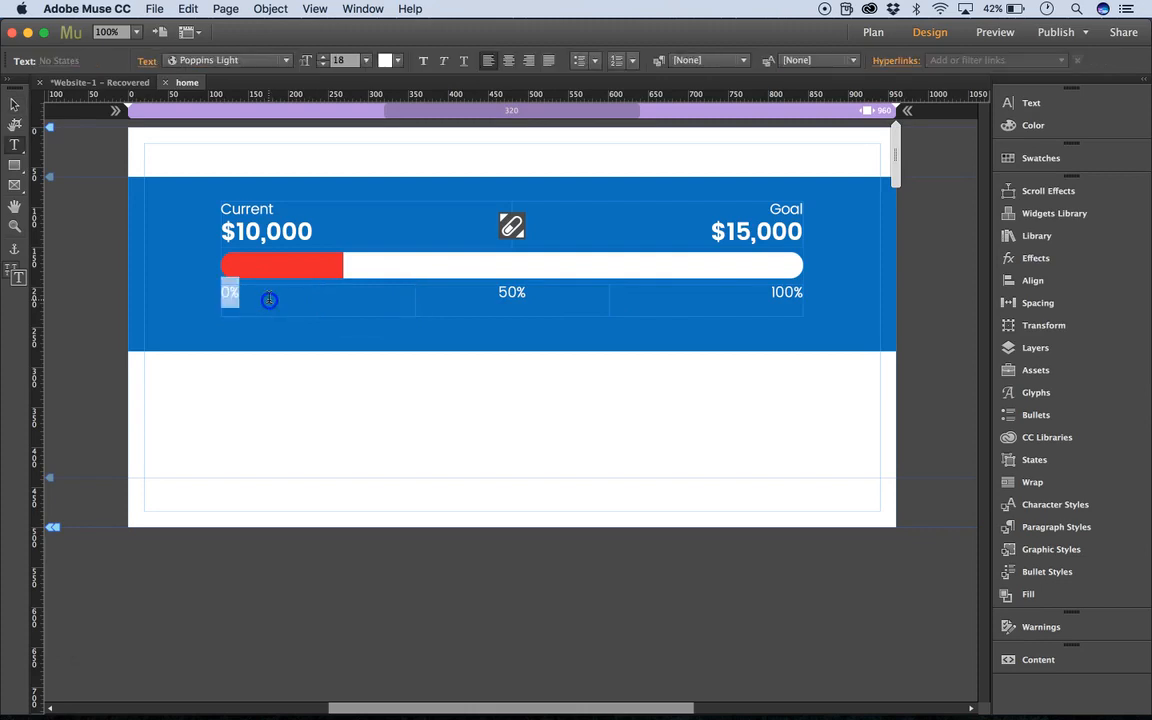
{"action": "double_click", "coordinate": [513, 296]}
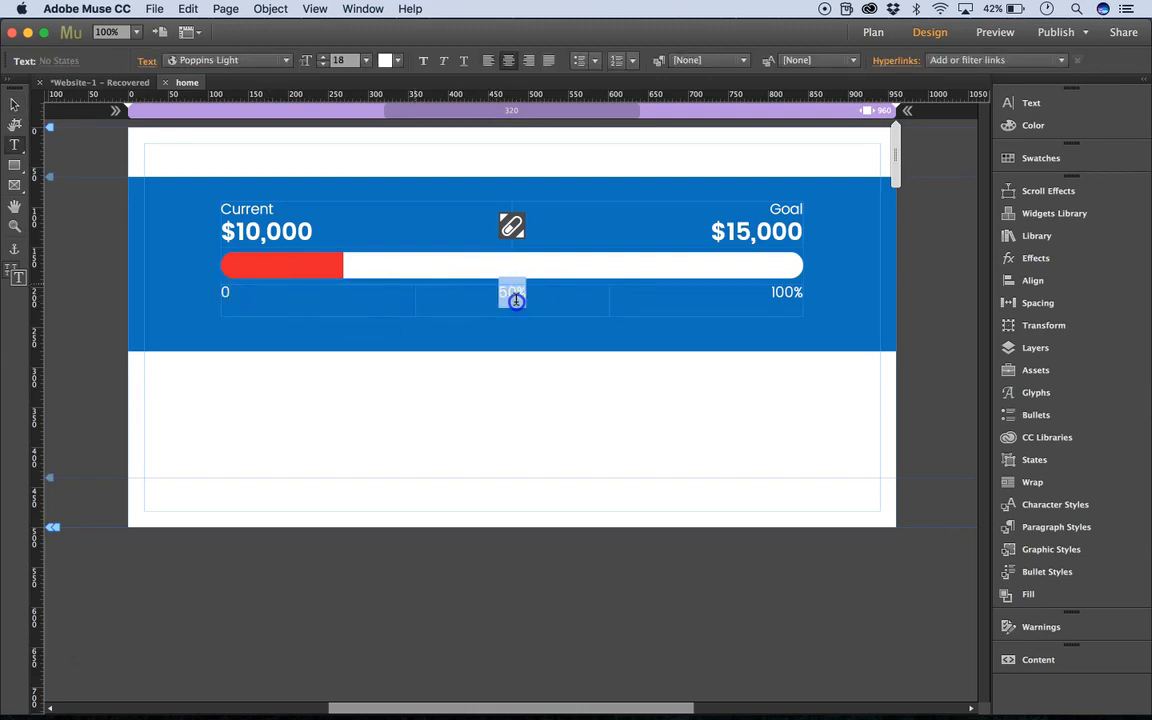
{"action": "type", "text": "5"}
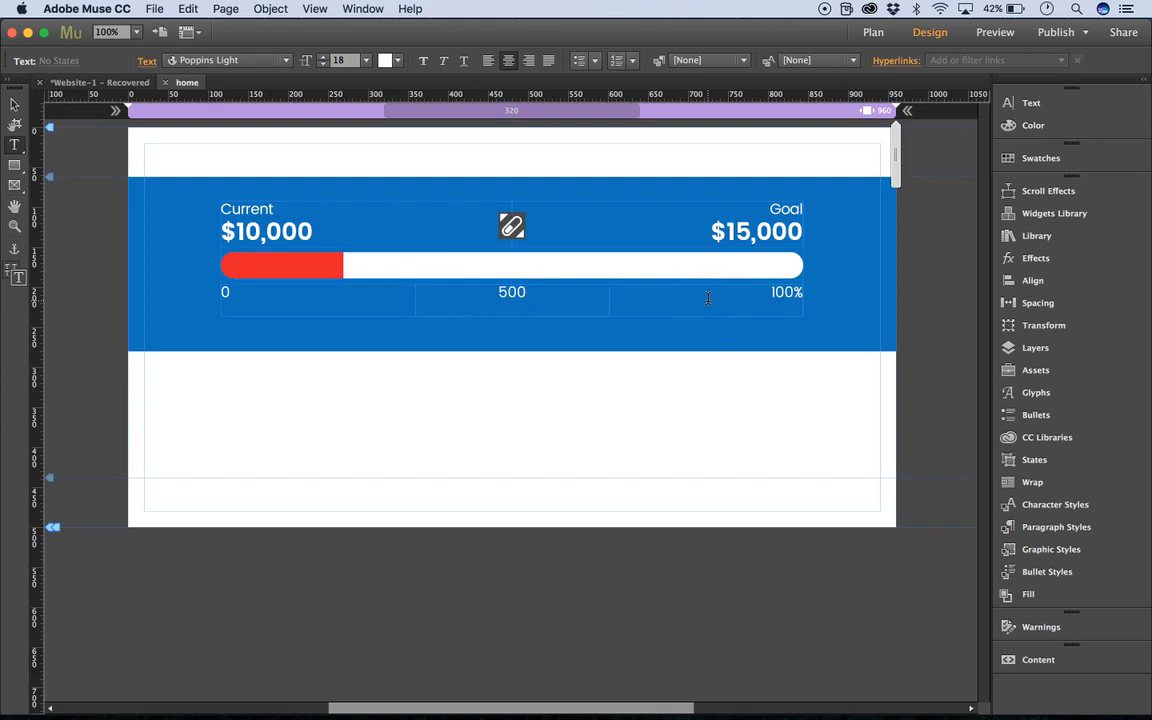
Undo the edits to both percentage labels and leave text editing.
{"action": "key", "text": "super+z"}
{"action": "key", "text": "super+z"}
{"action": "key", "text": "super+z"}
{"action": "key", "text": "super+z"}
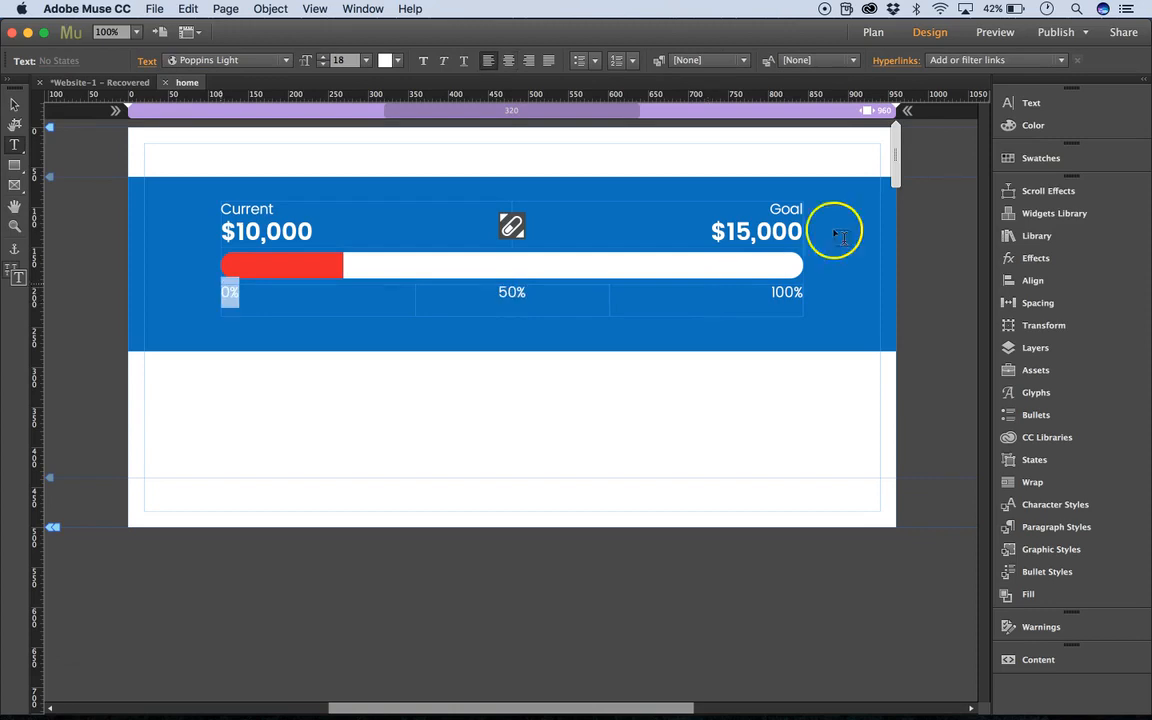
{"action": "left_click", "coordinate": [15, 104]}
{"action": "left_click", "coordinate": [432, 152]}
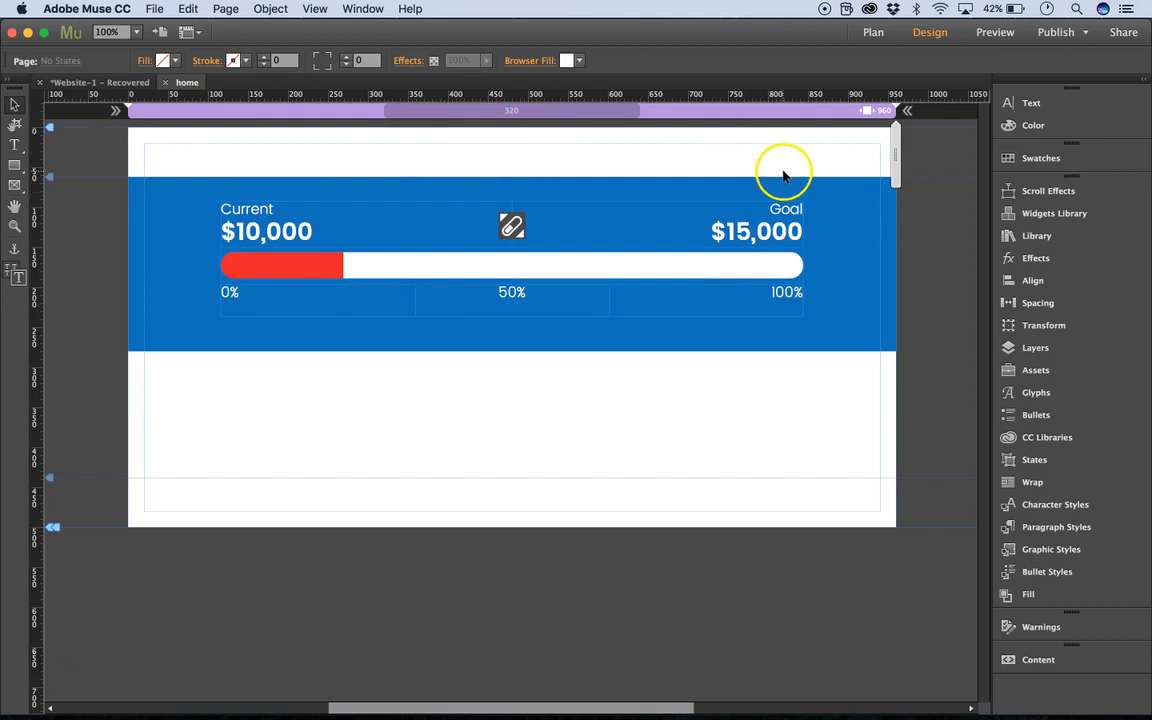
Duplicate the progress tracker together with its blue background and place the copy below the original at Y 298.
{"action": "left_click", "coordinate": [204, 158]}
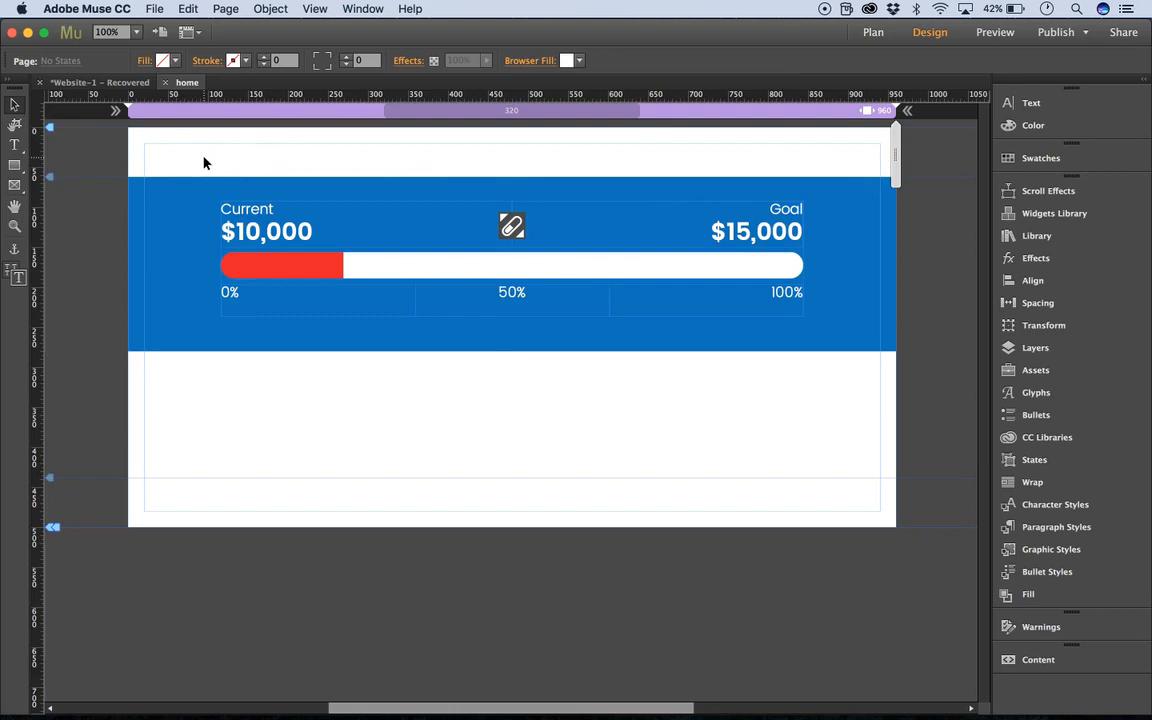
{"action": "key", "text": "super+a"}
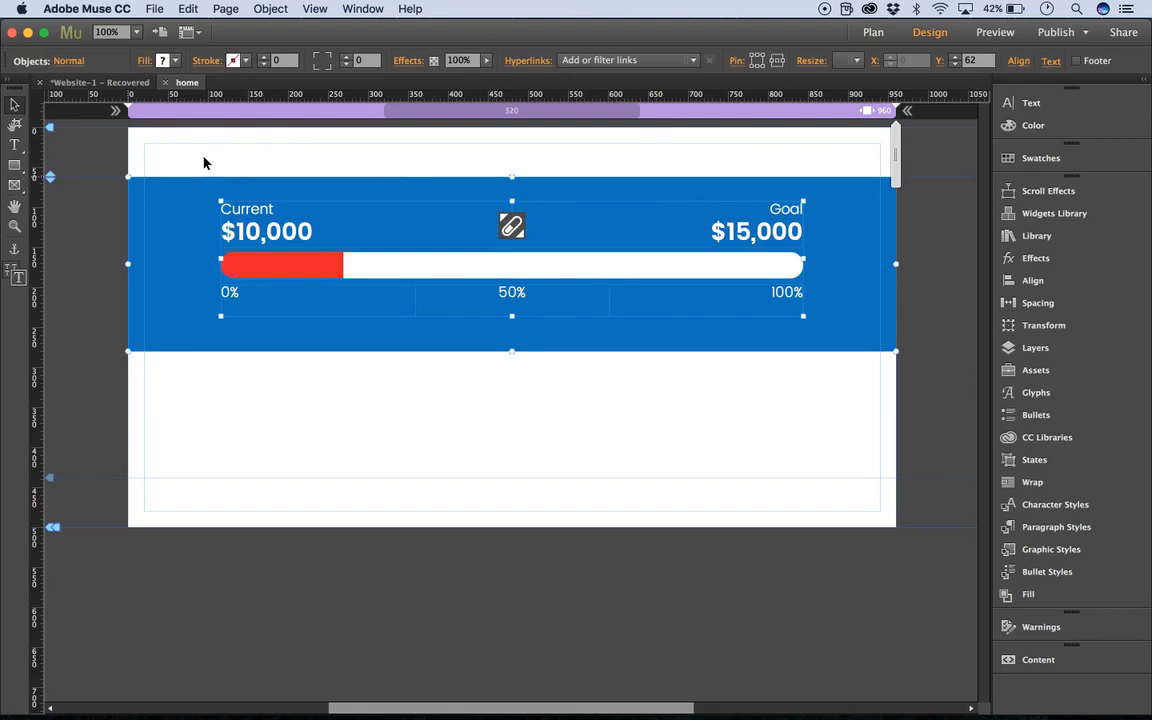
{"action": "key", "text": "super+v"}
{"action": "left_click_drag", "start_coordinate": [432, 362], "coordinate": [432, 406]}
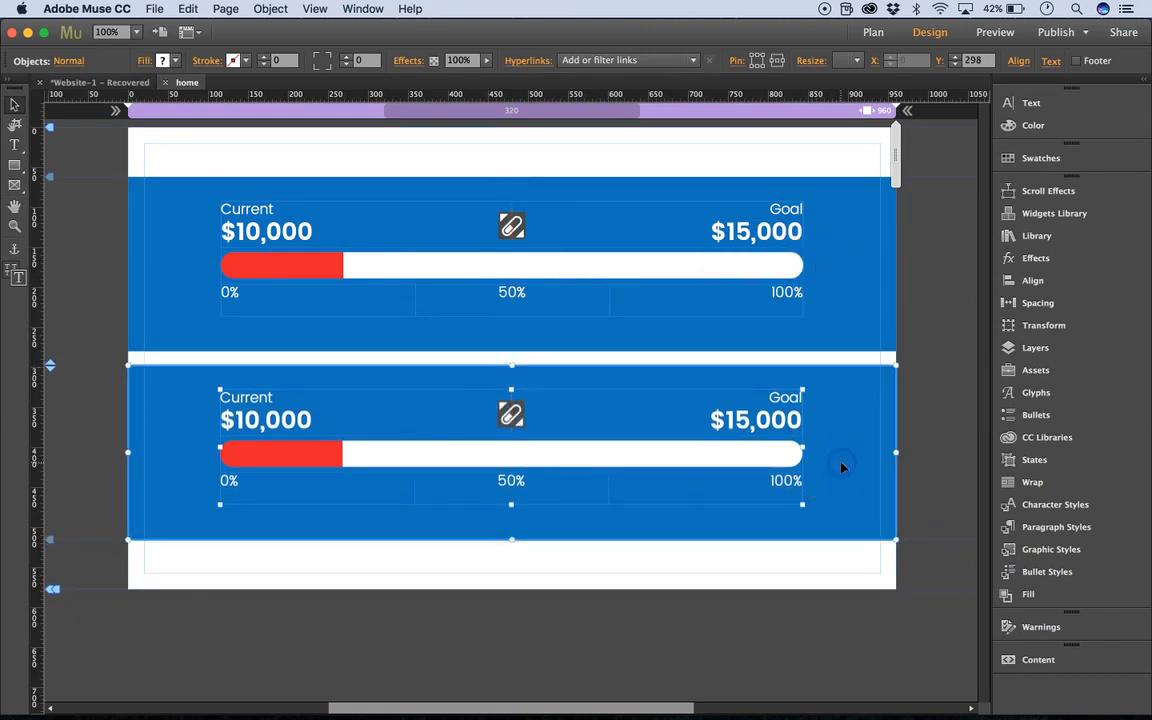
{"action": "left_click", "coordinate": [388, 403]}
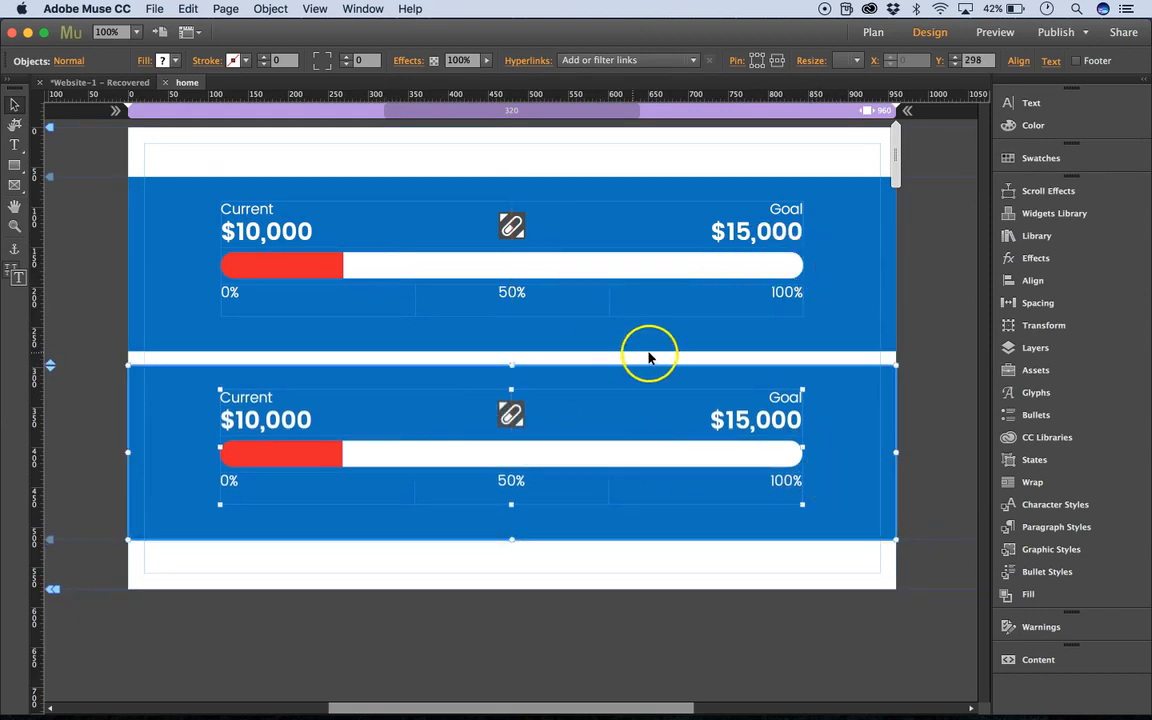
Delete the blue background rectangle behind the duplicated tracker.
{"action": "left_click", "coordinate": [951, 338]}
{"action": "left_click", "coordinate": [843, 403]}
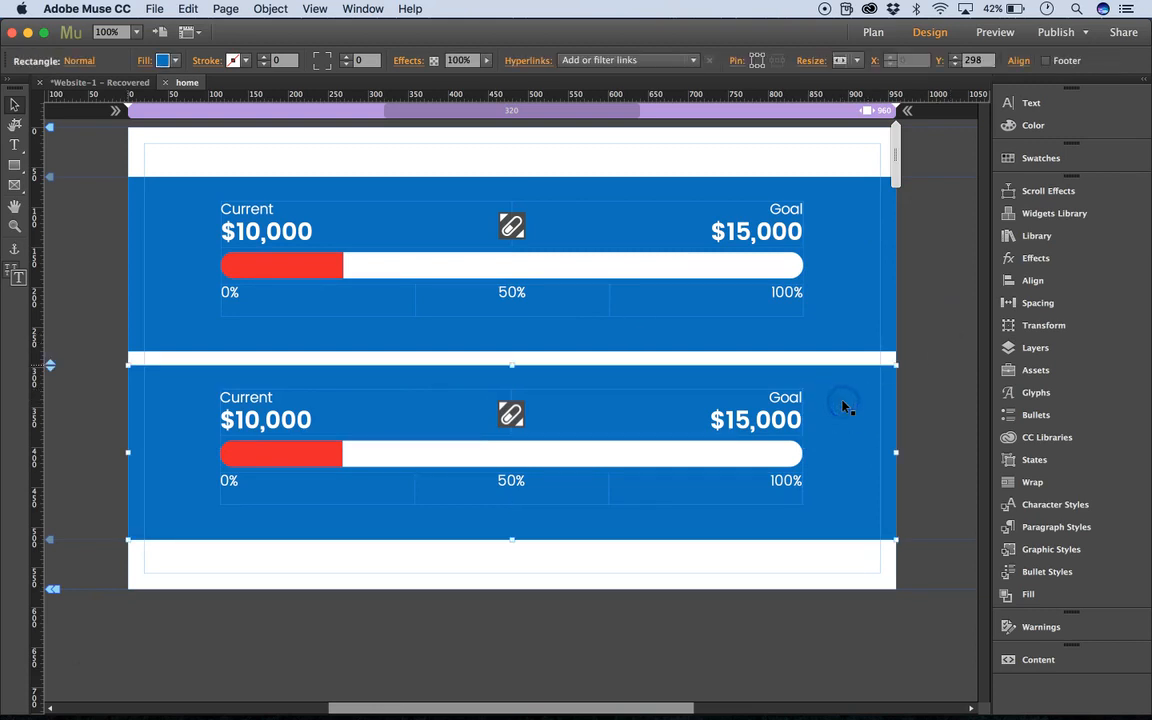
{"action": "key", "text": "Delete"}
Set the text colour of the whole duplicated tracker to black (000000).
{"action": "left_click", "coordinate": [760, 404]}
{"action": "left_click", "coordinate": [1084, 46]}
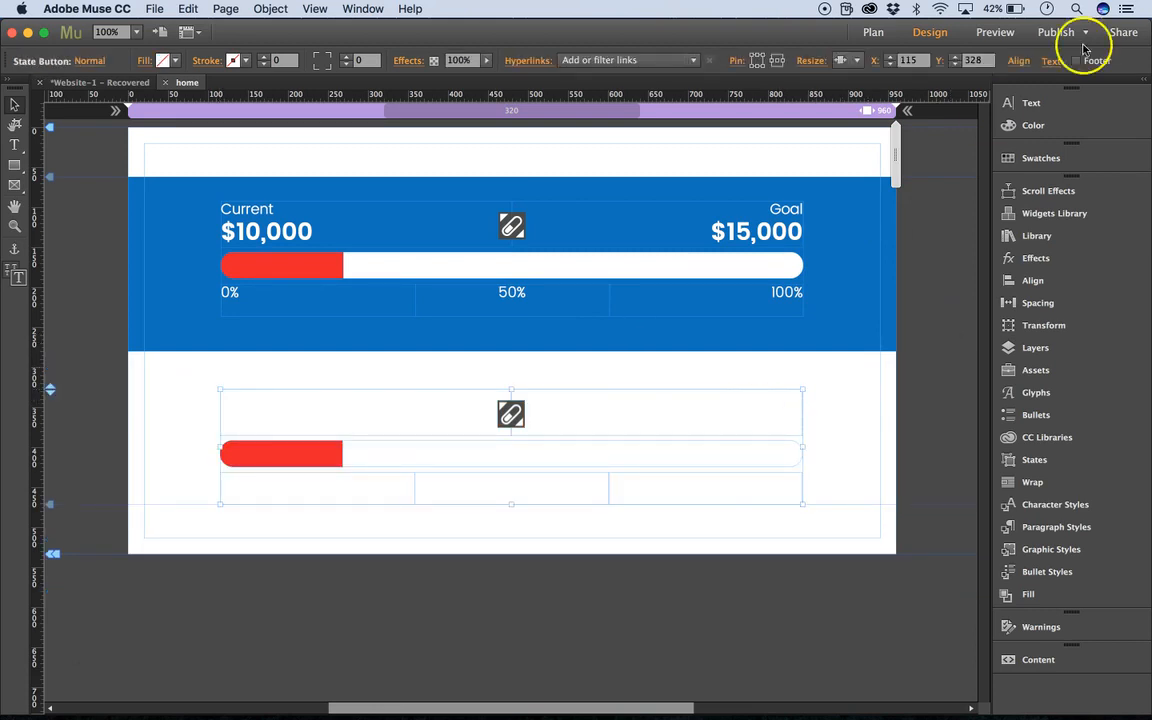
{"action": "left_click", "coordinate": [1005, 102]}
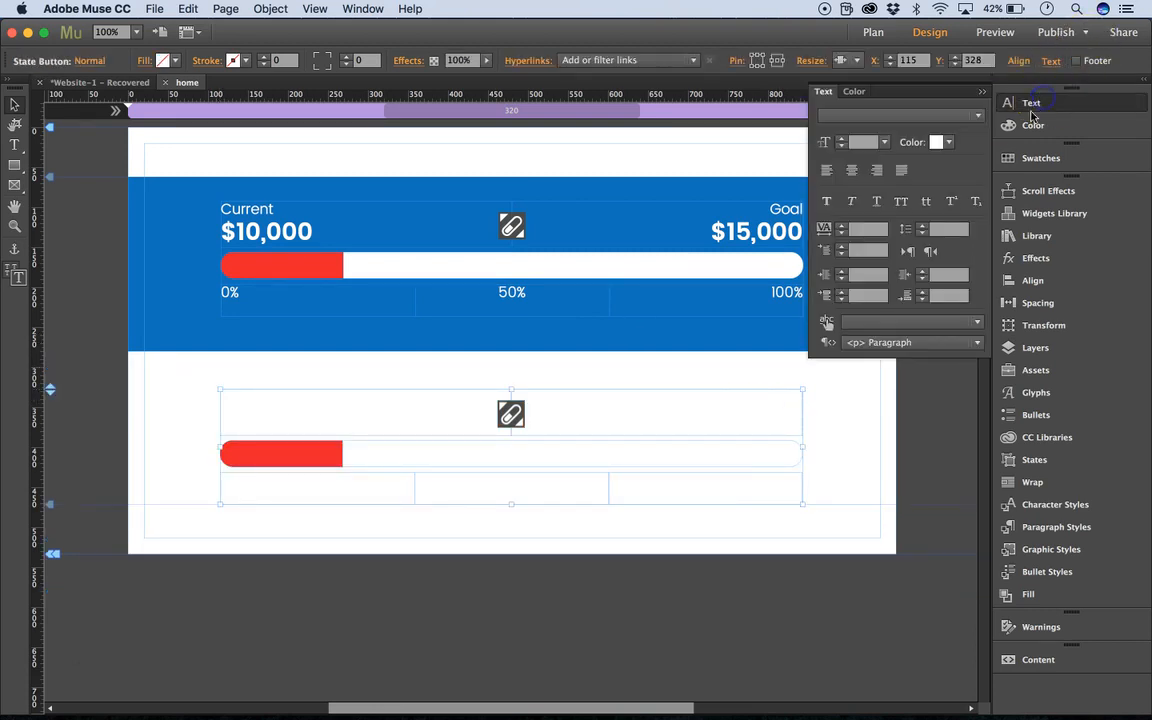
{"action": "left_click", "coordinate": [955, 143]}
{"action": "left_click", "coordinate": [1049, 165]}
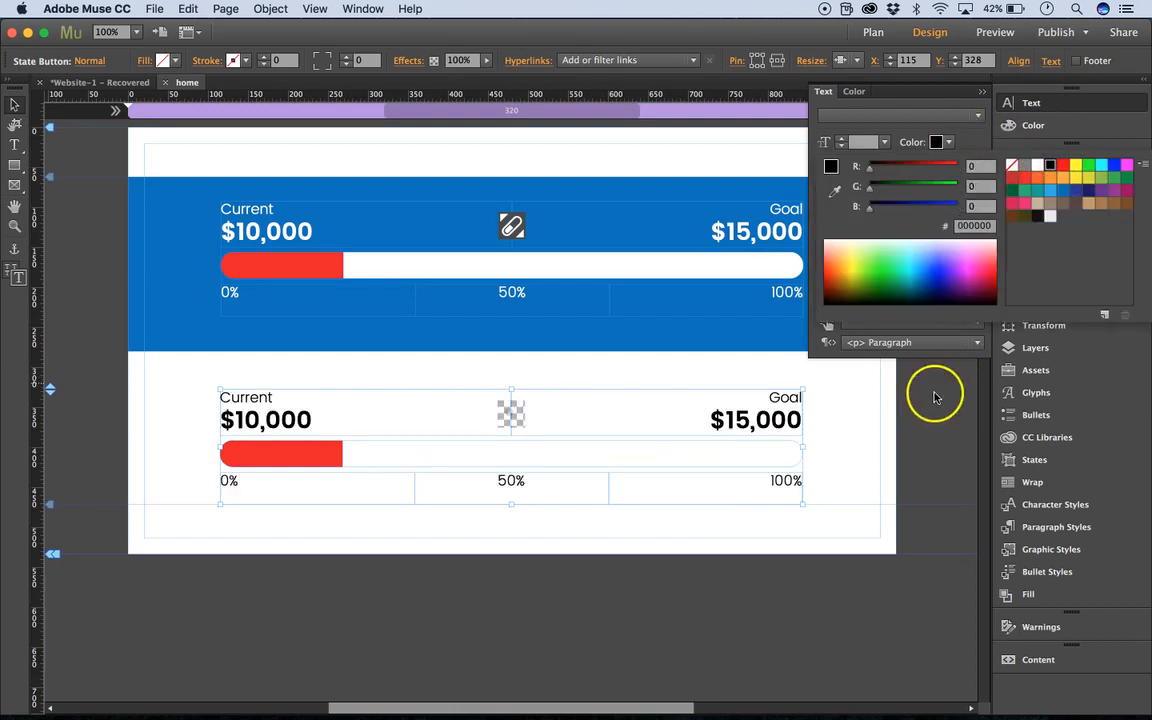
Fill the unfilled portion of the lower tracker's bar with light grey E7E9EA and deselect it.
{"action": "left_click", "coordinate": [738, 460]}
{"action": "left_click", "coordinate": [738, 460]}
{"action": "left_click", "coordinate": [738, 461]}
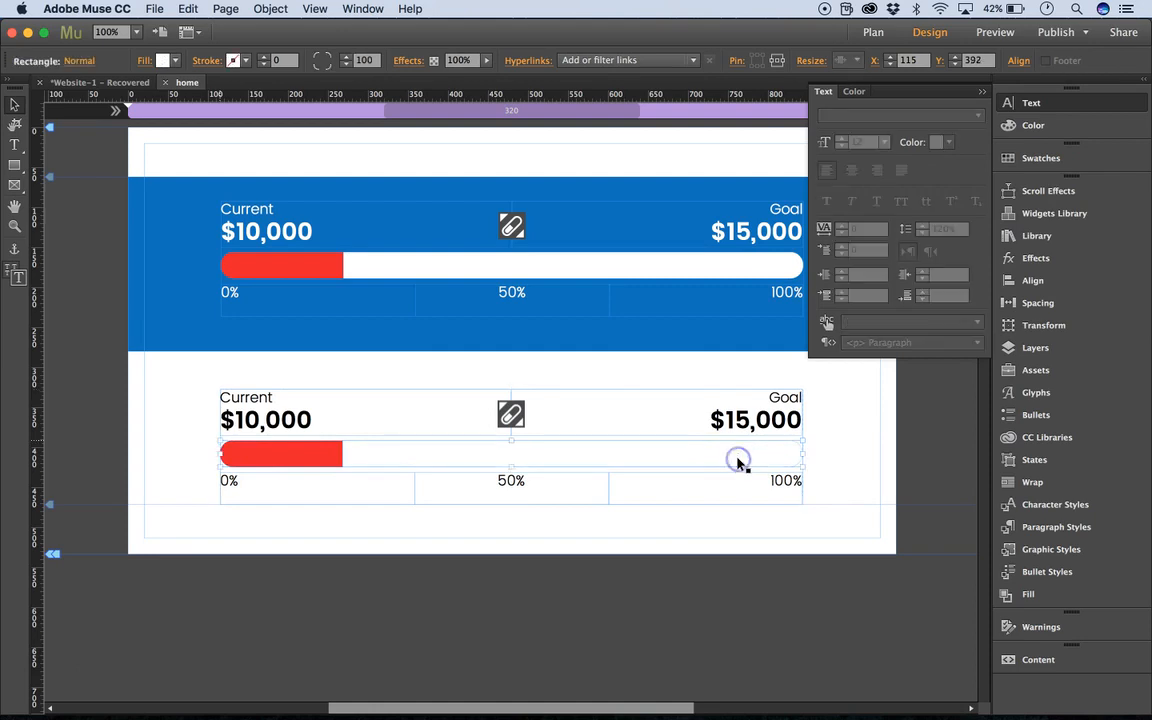
{"action": "left_click", "coordinate": [172, 61]}
{"action": "left_click", "coordinate": [389, 133]}
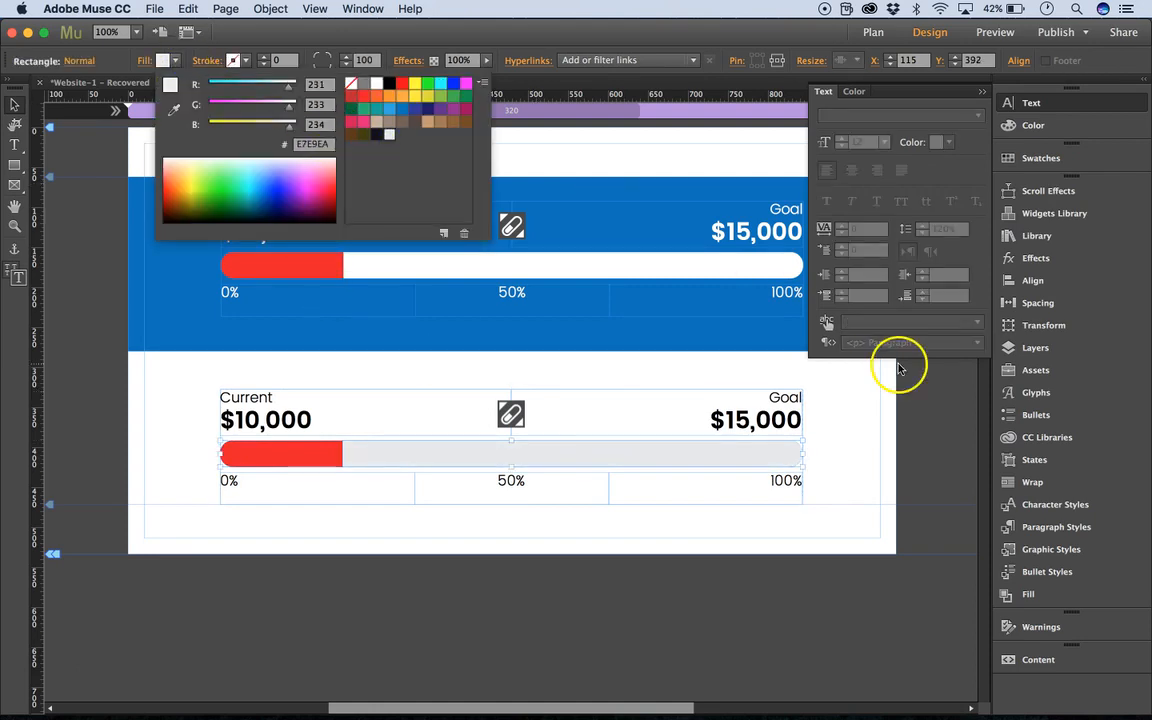
{"action": "left_click", "coordinate": [841, 375]}
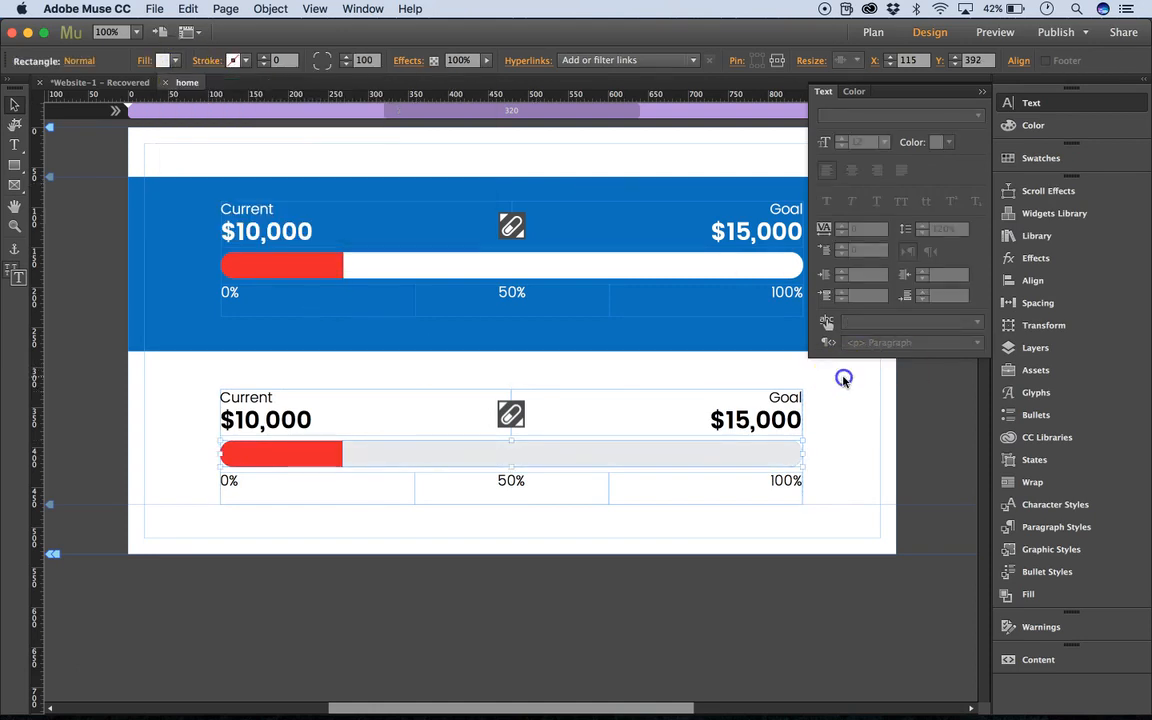
{"action": "left_click", "coordinate": [981, 93]}
{"action": "left_click", "coordinate": [823, 437]}
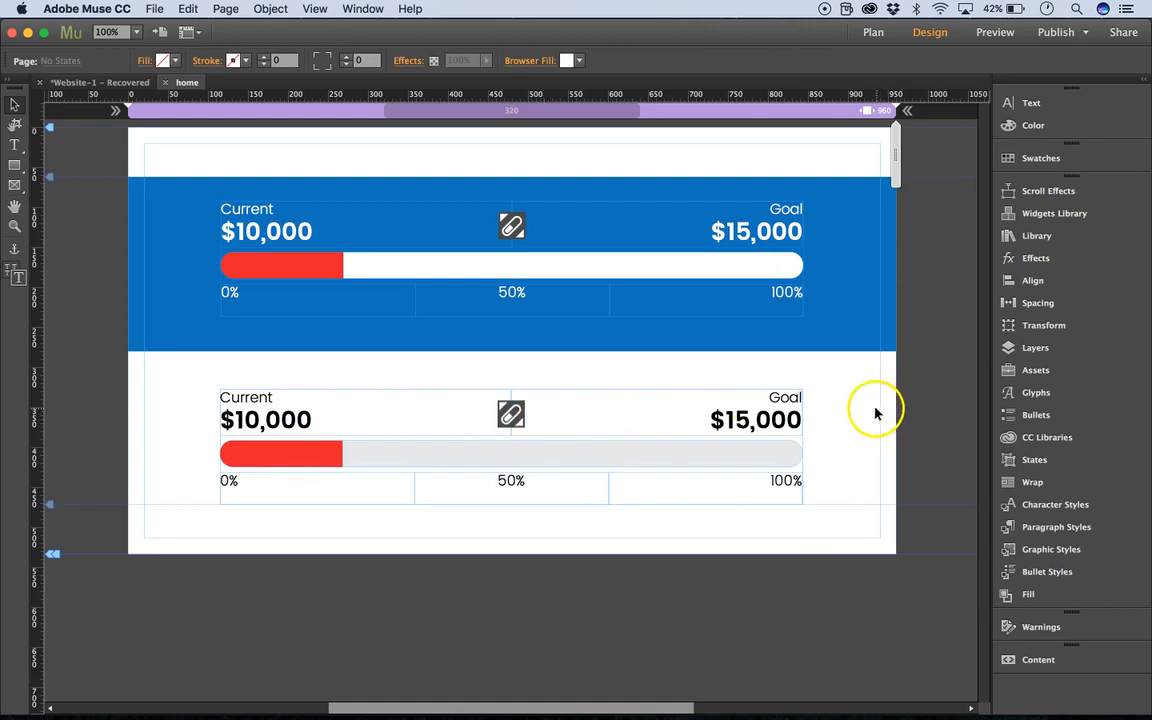
Widen the lower tracker's state button and inner group to both page margins, and recentre the Progress Tracker 1.0 widget icon.
{"action": "left_click", "coordinate": [262, 448]}
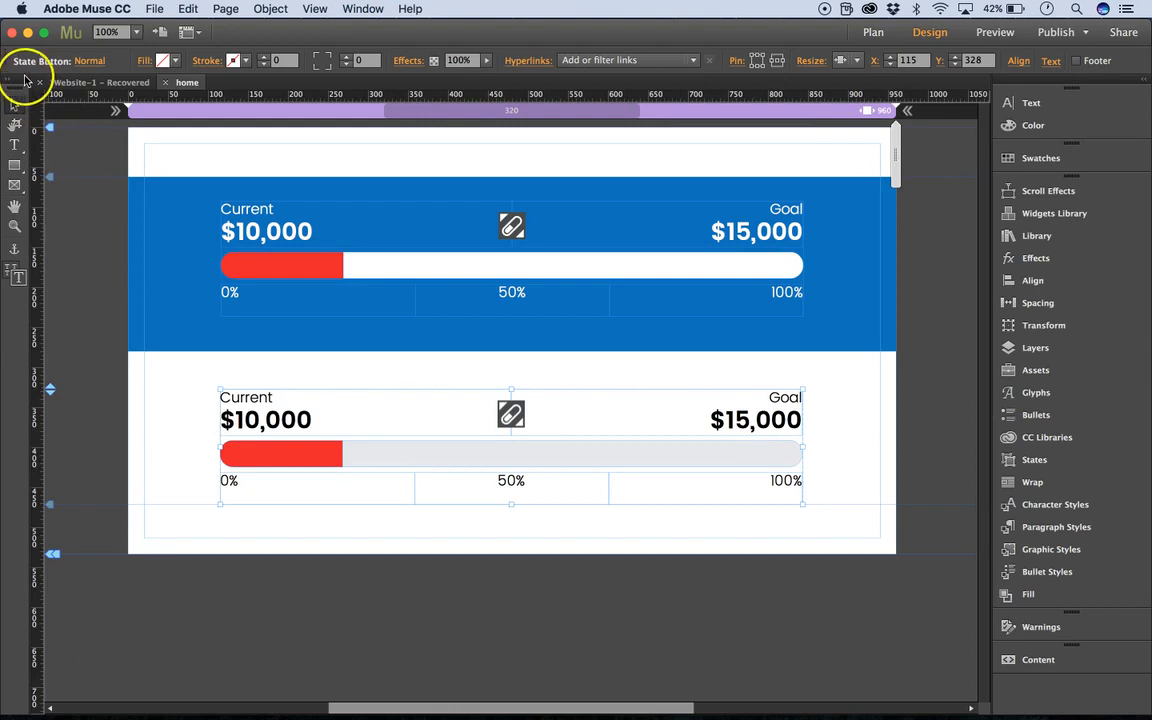
{"action": "left_click_drag", "start_coordinate": [219, 448], "coordinate": [144, 449]}
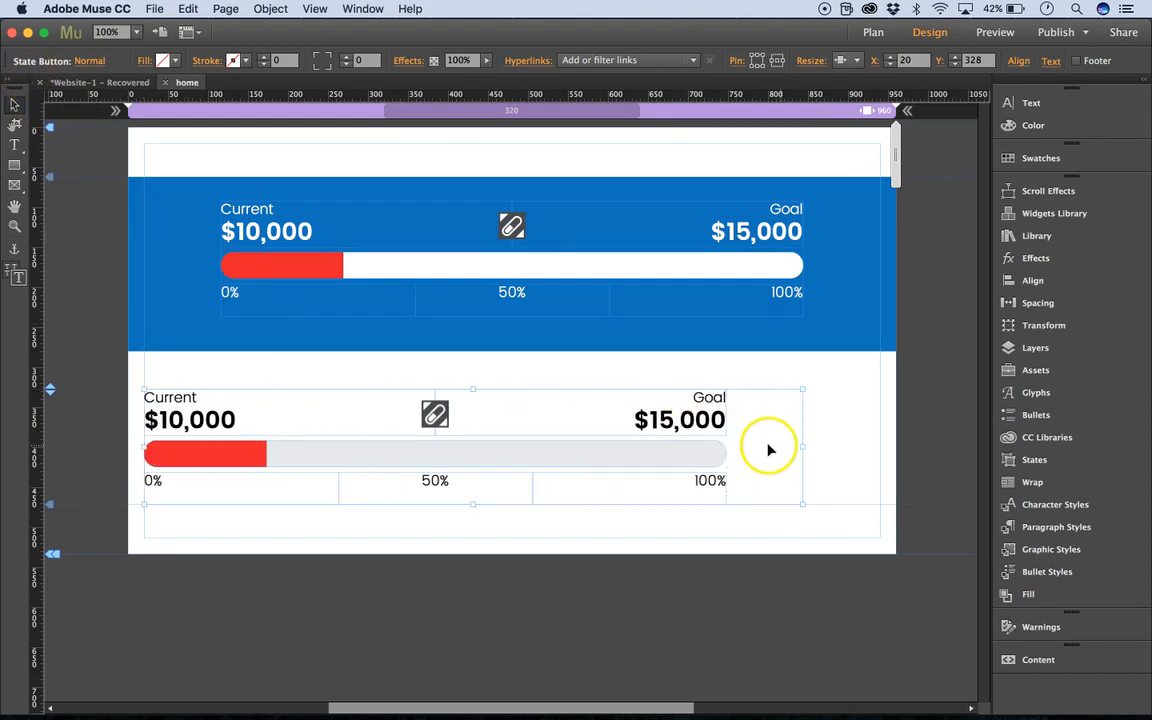
{"action": "left_click", "coordinate": [686, 432]}
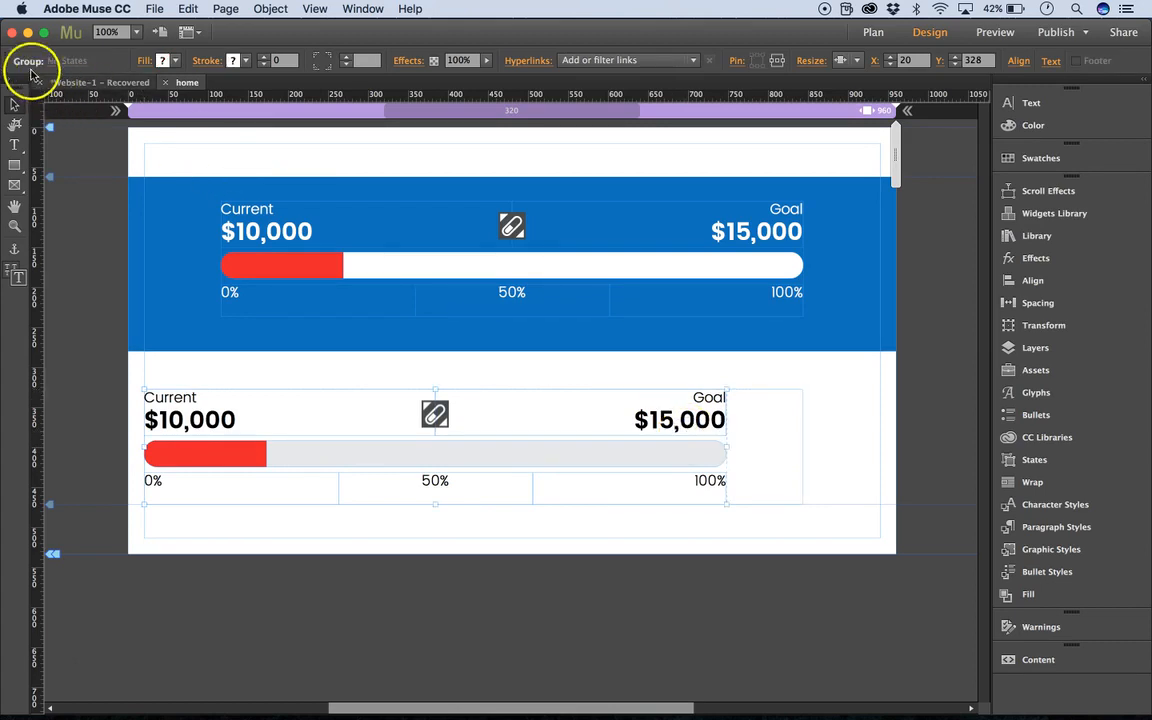
{"action": "left_click_drag", "start_coordinate": [732, 446], "coordinate": [880, 450]}
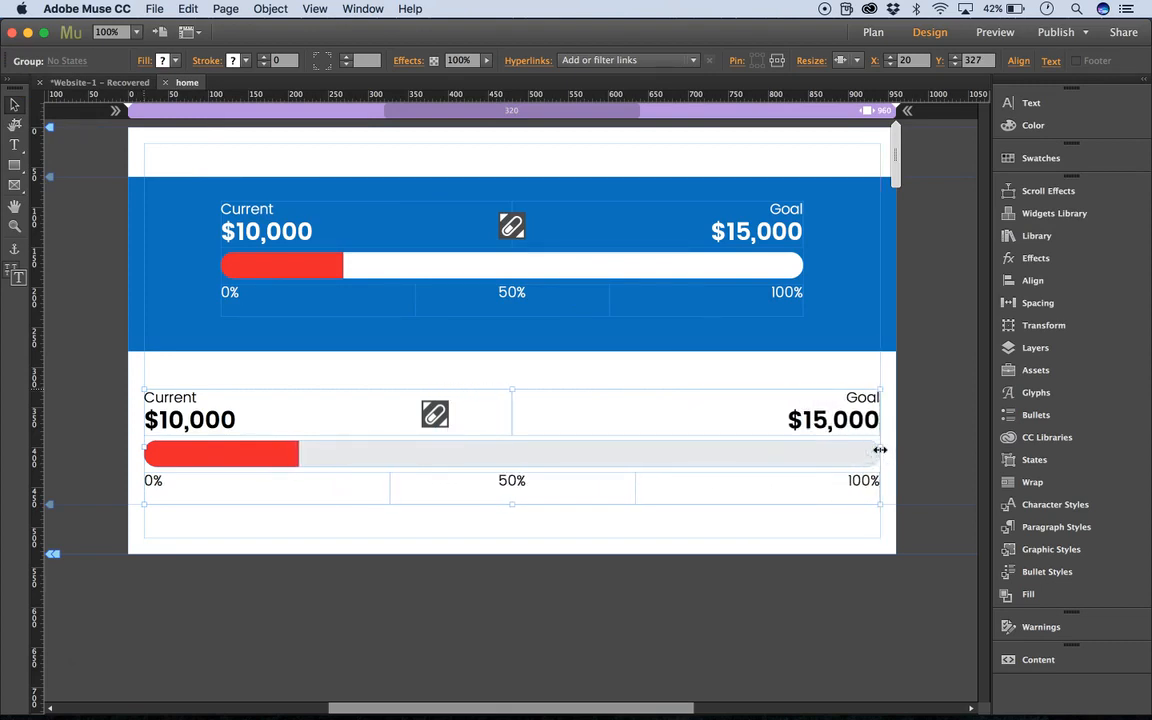
{"action": "left_click", "coordinate": [435, 418]}
{"action": "left_click_drag", "start_coordinate": [435, 420], "coordinate": [511, 416]}
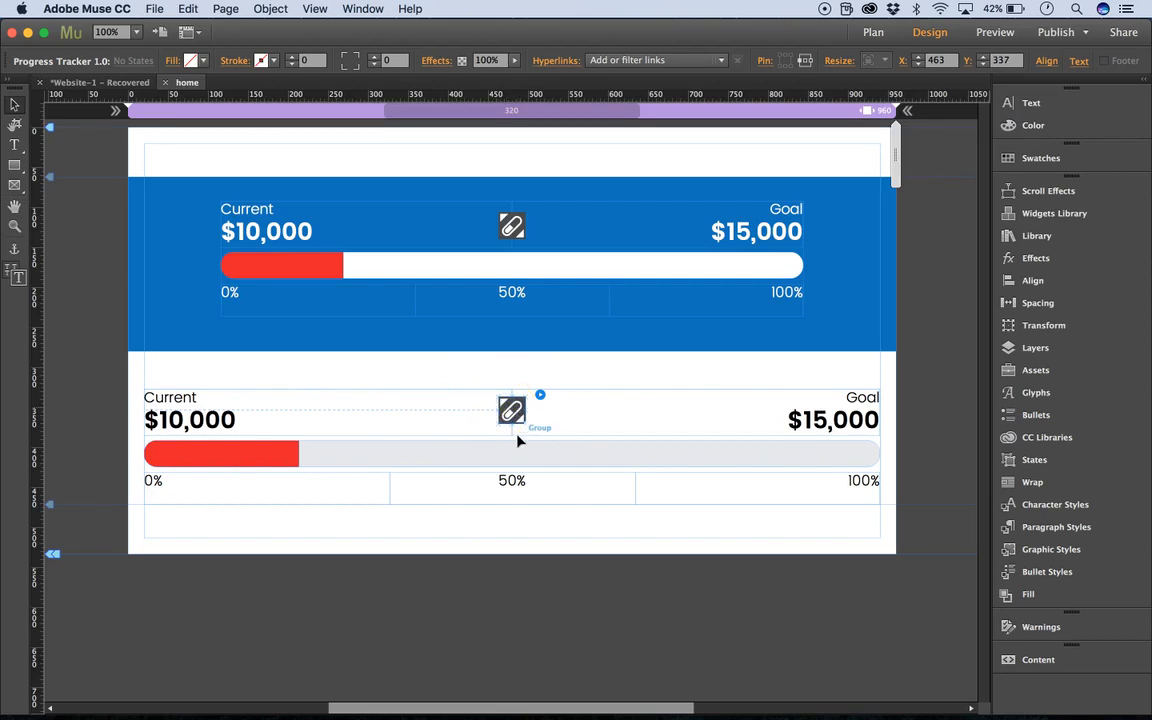
Preview the page in the browser, check both trackers at a narrower and wider window width, and close the preview.
{"action": "key", "text": "super+shift+e"}
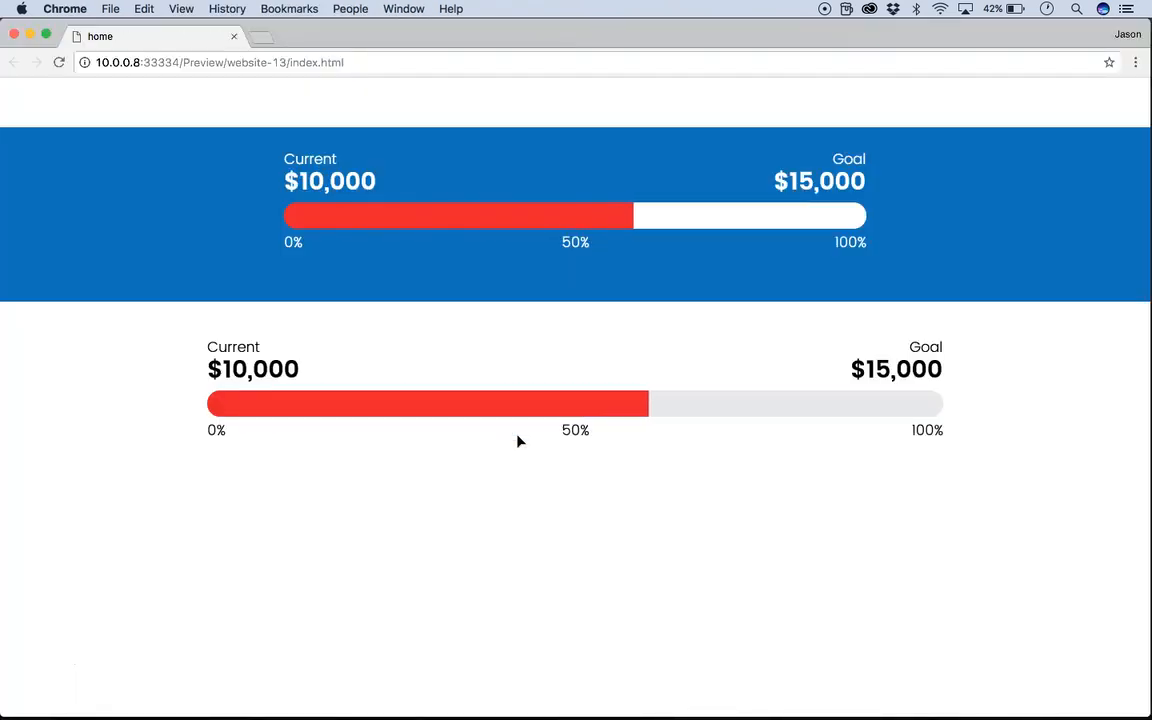
{"action": "left_click_drag", "start_coordinate": [1148, 250], "coordinate": [929, 215]}
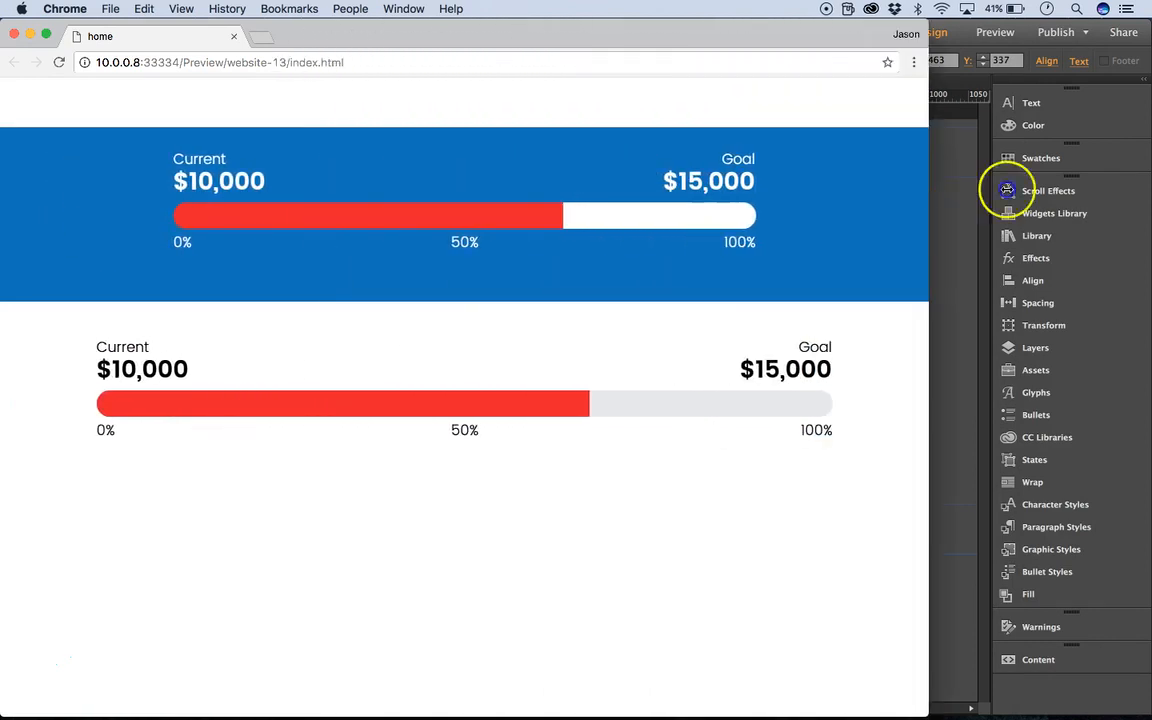
{"action": "left_click_drag", "start_coordinate": [1007, 190], "coordinate": [1134, 193]}
{"action": "left_click", "coordinate": [233, 37]}
{"action": "left_click", "coordinate": [404, 411]}
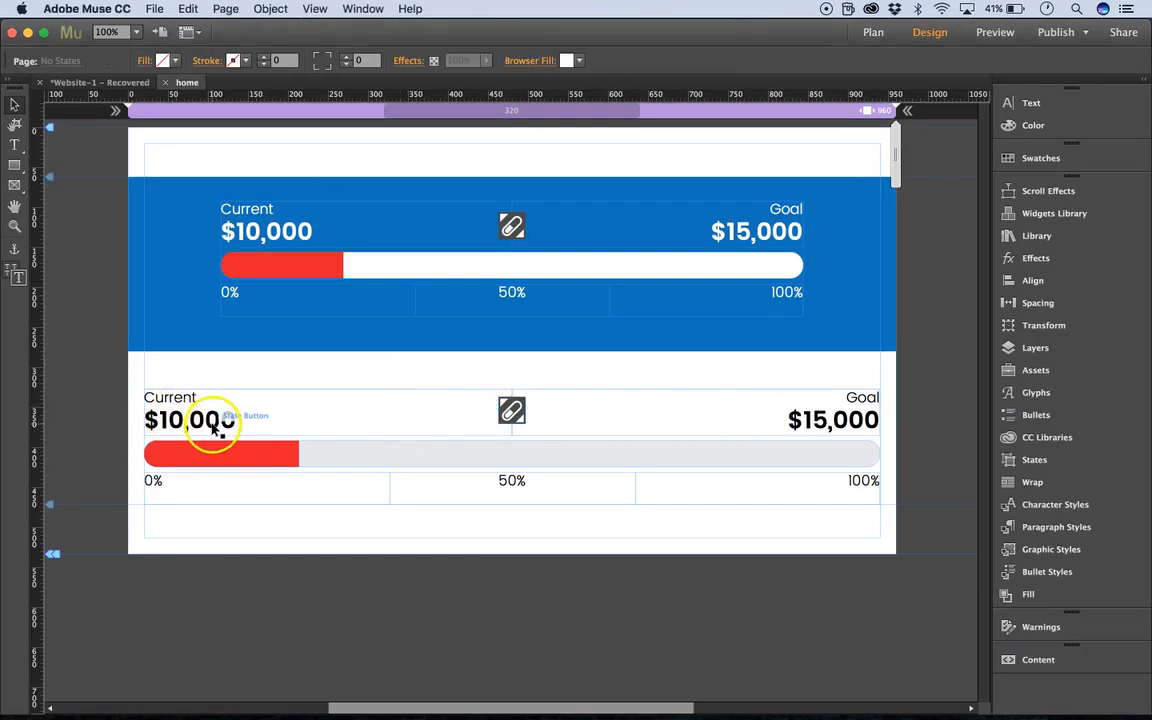
Move the lower tracker down to Y 389 and add a text frame above it reading "Boxes of Food Collected".
{"action": "left_click", "coordinate": [224, 391]}
{"action": "left_click_drag", "start_coordinate": [51, 391], "coordinate": [51, 440]}
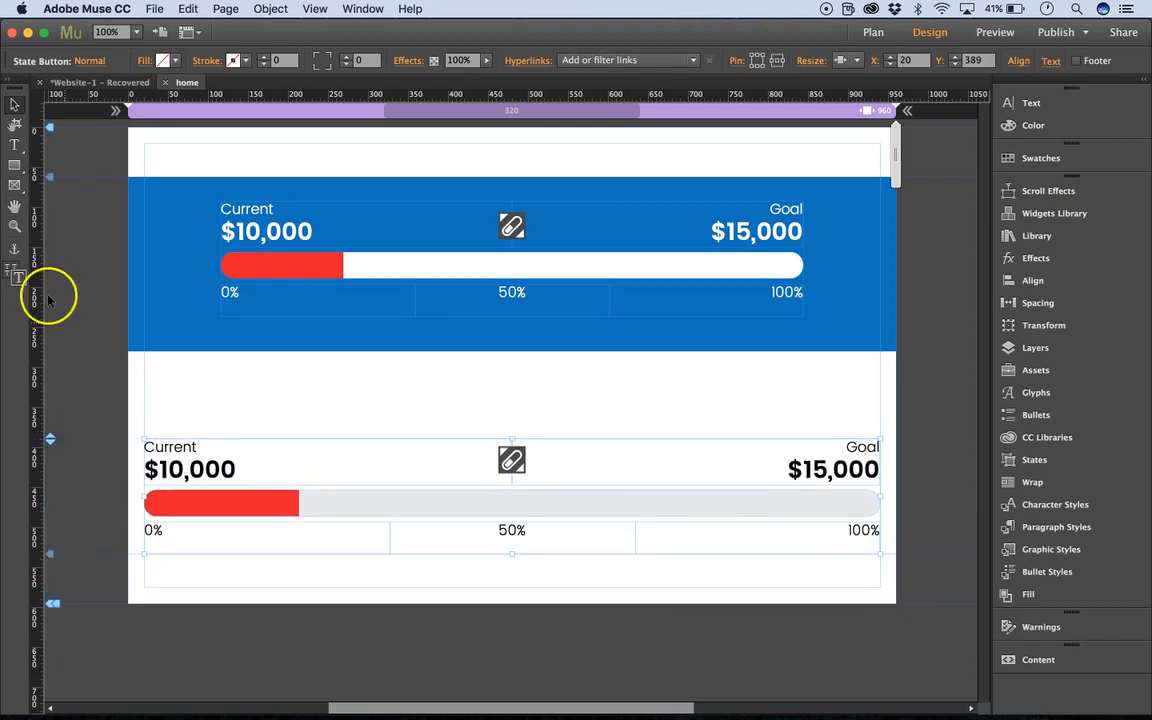
{"action": "left_click", "coordinate": [14, 145]}
{"action": "left_click_drag", "start_coordinate": [260, 382], "coordinate": [771, 428]}
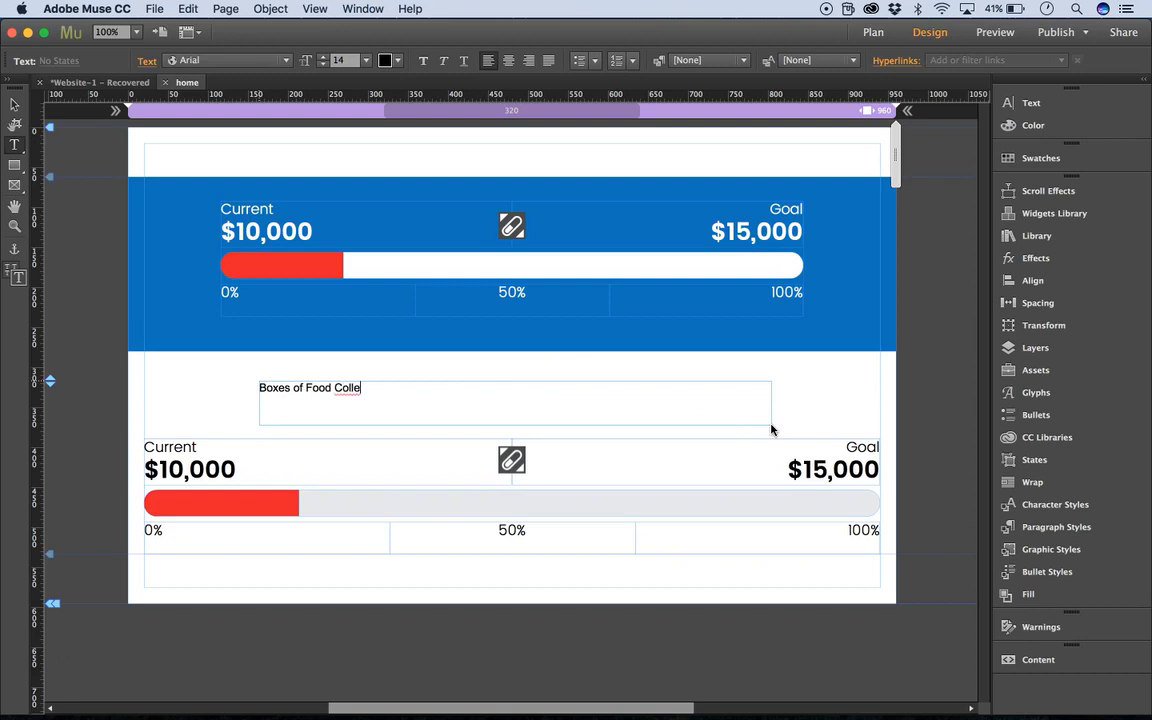
{"action": "type", "text": "Boxes of Food Collected"}
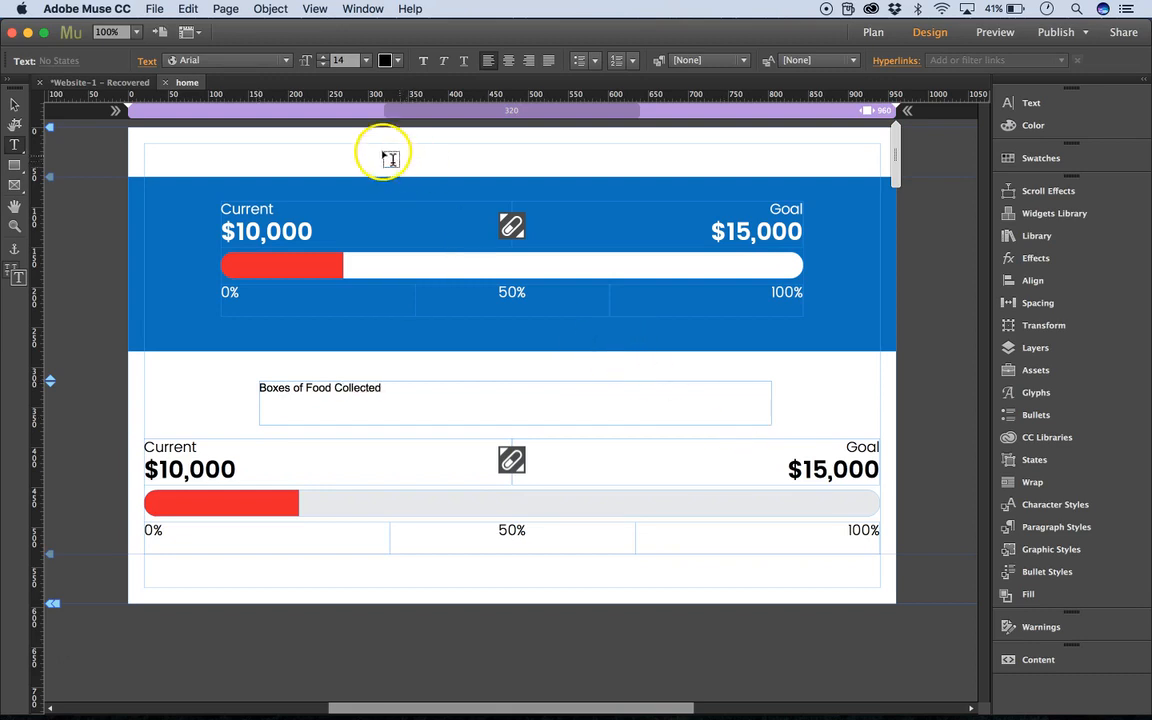
Centre the "Boxes of Food Collected" heading at size 48 and reposition its frame to X 160, Y 314.
{"action": "left_click", "coordinate": [15, 104]}
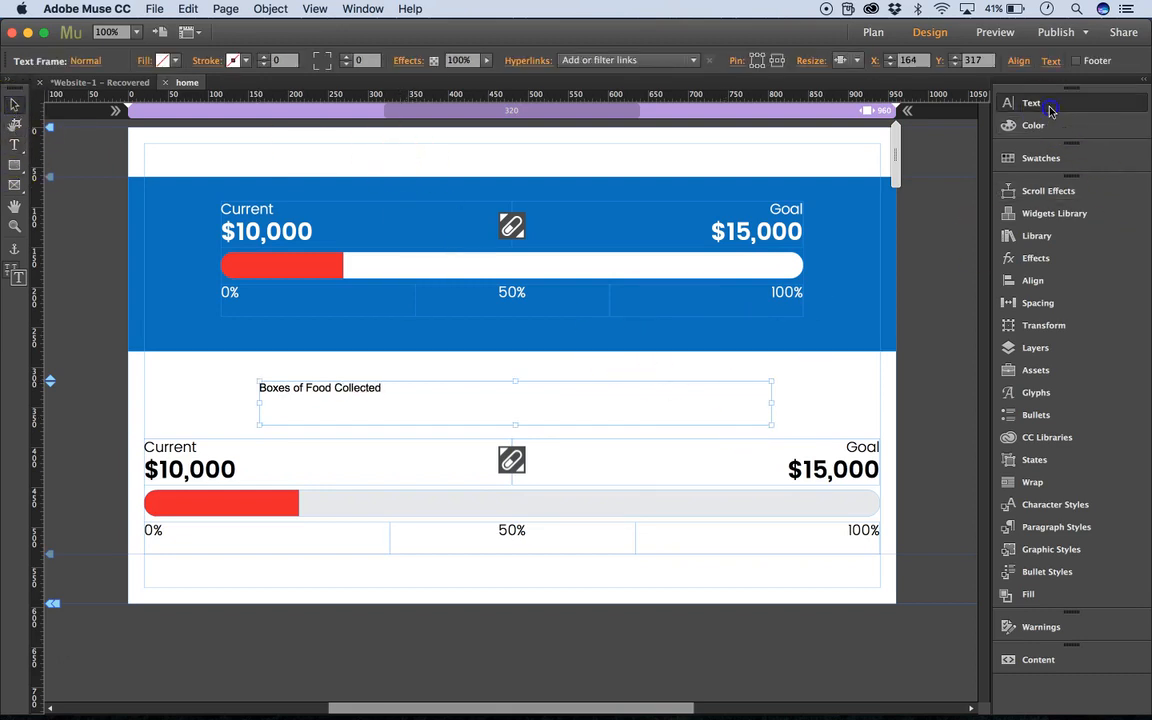
{"action": "left_click", "coordinate": [1088, 105]}
{"action": "left_click", "coordinate": [851, 170]}
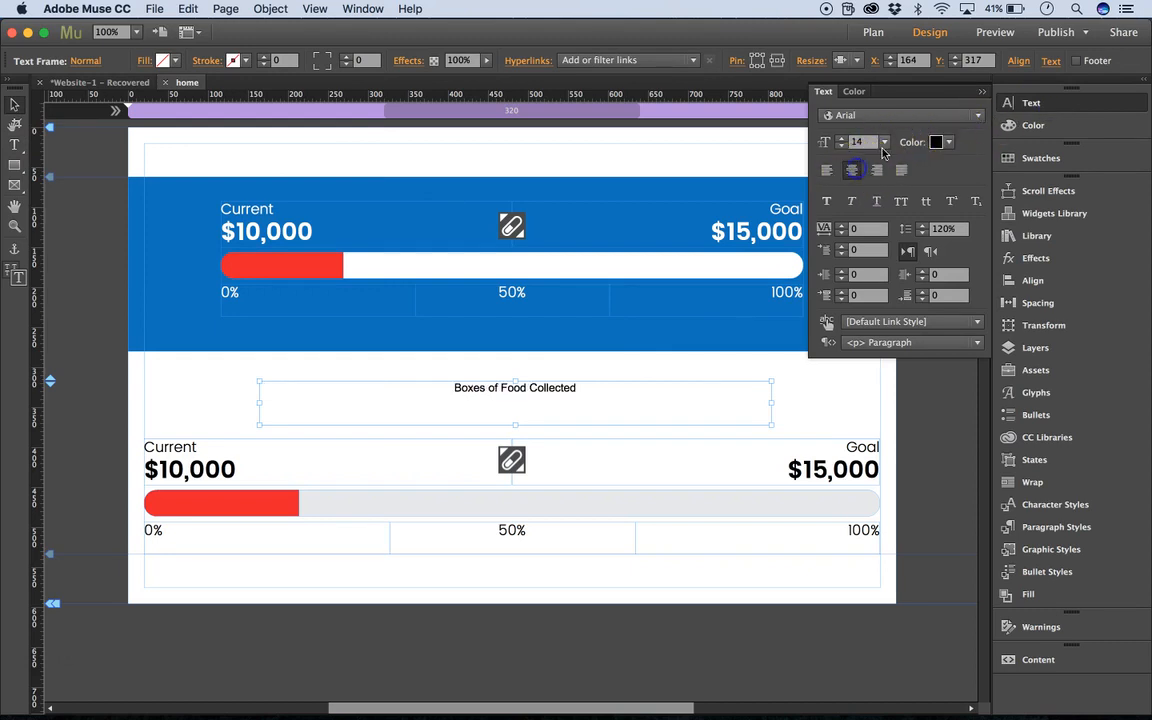
{"action": "left_click", "coordinate": [884, 142]}
{"action": "left_click", "coordinate": [902, 353]}
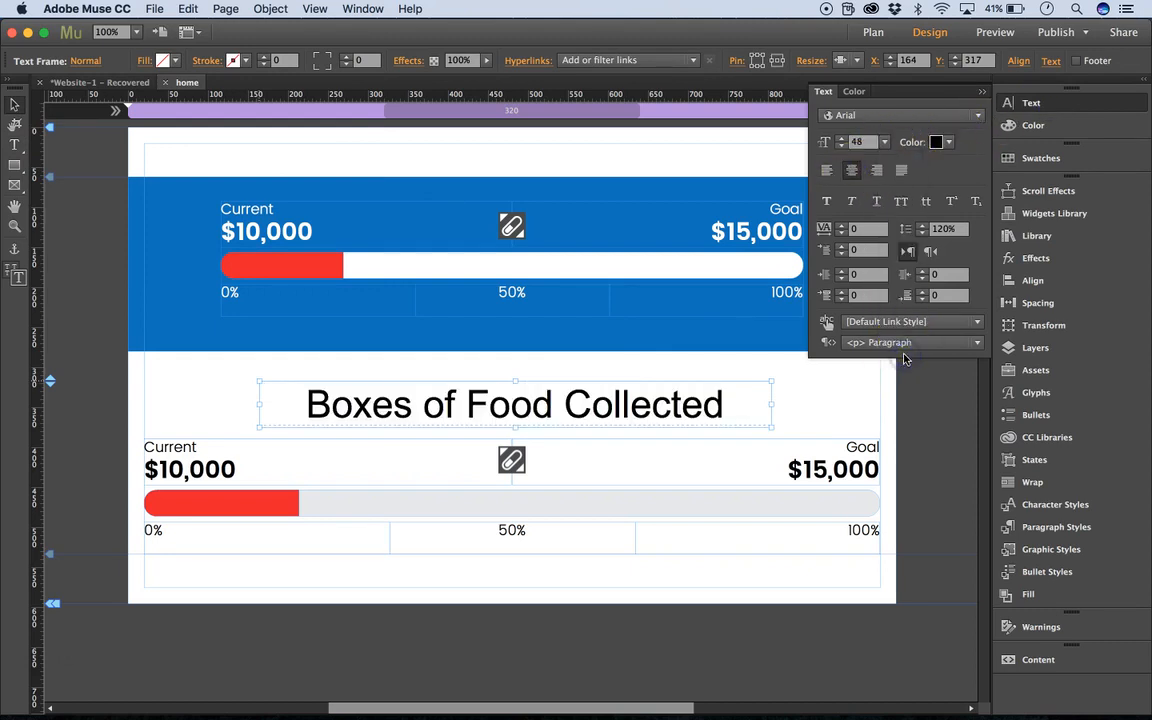
{"action": "left_click", "coordinate": [949, 142]}
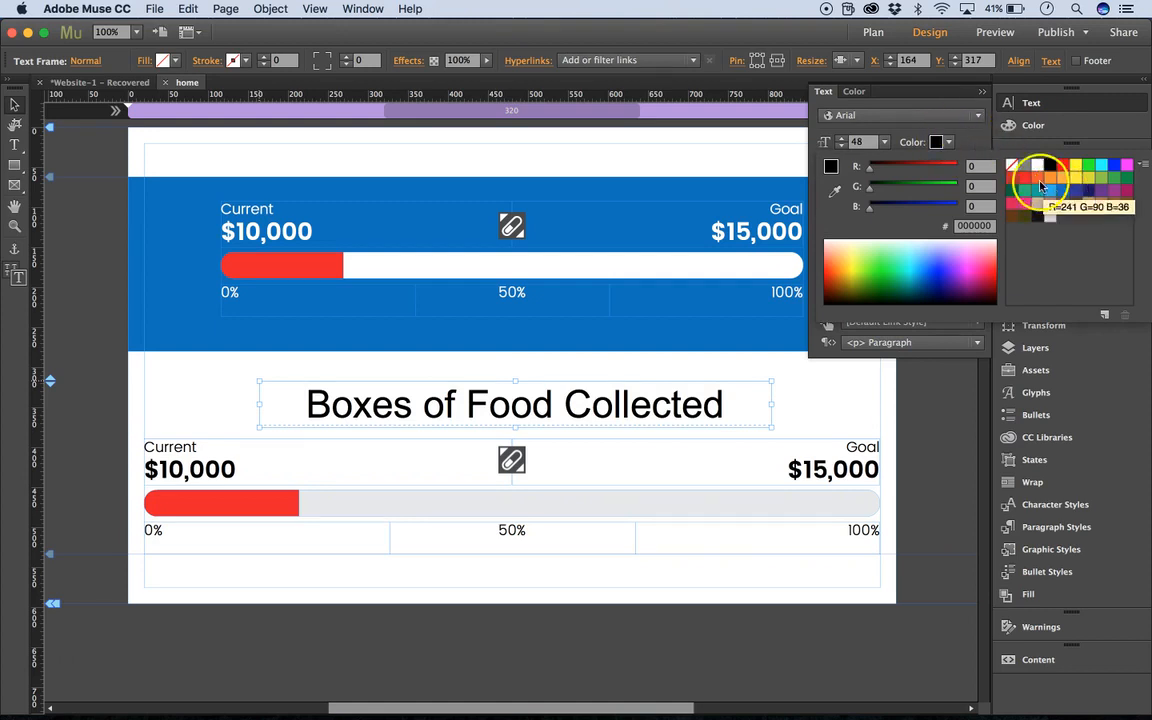
{"action": "left_click", "coordinate": [978, 138]}
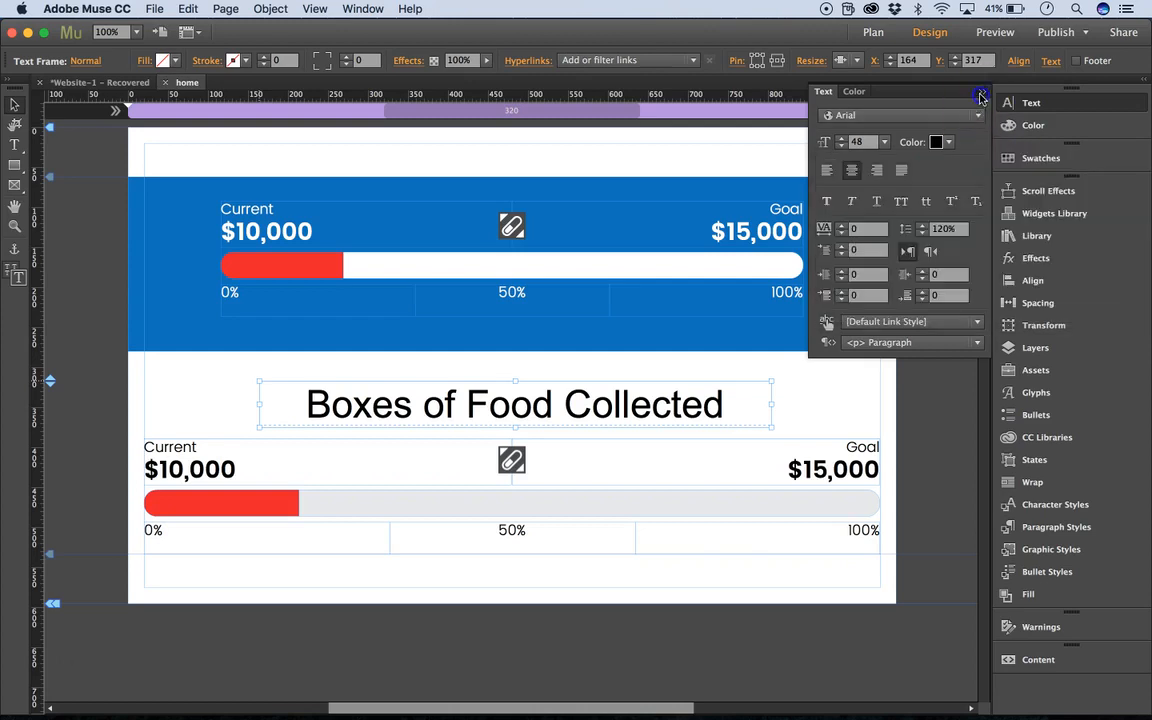
{"action": "left_click", "coordinate": [980, 96]}
{"action": "left_click_drag", "start_coordinate": [663, 410], "coordinate": [660, 407]}
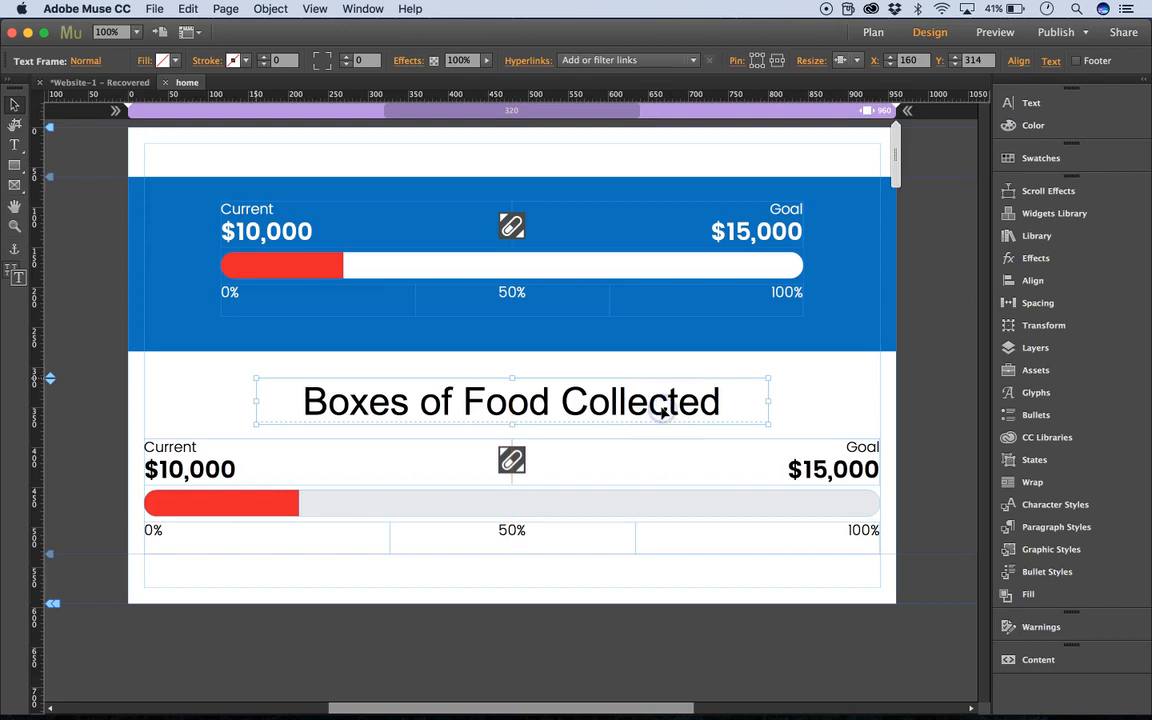
{"action": "left_click", "coordinate": [812, 388]}
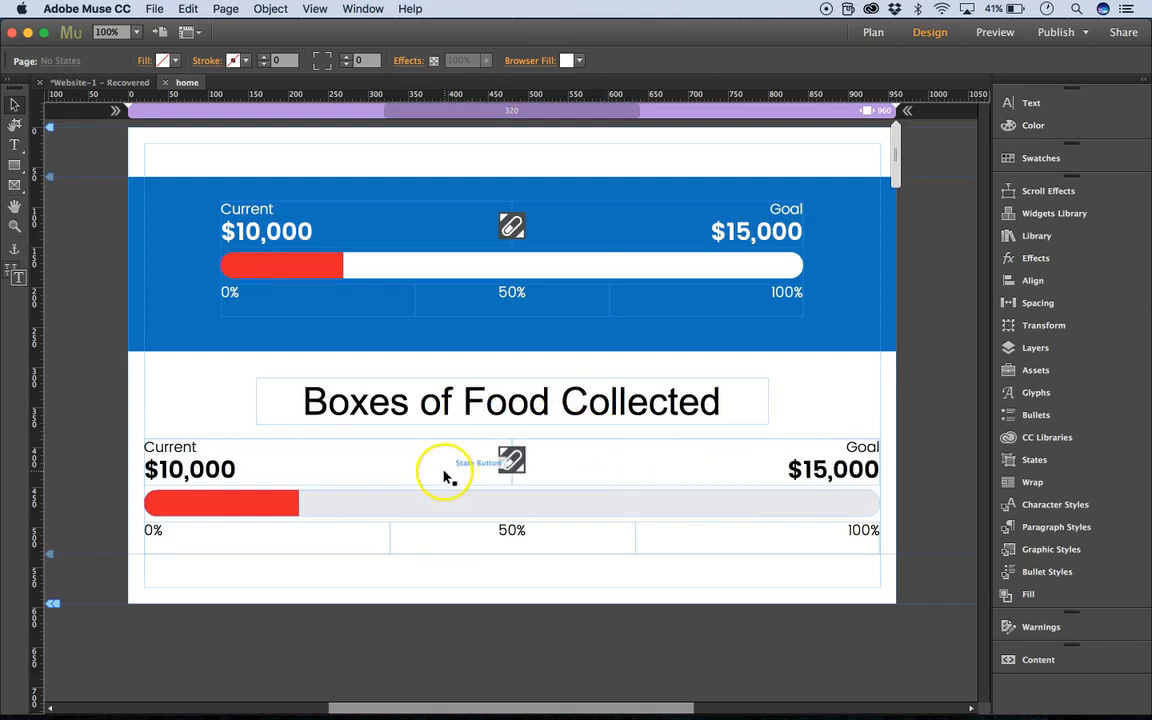
Replace the lower tracker's Current label with "Boxes Collected".
{"action": "left_click", "coordinate": [174, 447]}
{"action": "left_click", "coordinate": [175, 447]}
{"action": "double_click", "coordinate": [179, 448]}
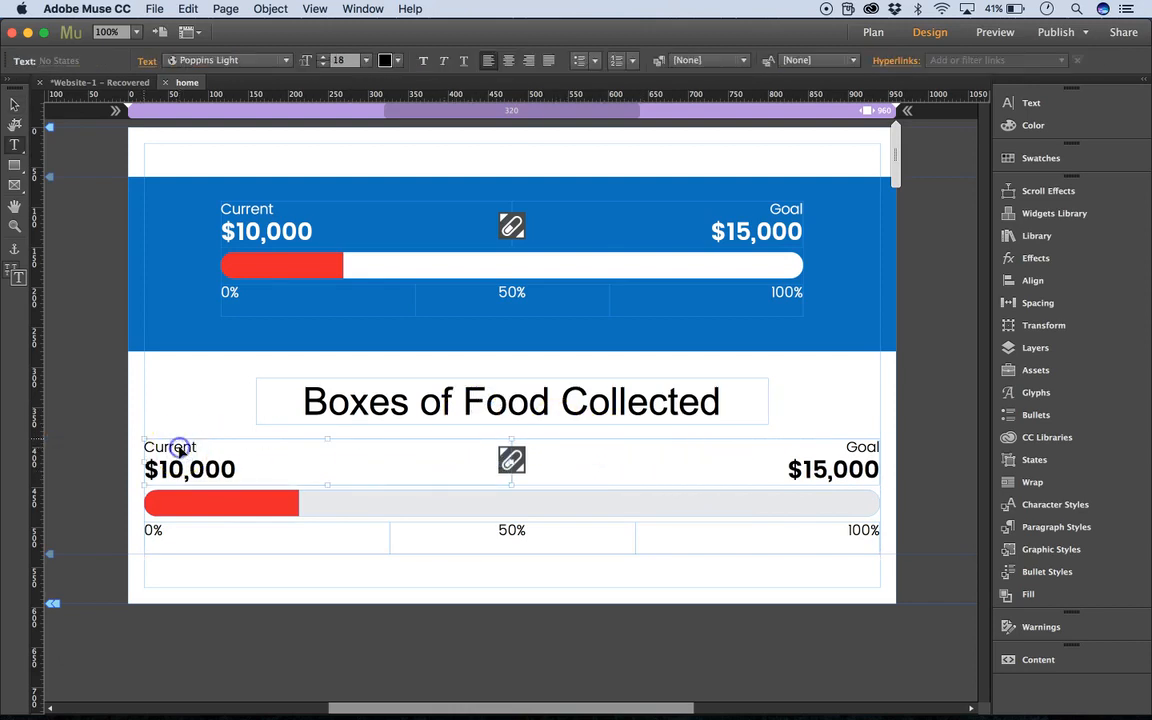
{"action": "double_click", "coordinate": [179, 447]}
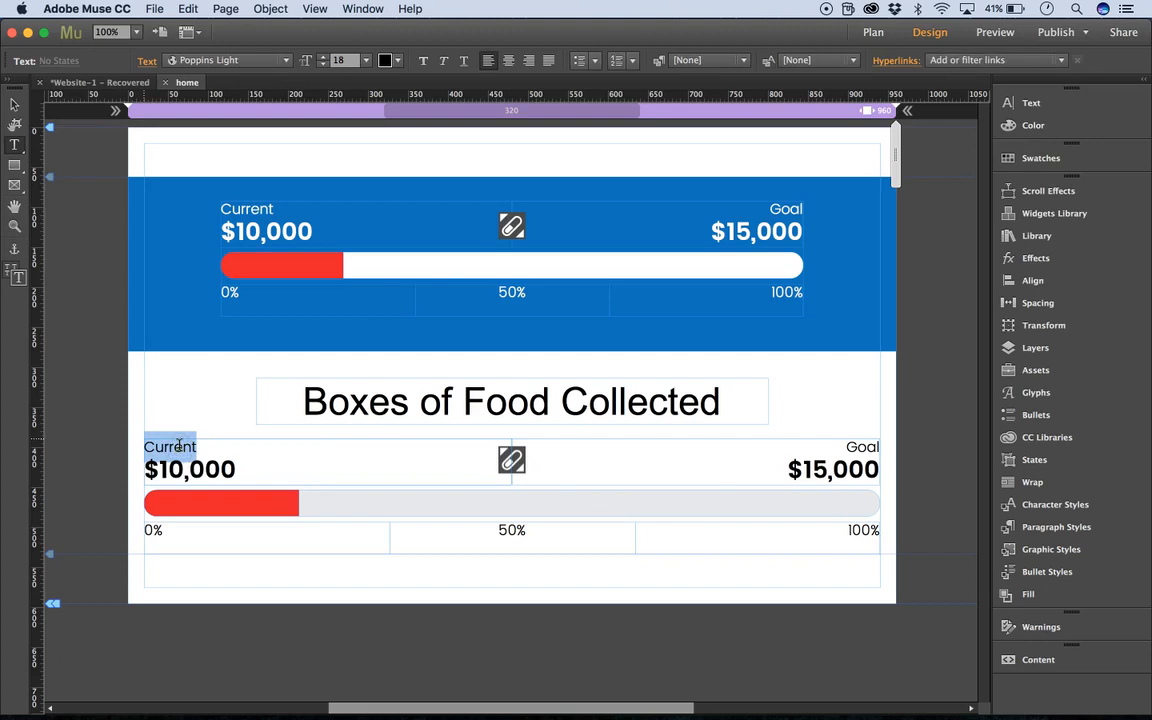
{"action": "type", "text": "Bu"}
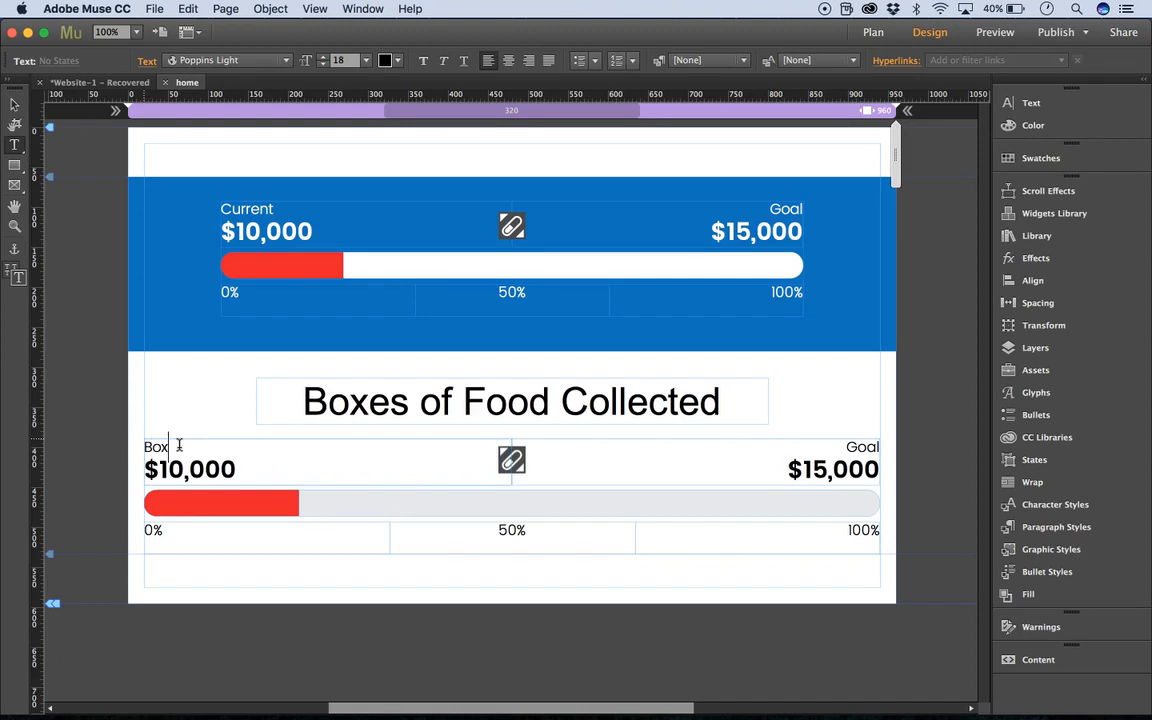
{"action": "type", "text": "xes Collected"}
Change the lower tracker's Goal label to "Goal Amount" and leave text editing.
{"action": "double_click", "coordinate": [863, 447]}
{"action": "left_click", "coordinate": [866, 447]}
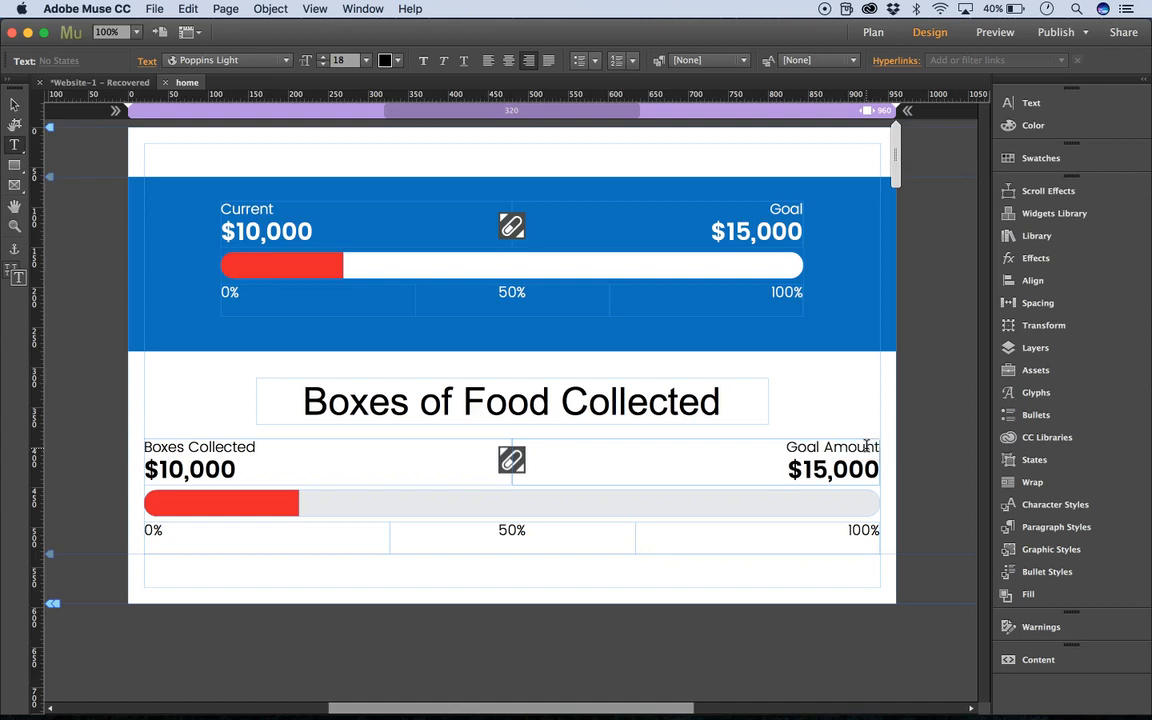
{"action": "left_click", "coordinate": [14, 106]}
Set the lower tracker's collected amount to 50 and its goal amount to 500.
{"action": "double_click", "coordinate": [160, 469]}
{"action": "left_click", "coordinate": [168, 468]}
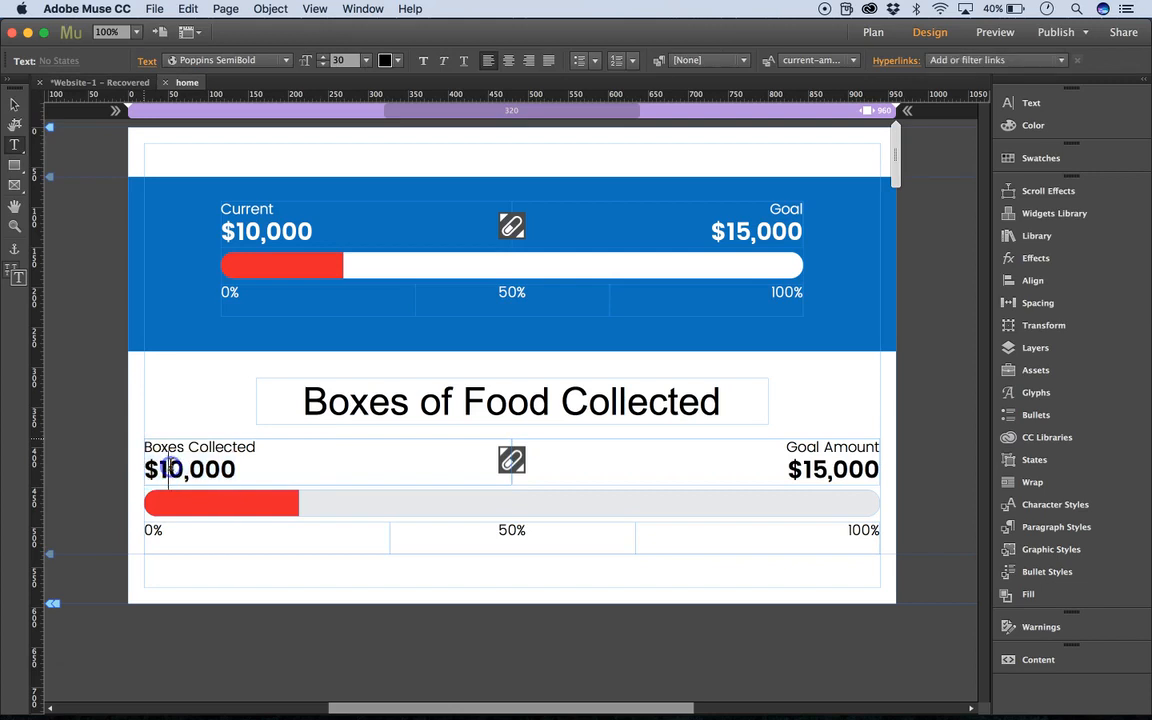
{"action": "left_click_drag", "start_coordinate": [168, 468], "coordinate": [221, 470]}
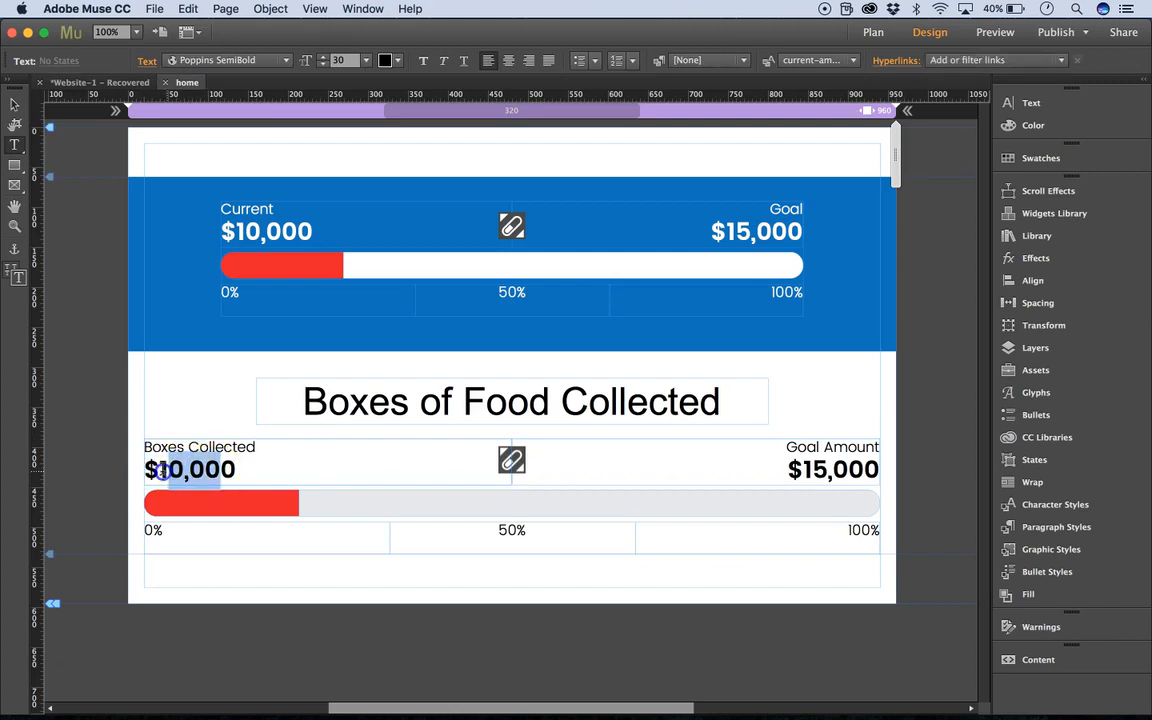
{"action": "type", "text": "0"}
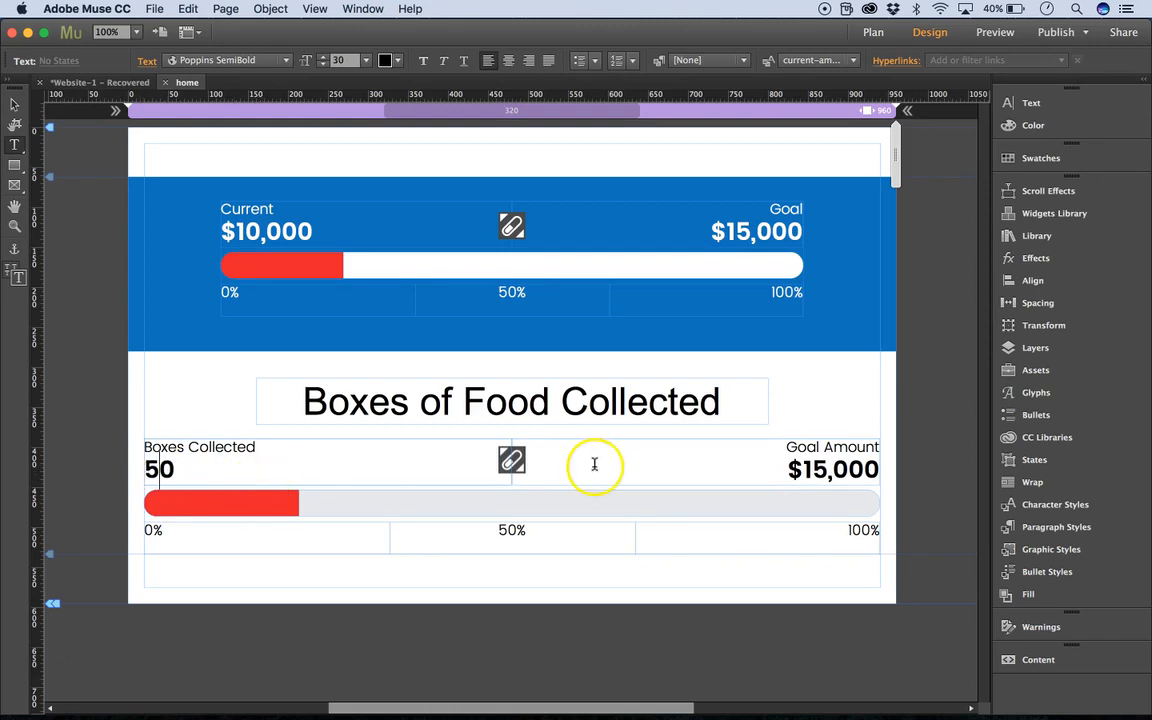
{"action": "left_click", "coordinate": [849, 469]}
{"action": "left_click_drag", "start_coordinate": [849, 468], "coordinate": [812, 470]}
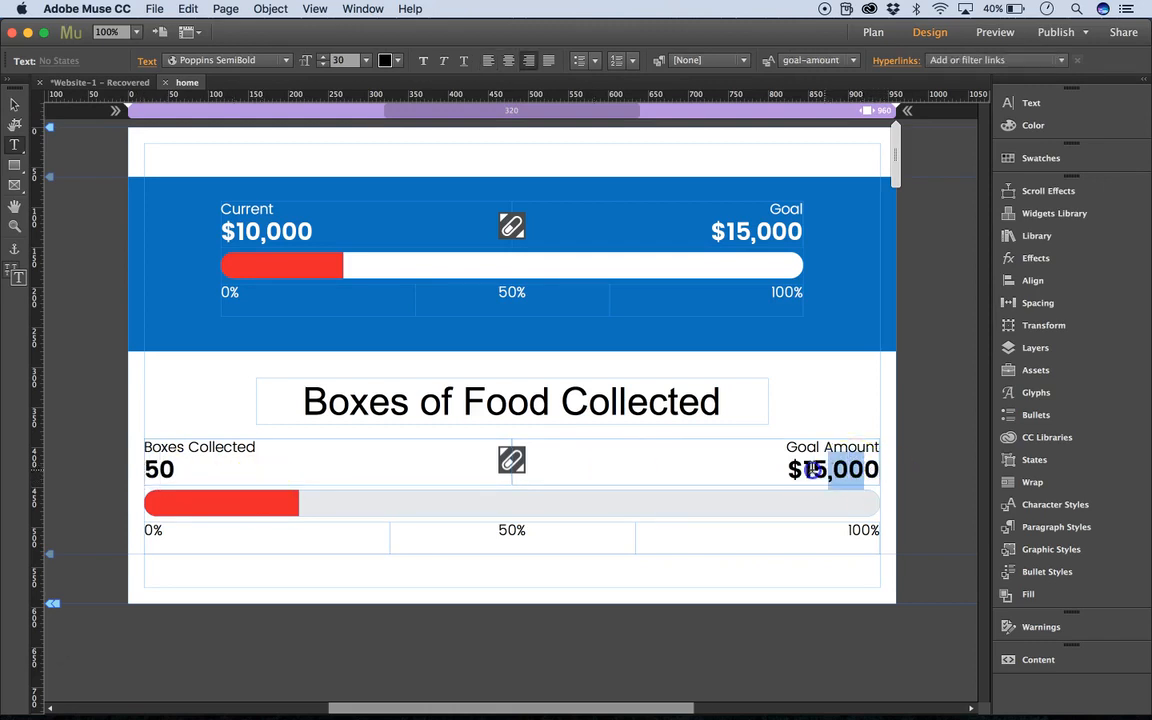
{"action": "type", "text": "00"}
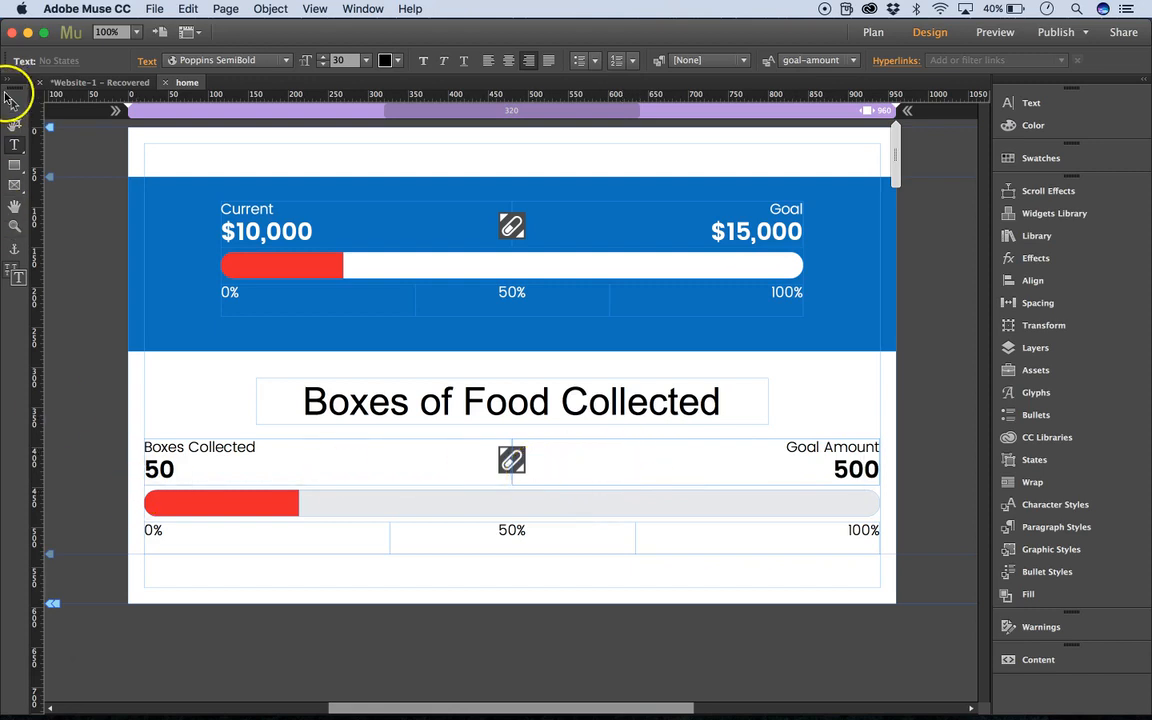
Delete the 0%, 50% and 100% labels beneath the lower tracker's bar.
{"action": "left_click", "coordinate": [13, 103]}
{"action": "left_click", "coordinate": [265, 500]}
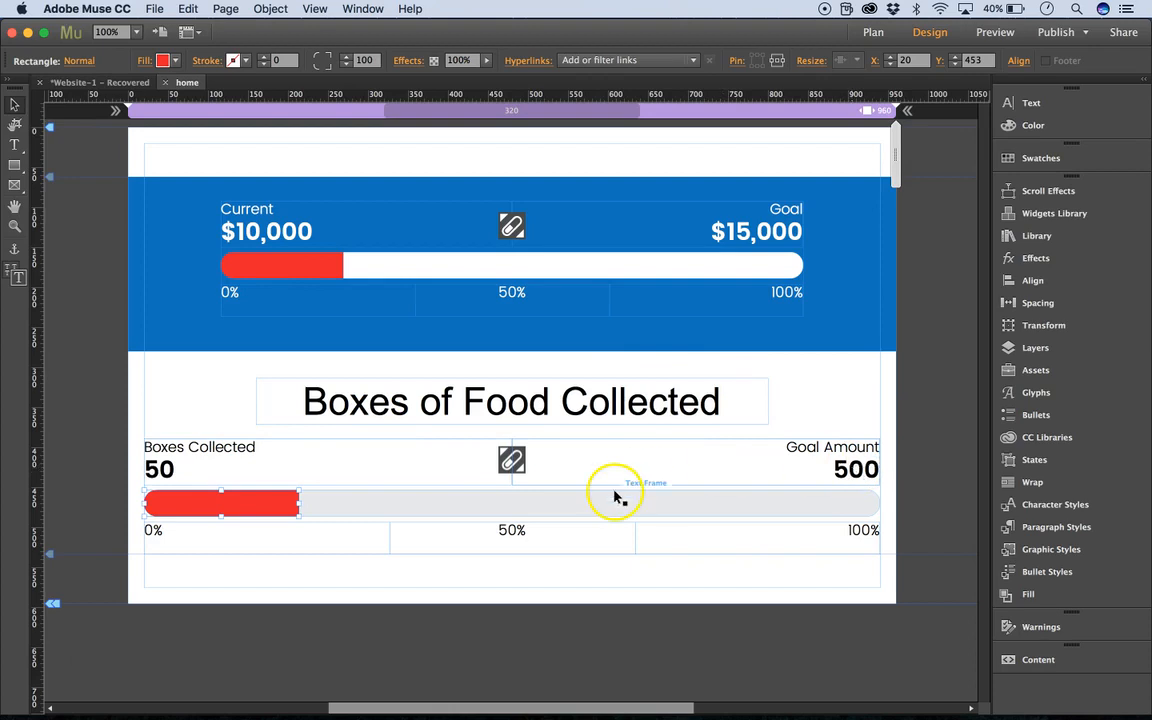
{"action": "left_click", "coordinate": [168, 535]}
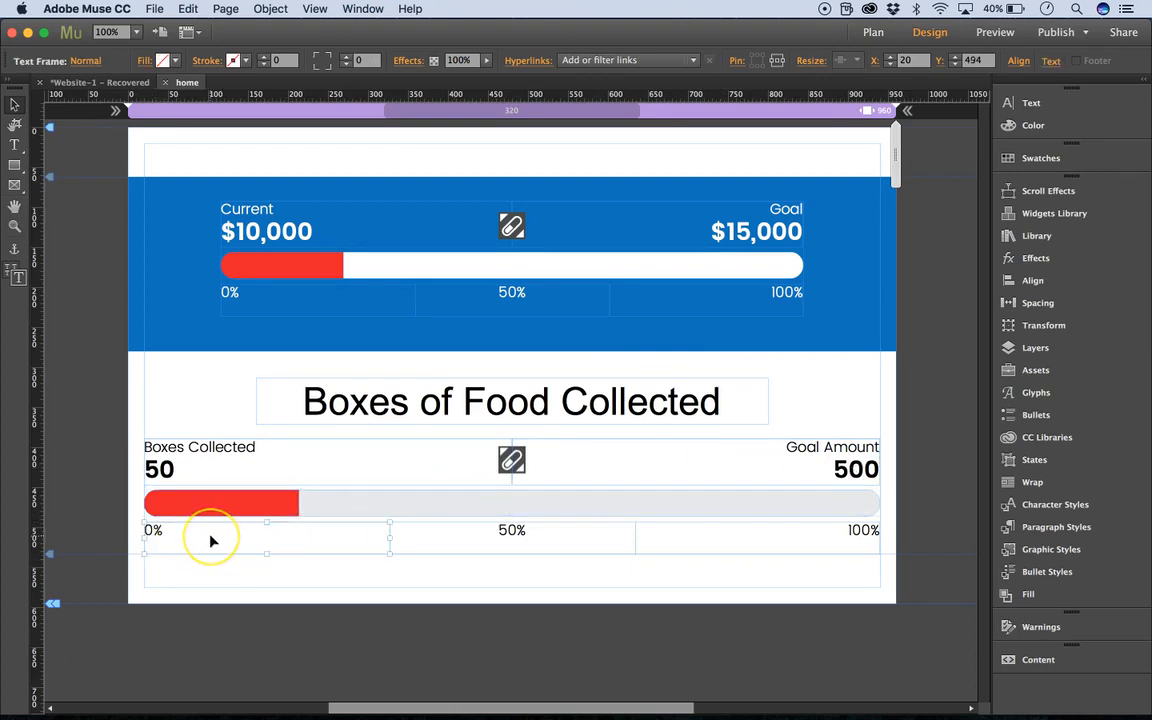
{"action": "key", "text": "Delete"}
{"action": "left_click", "coordinate": [504, 527]}
{"action": "left_click", "coordinate": [556, 533]}
{"action": "key", "text": "Delete"}
{"action": "left_click", "coordinate": [689, 527]}
{"action": "left_click", "coordinate": [700, 536]}
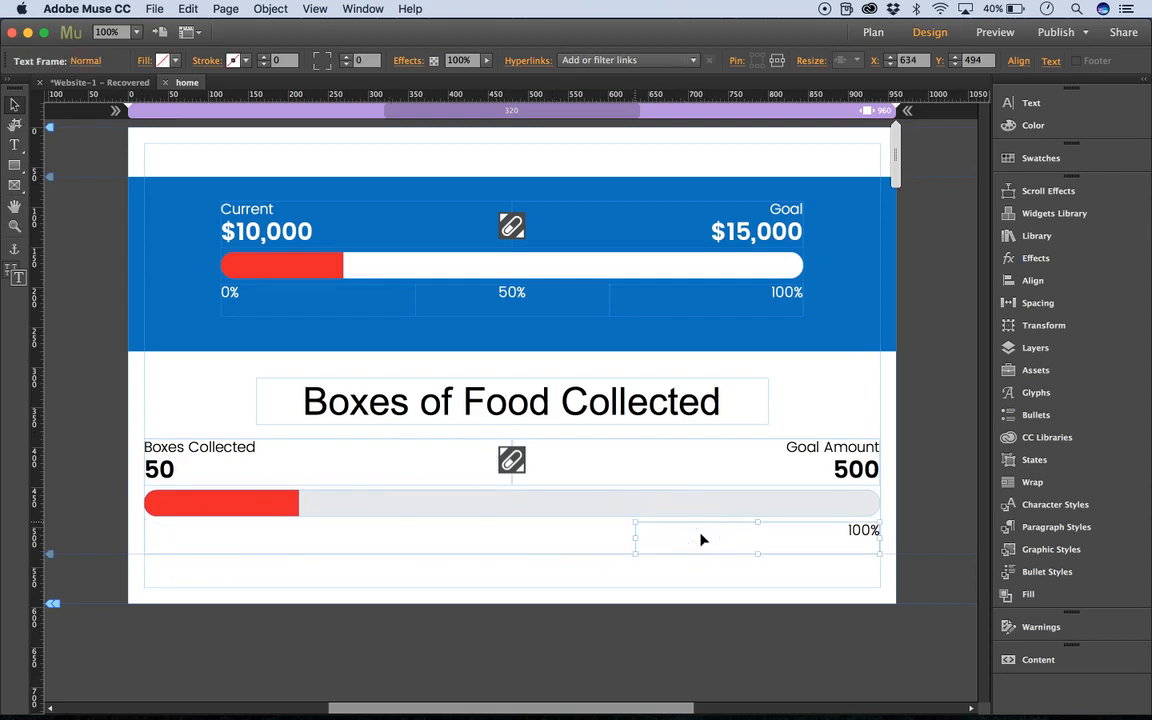
{"action": "key", "text": "Delete"}
Shorten the lower tracker's container to about 114 px high so it ends just below the bar.
{"action": "left_click", "coordinate": [663, 537]}
{"action": "left_click", "coordinate": [520, 553]}
{"action": "left_click_drag", "start_coordinate": [512, 554], "coordinate": [510, 530]}
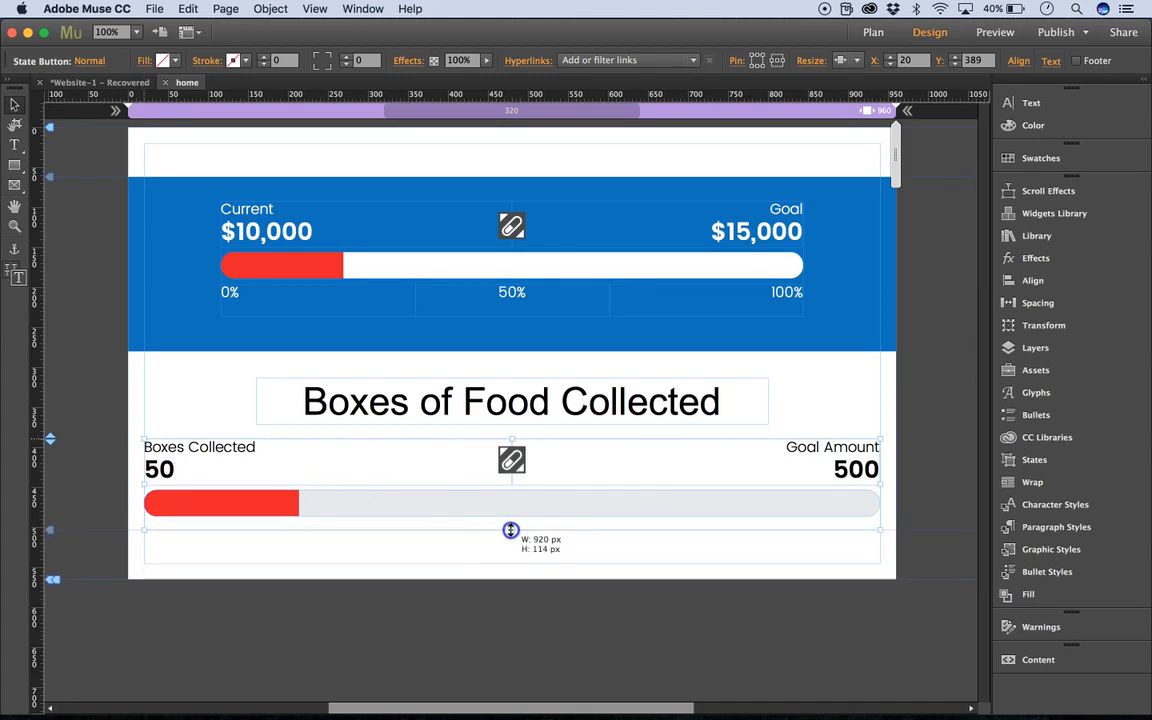
{"action": "left_click", "coordinate": [874, 432]}
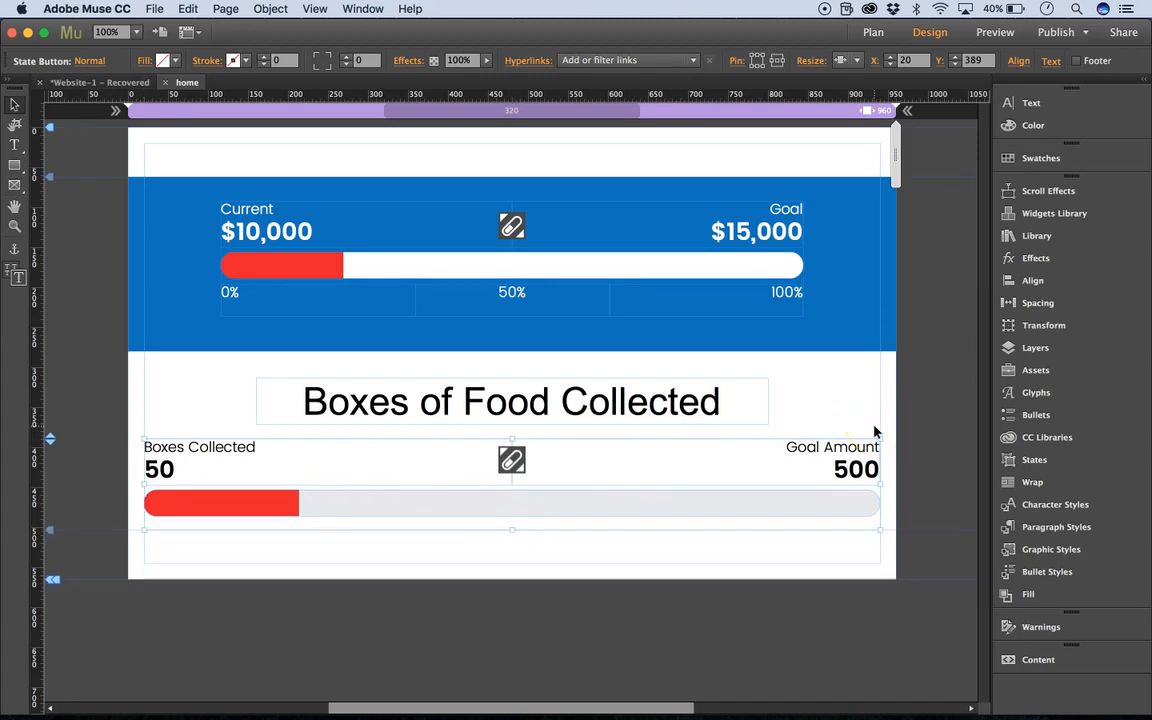
{"action": "left_click", "coordinate": [746, 408]}
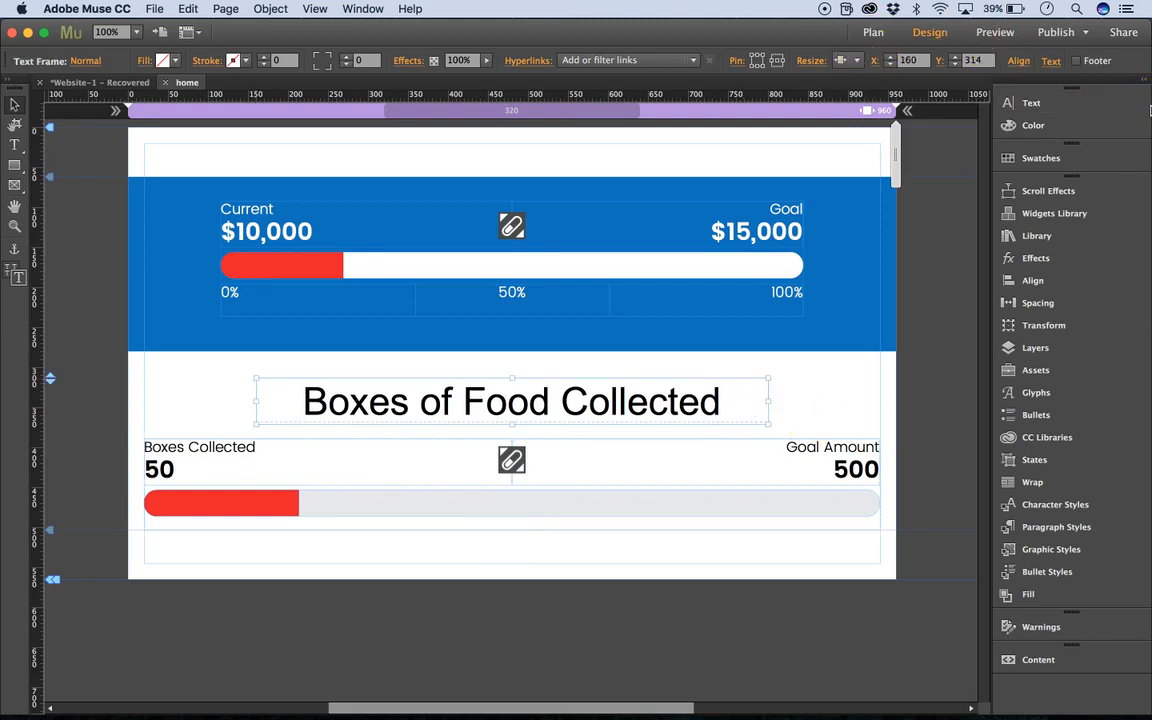
Preview the page in Chrome, check both trackers at narrow and wide window widths, and close the preview.
{"action": "key", "text": "super+shift+e"}
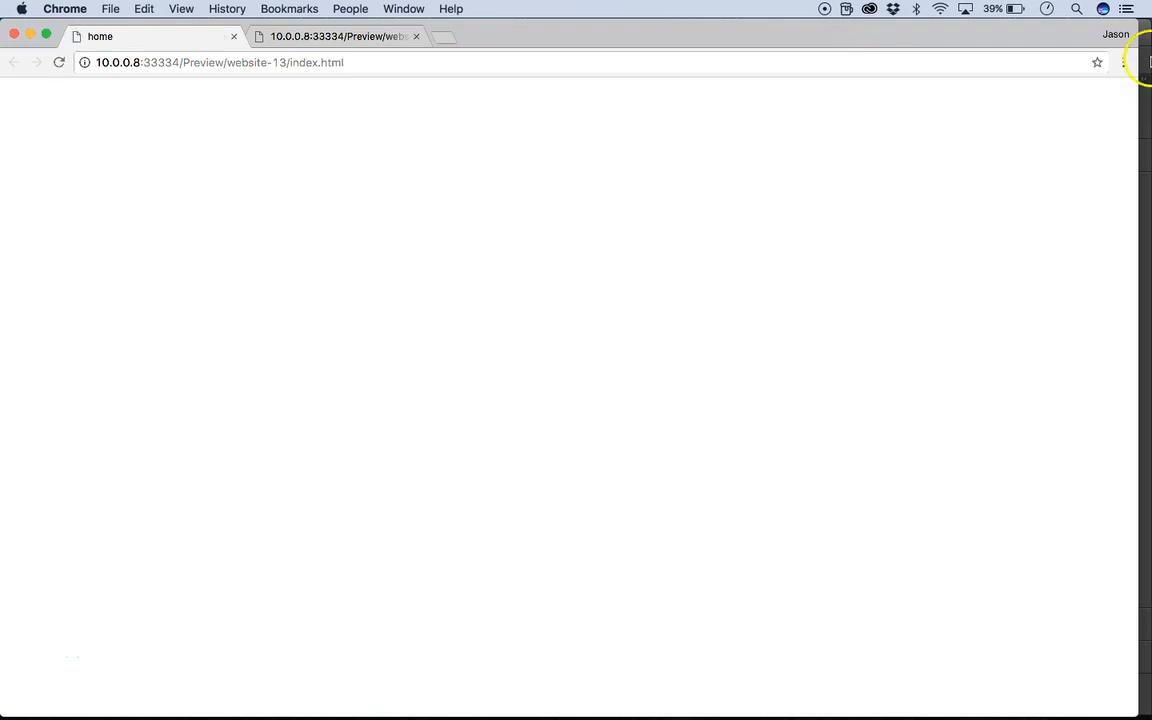
{"action": "left_click_drag", "start_coordinate": [1138, 245], "coordinate": [707, 283]}
{"action": "left_click_drag", "start_coordinate": [501, 291], "coordinate": [1148, 286]}
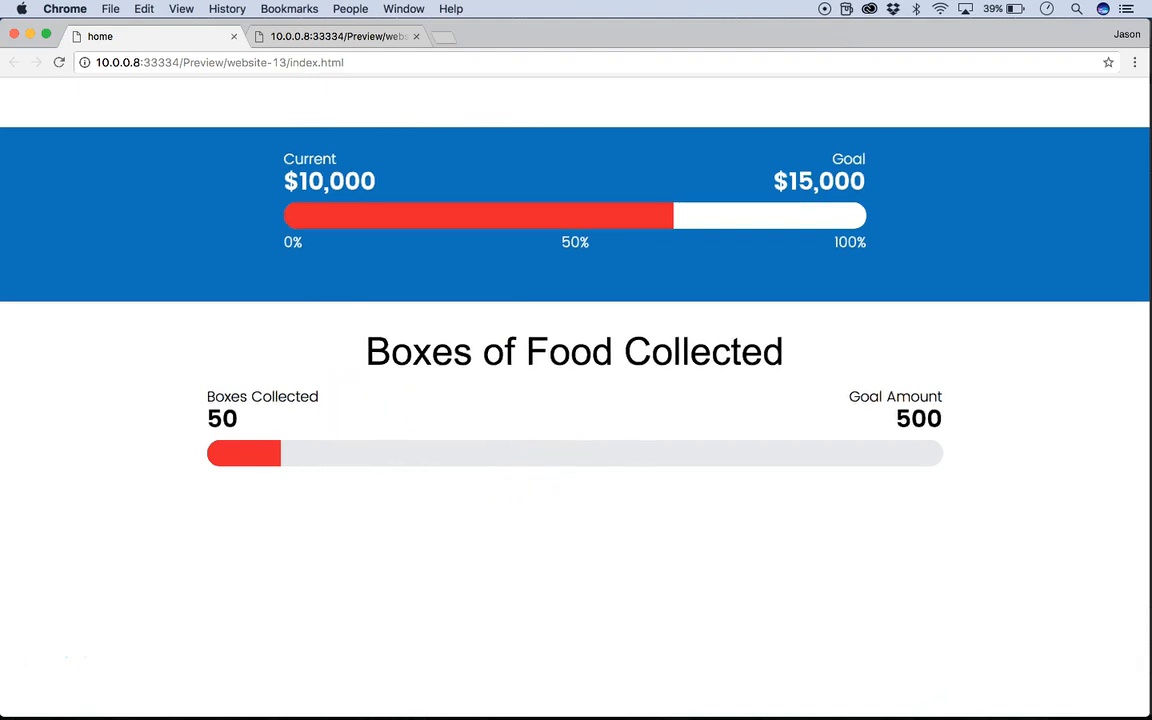
{"action": "left_click", "coordinate": [13, 37]}
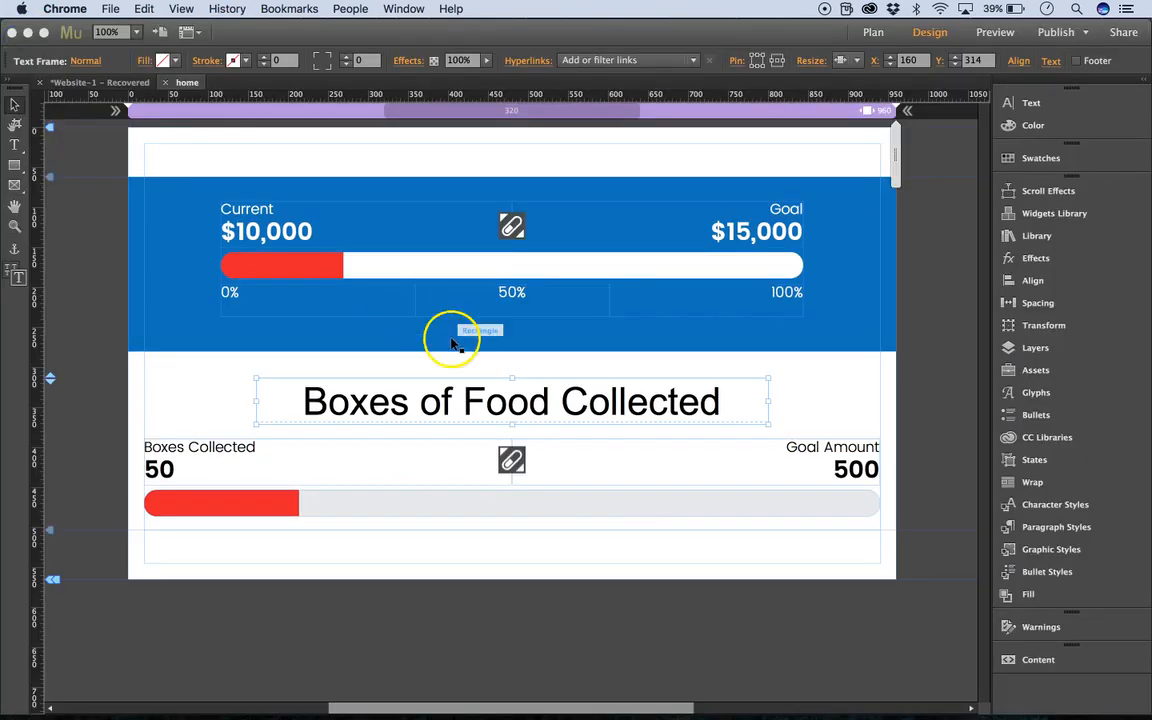
Extend the page's bottom edge below the lower tracker and publish the Progress Tracker Demo site to Business Catalyst.
{"action": "left_click_drag", "start_coordinate": [52, 579], "coordinate": [45, 651]}
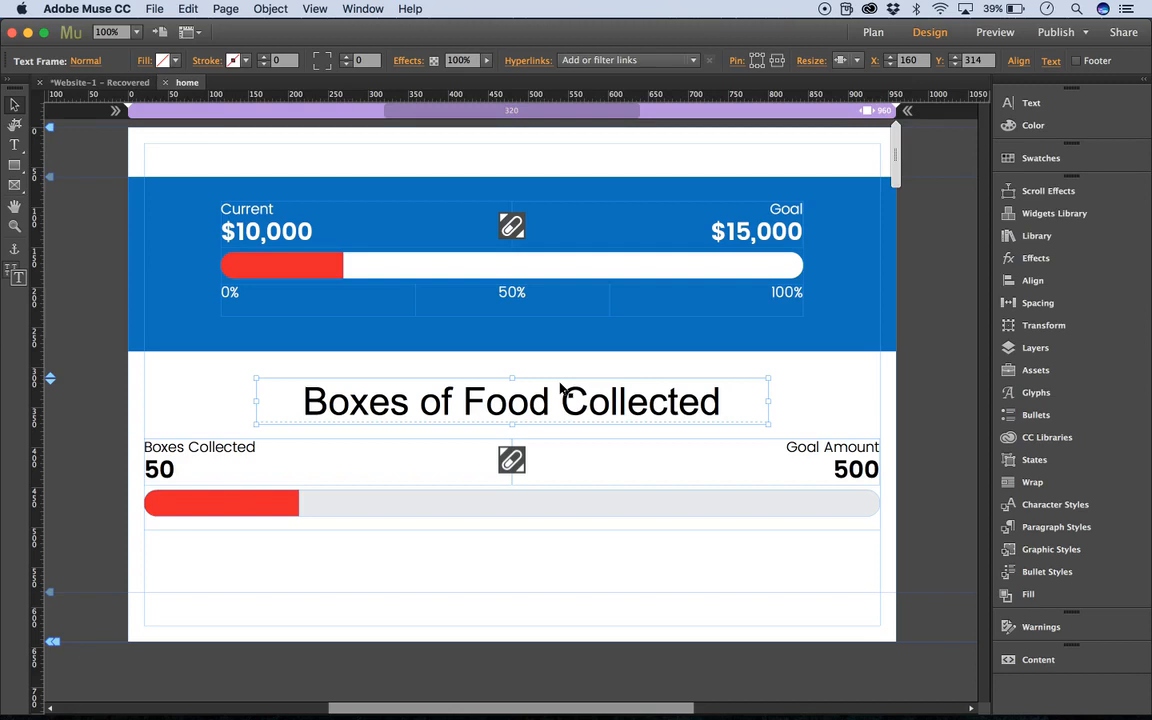
{"action": "left_click", "coordinate": [1055, 32]}
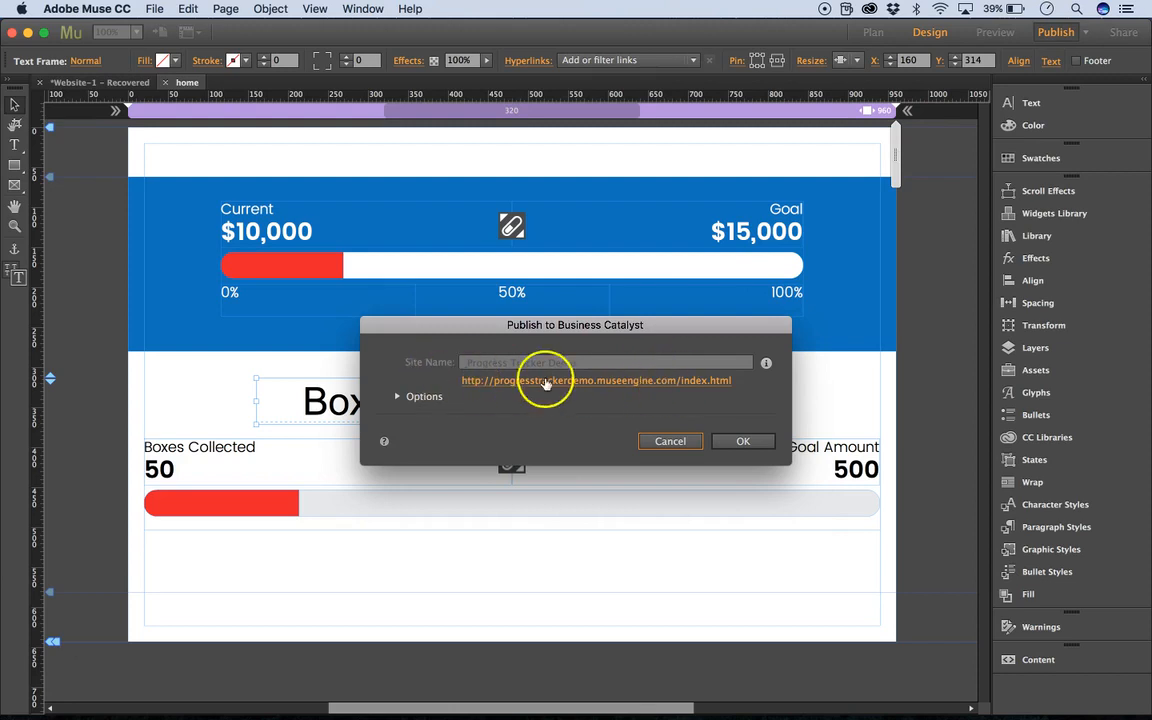
{"action": "left_click", "coordinate": [743, 442]}
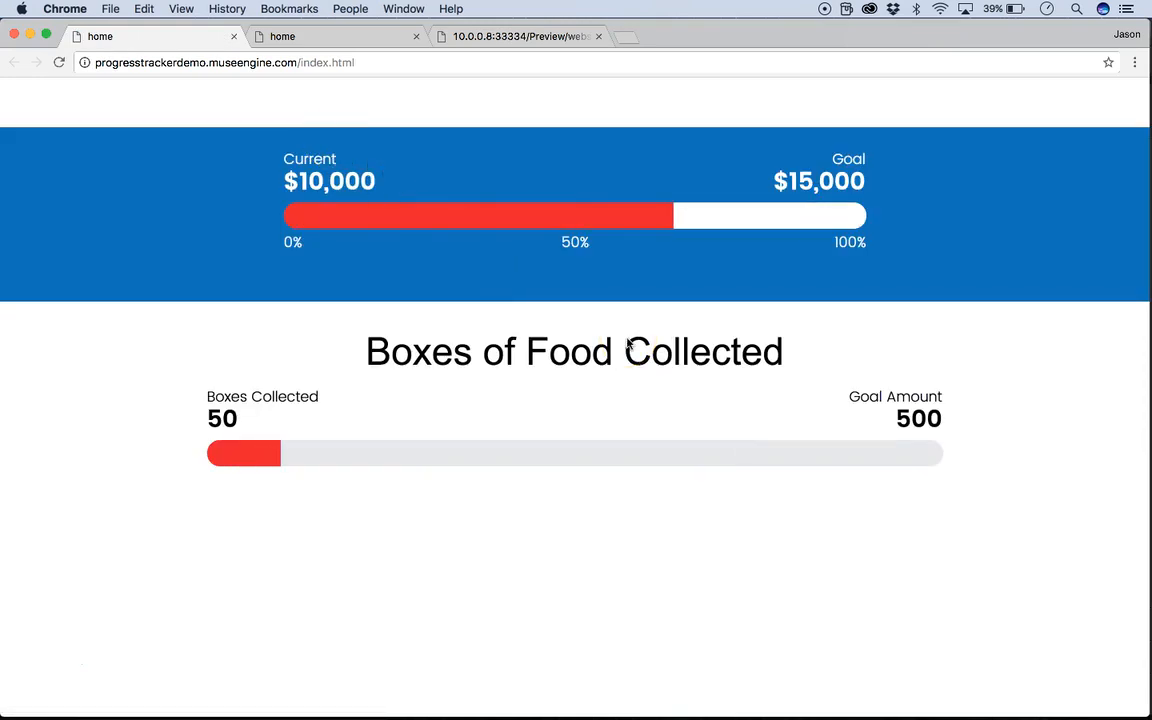
{"action": "left_click", "coordinate": [31, 37]}
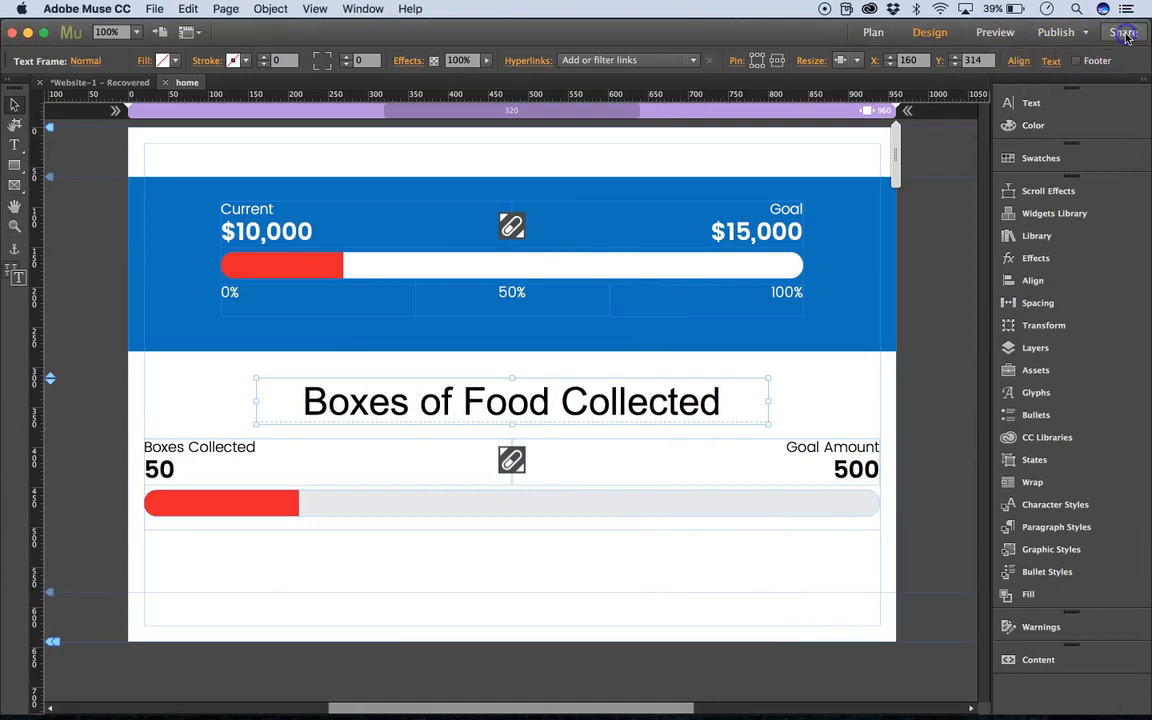
Open the published site in Adobe Muse CC In-Browser Editing in Chrome.
{"action": "left_click", "coordinate": [1125, 37]}
{"action": "left_click", "coordinate": [1028, 158]}
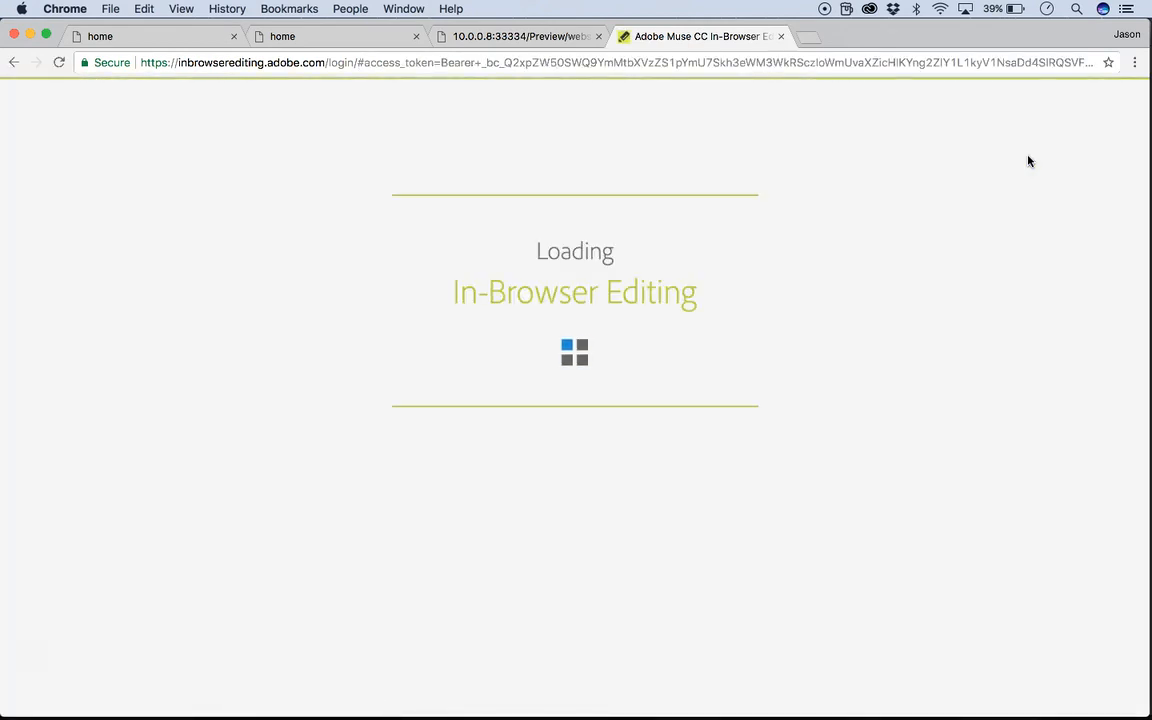
{"action": "left_click", "coordinate": [802, 199]}
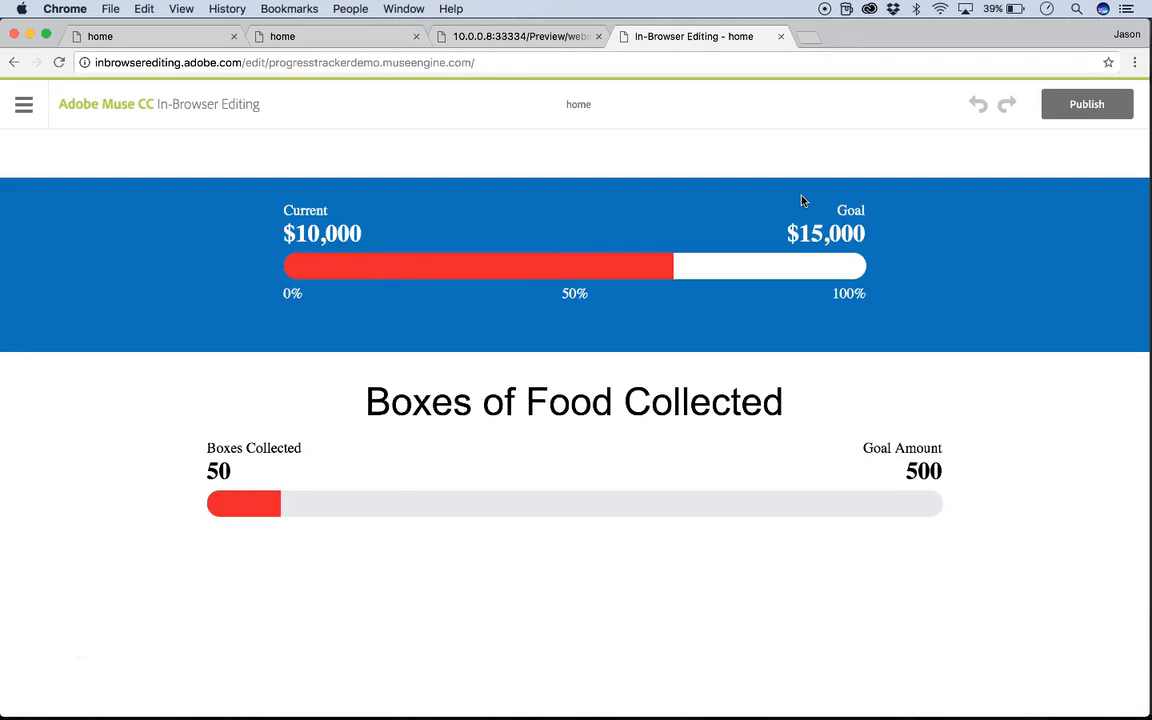
Change the upper tracker's Current amount to $11,000 and leave text editing to refresh the bar.
{"action": "left_click", "coordinate": [316, 235]}
{"action": "left_click", "coordinate": [383, 309]}
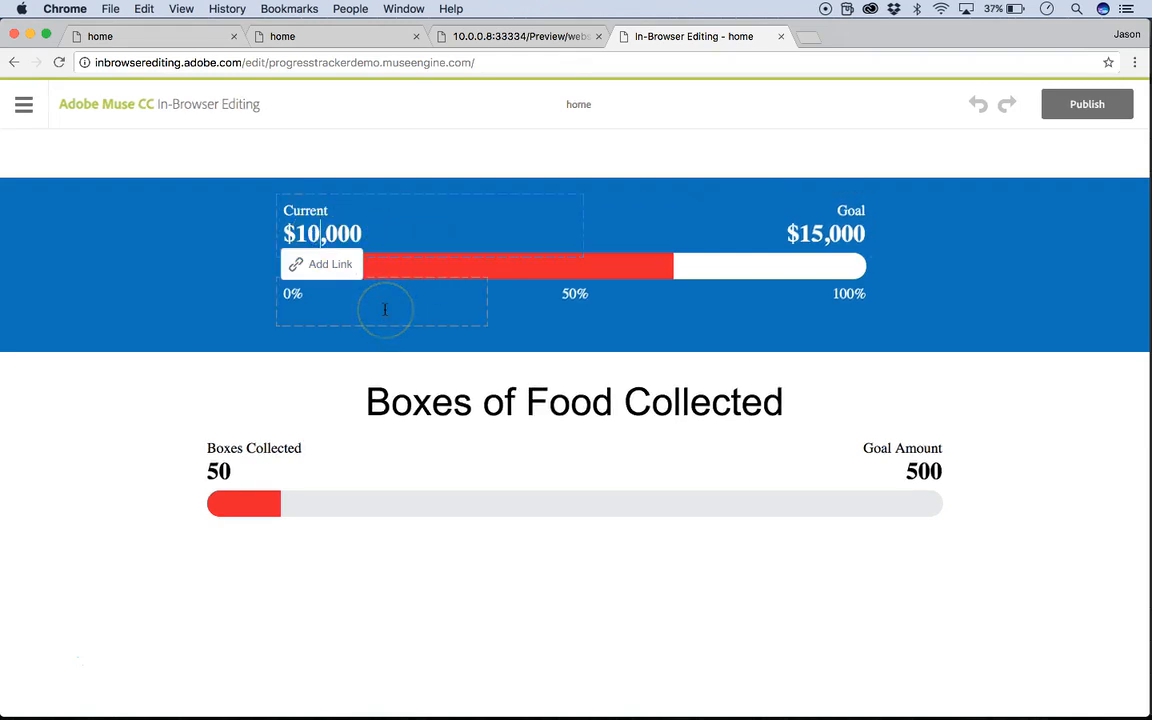
{"action": "key", "text": "BackSpace"}
{"action": "type", "text": "1"}
{"action": "left_click", "coordinate": [324, 175]}
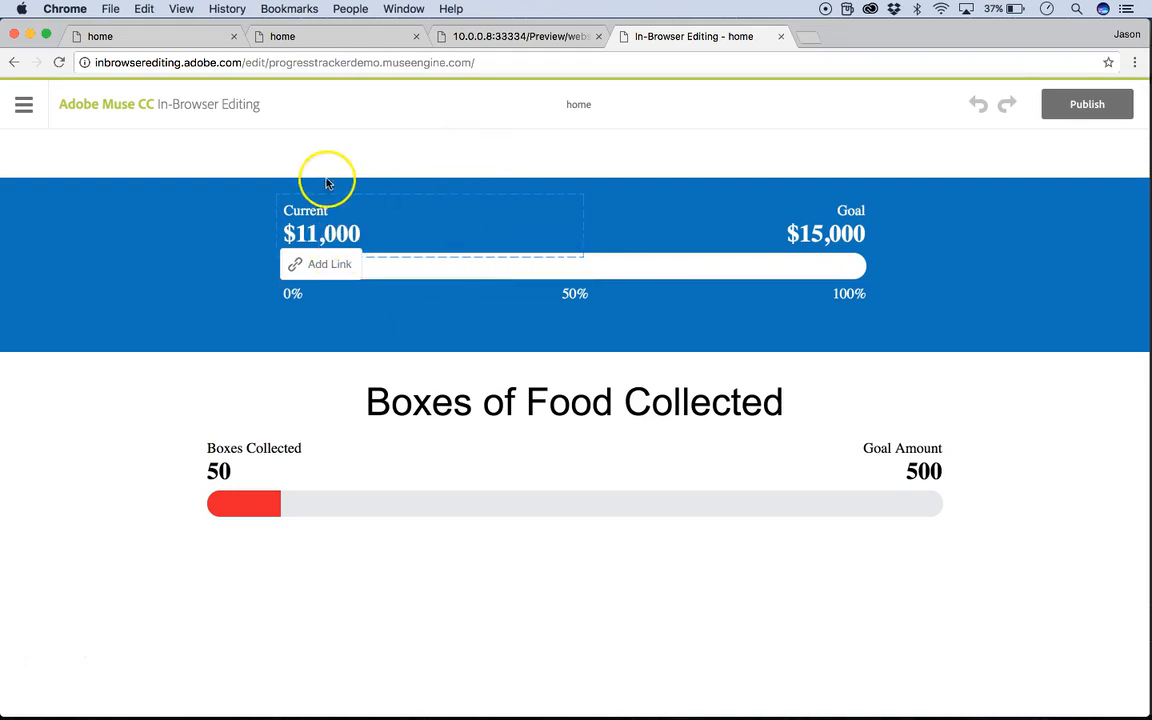
{"action": "left_click", "coordinate": [494, 160]}
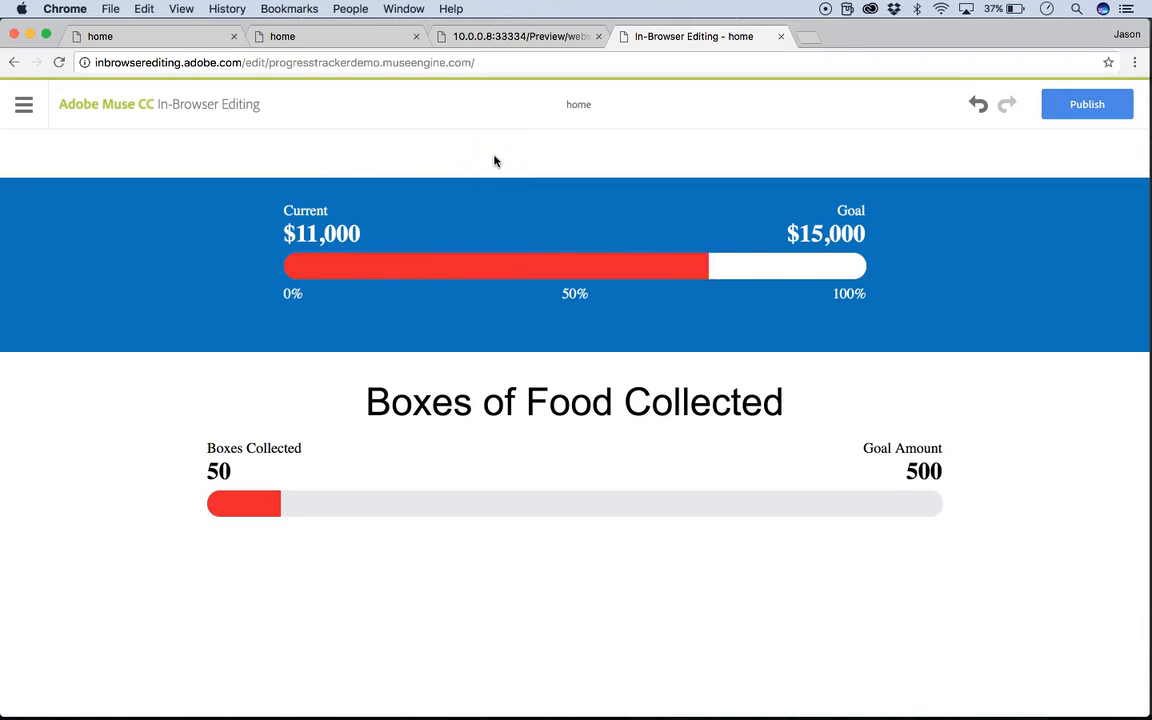
Set the upper tracker's Current amount to $14,000 and its Goal to $20,000.
{"action": "left_click", "coordinate": [313, 228]}
{"action": "key", "text": "BackSpace"}
{"action": "type", "text": "4"}
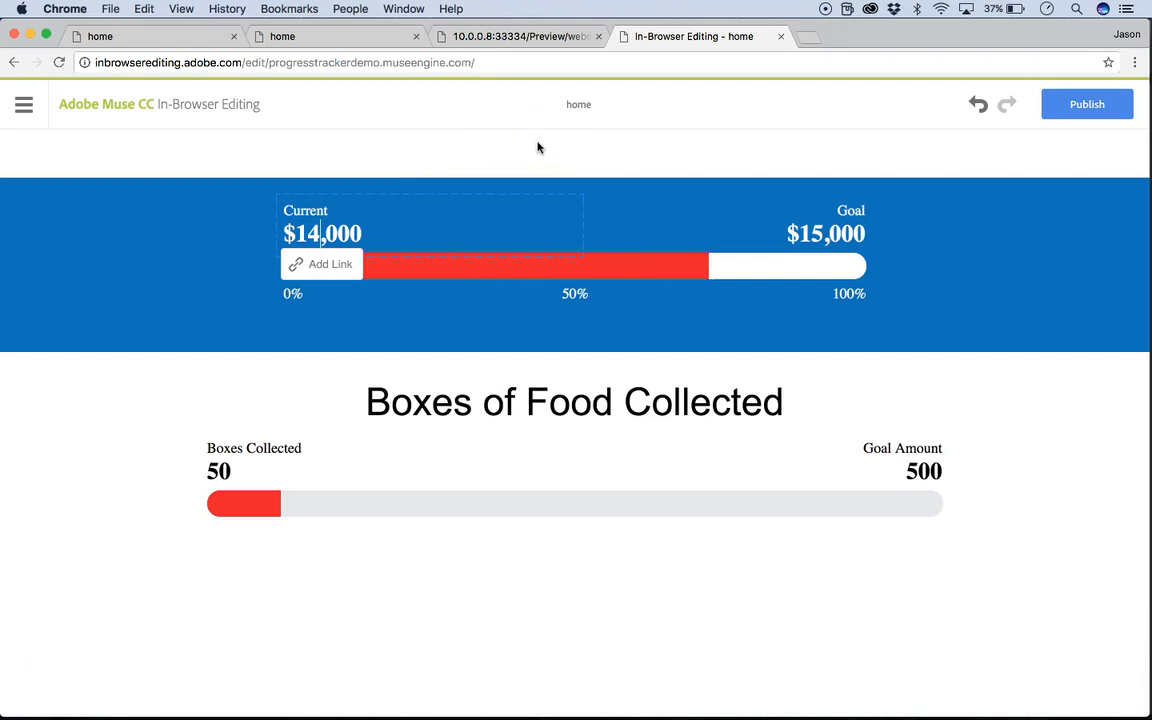
{"action": "left_click", "coordinate": [815, 228]}
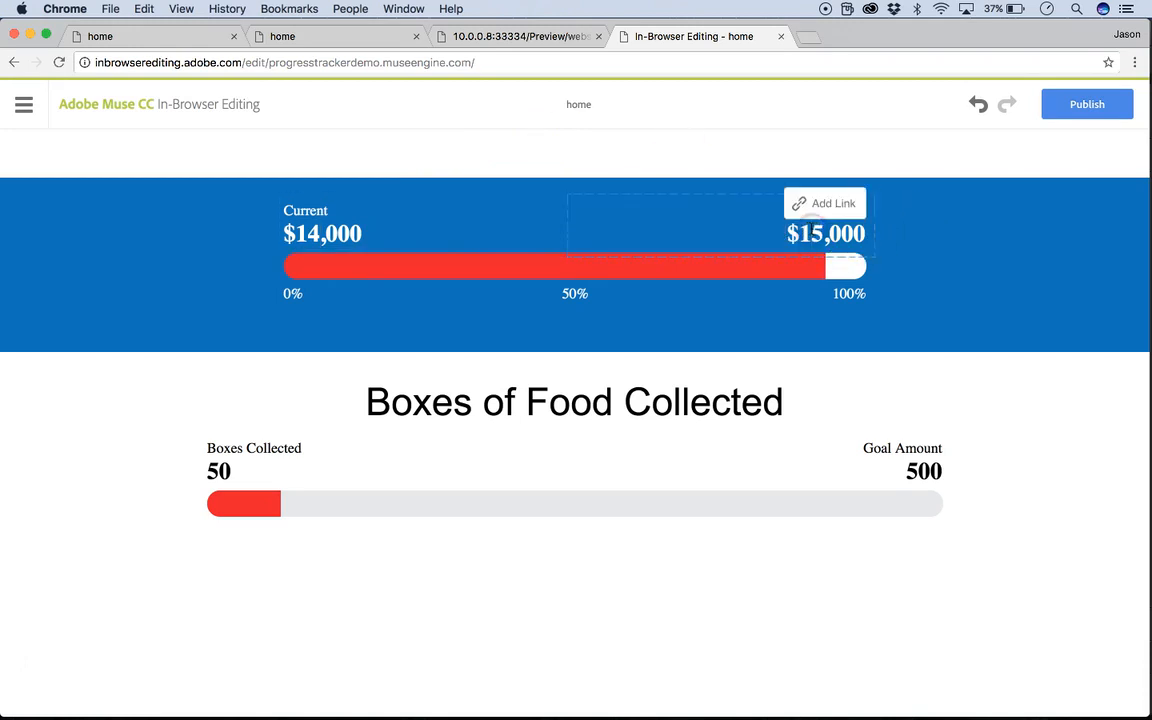
{"action": "key", "text": "BackSpace"}
{"action": "key", "text": "BackSpace"}
{"action": "type", "text": "20"}
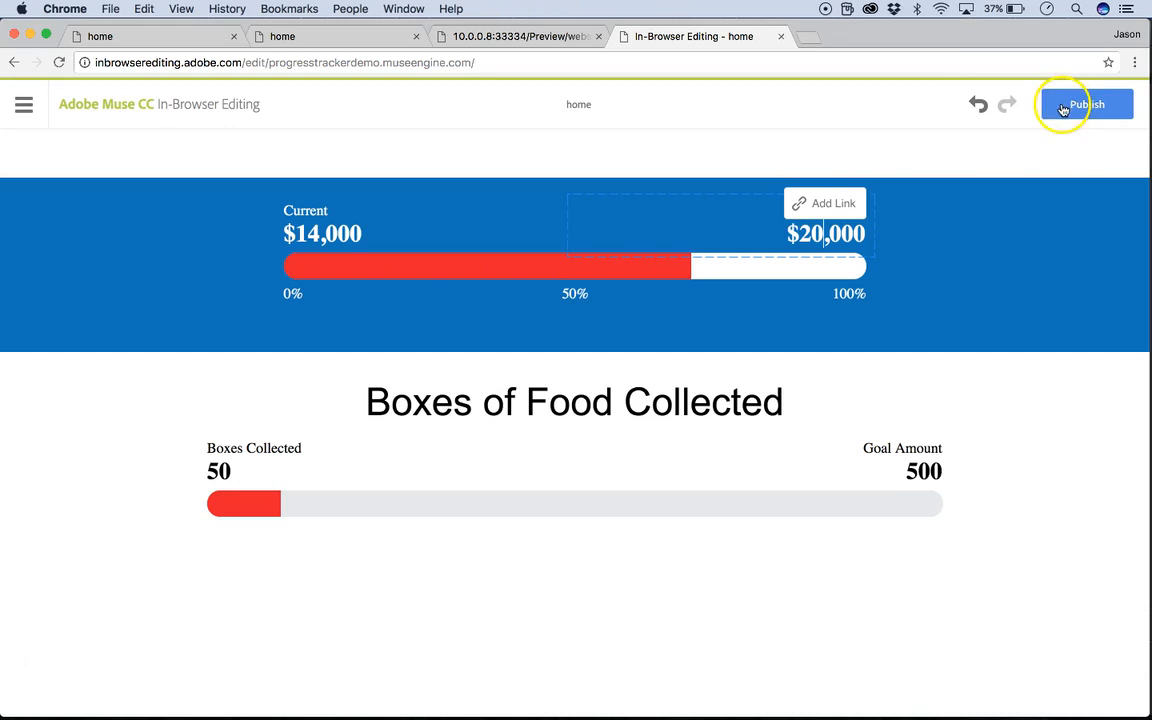
Change the lower tracker's Boxes Collected amount to 150 and leave text editing.
{"action": "left_click", "coordinate": [229, 474]}
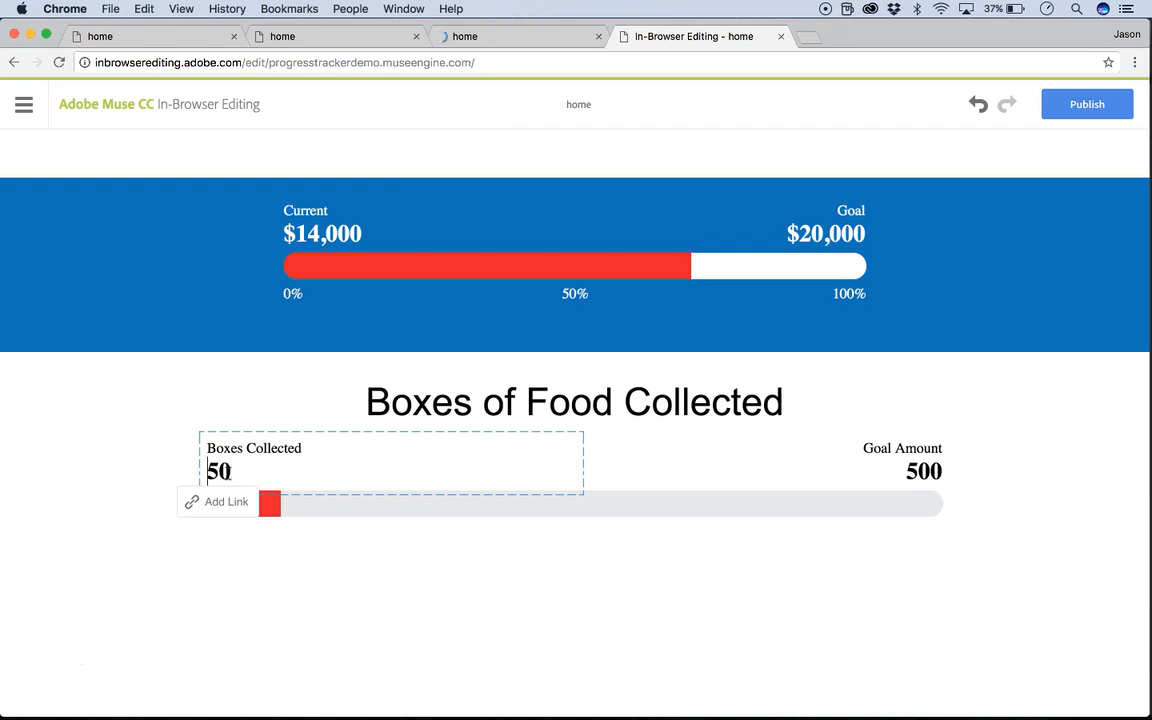
{"action": "type", "text": "1"}
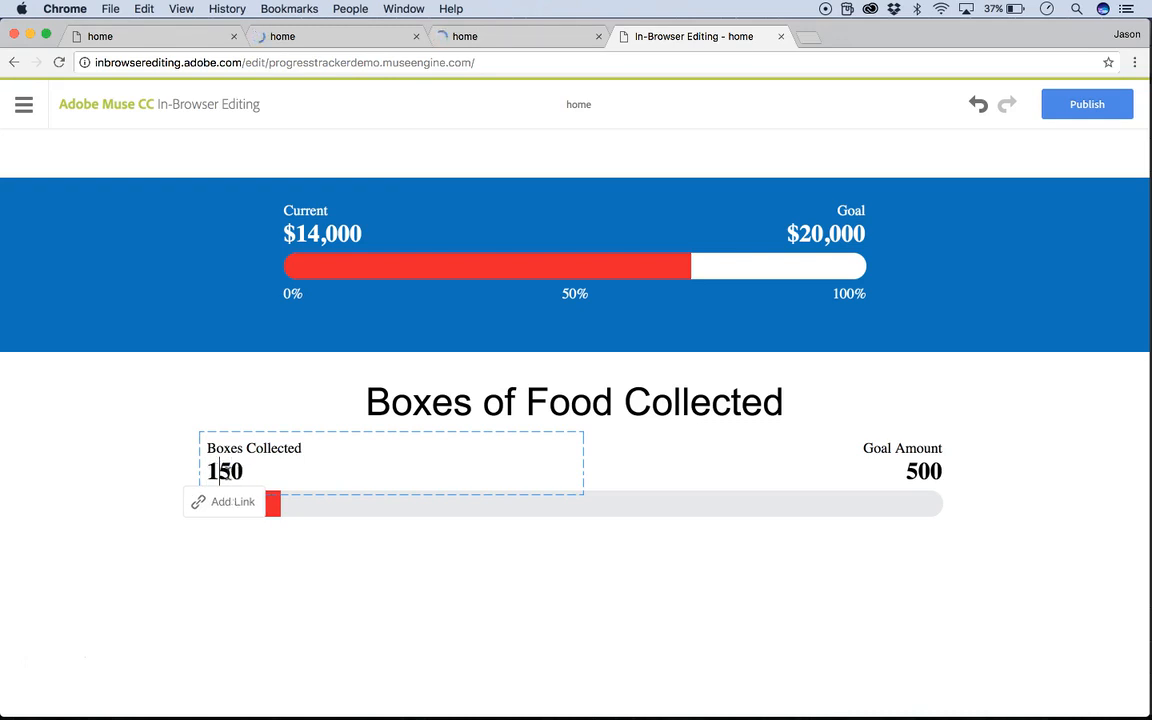
{"action": "left_click", "coordinate": [907, 340]}
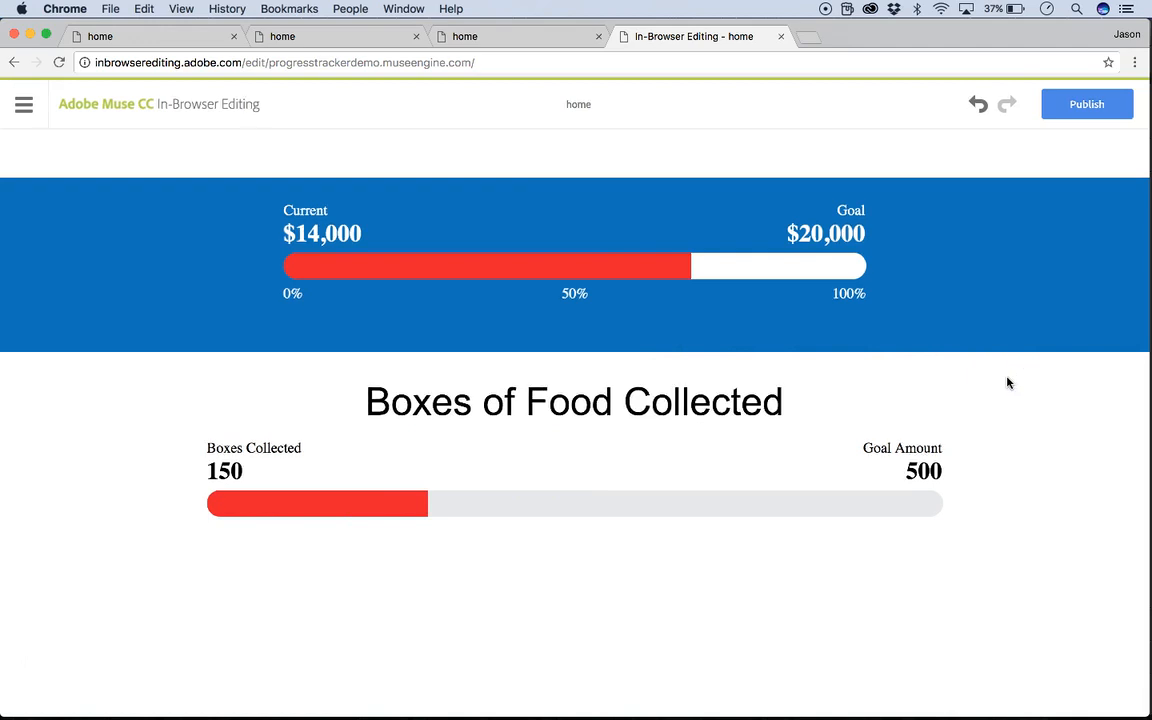
Set the lower tracker's Boxes Collected amount to 450 and its Goal Amount to 1500.
{"action": "left_click", "coordinate": [219, 471]}
{"action": "key", "text": "BackSpace"}
{"action": "type", "text": "4"}
{"action": "left_click", "coordinate": [1043, 460]}
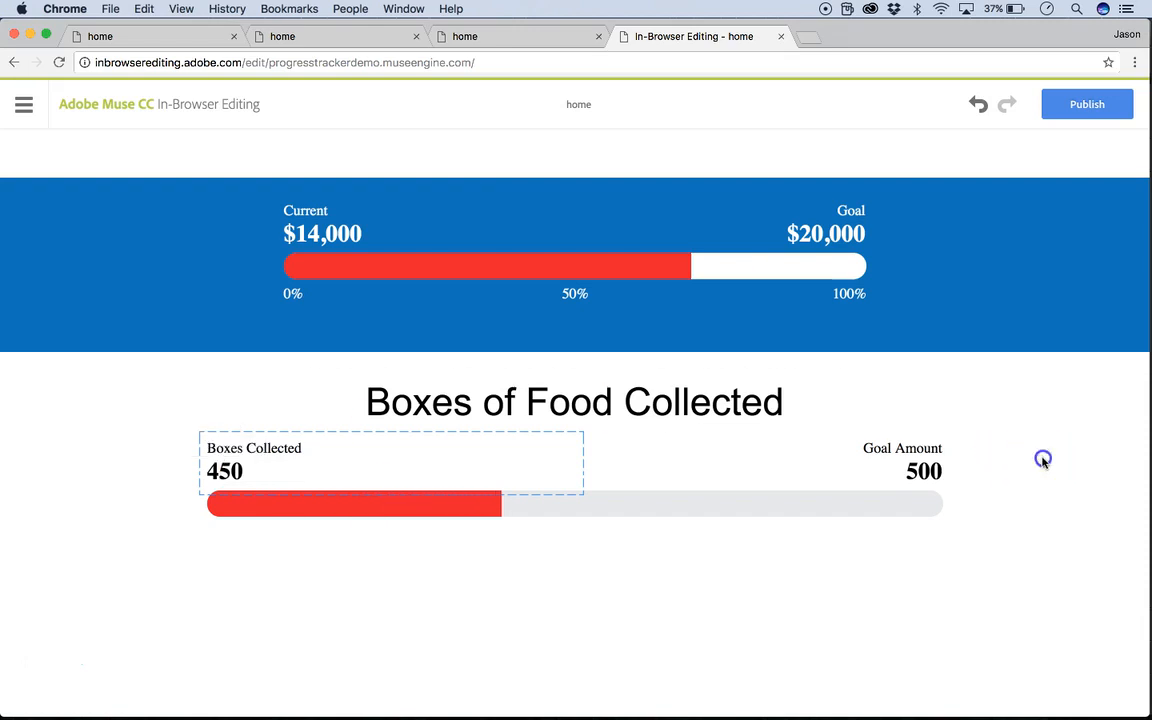
{"action": "left_click", "coordinate": [908, 474]}
{"action": "type", "text": "1"}
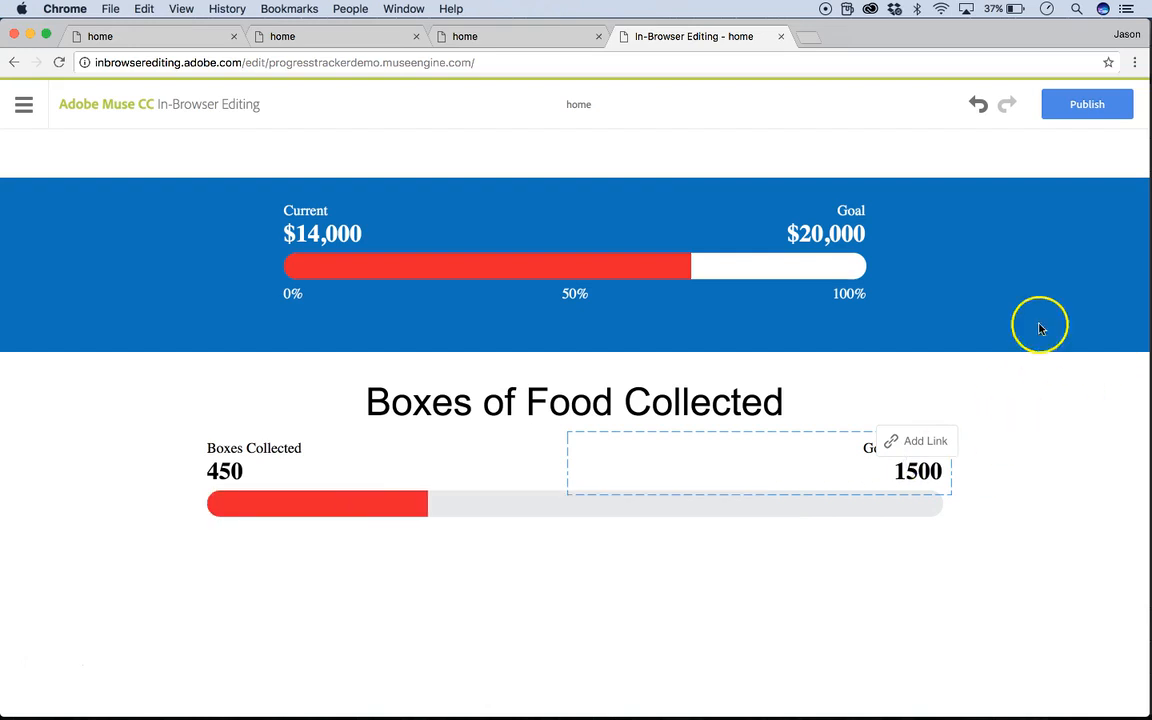
Publish the in-browser edits, reload the live site to check both trackers, and close the browser window.
{"action": "left_click", "coordinate": [1088, 105]}
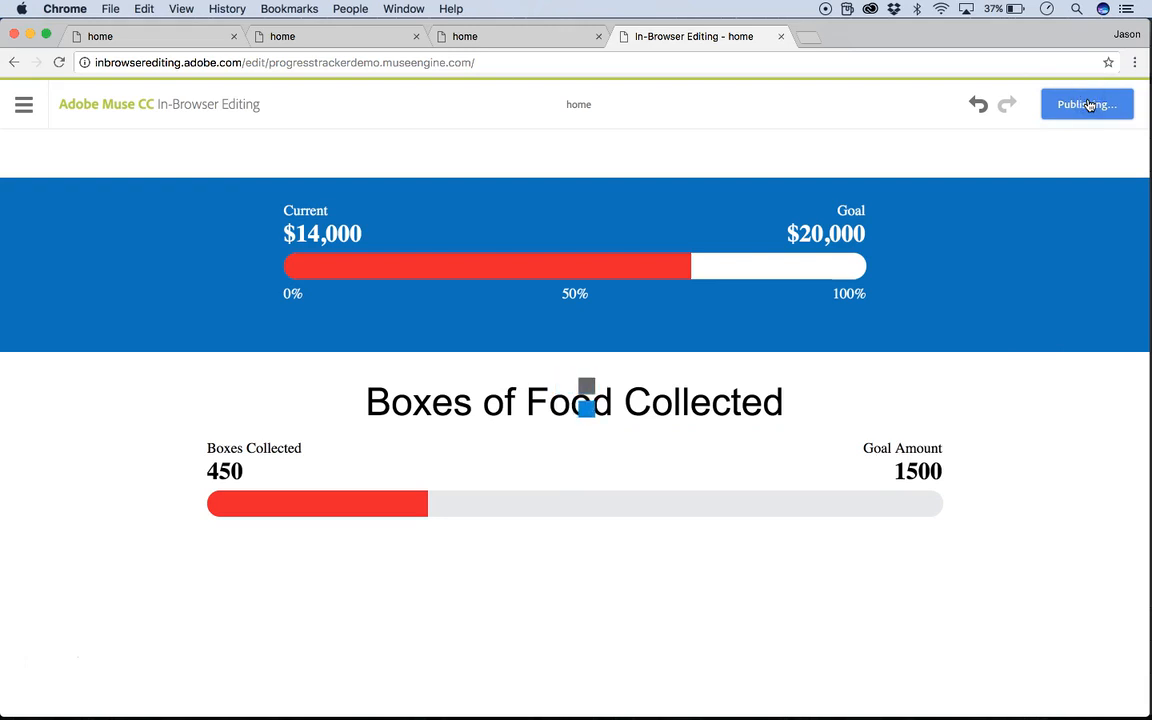
{"action": "left_click", "coordinate": [124, 34]}
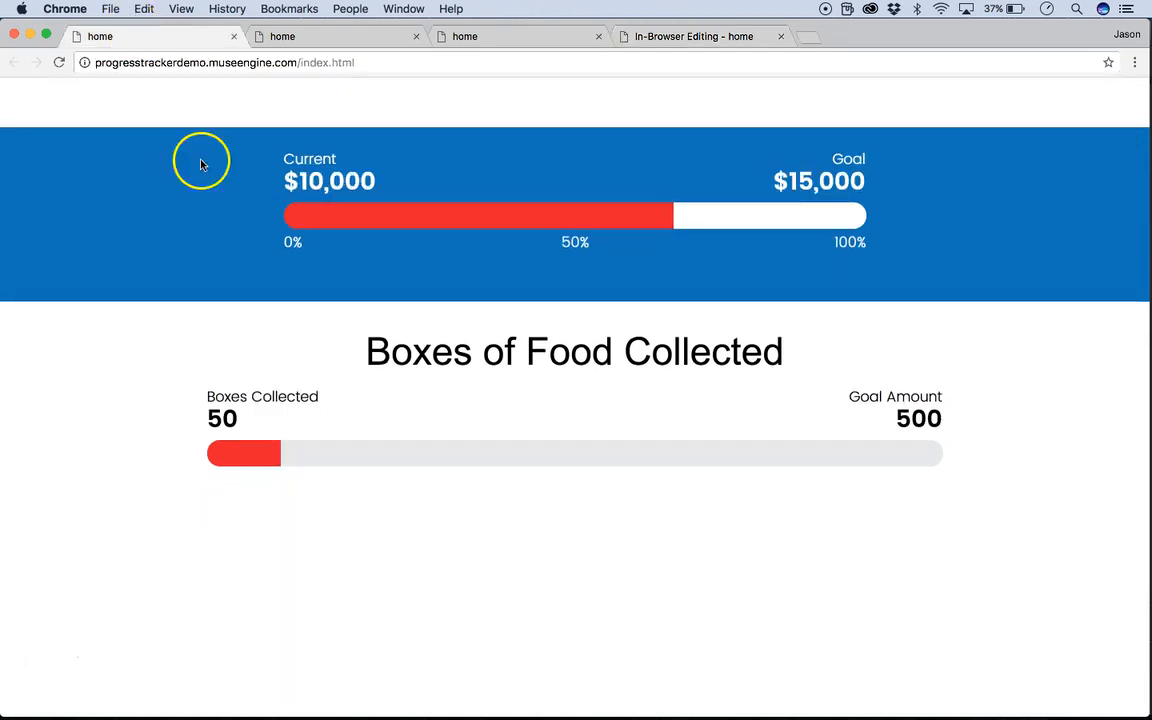
{"action": "key", "text": "super+r"}
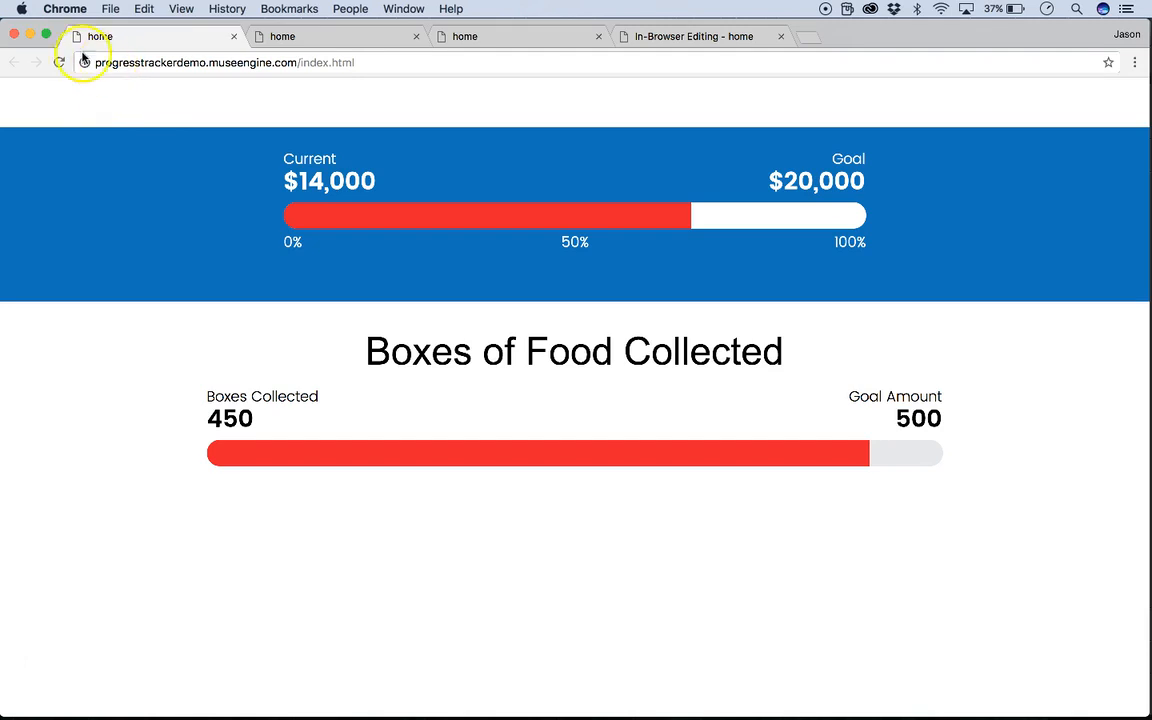
{"action": "left_click", "coordinate": [13, 36]}
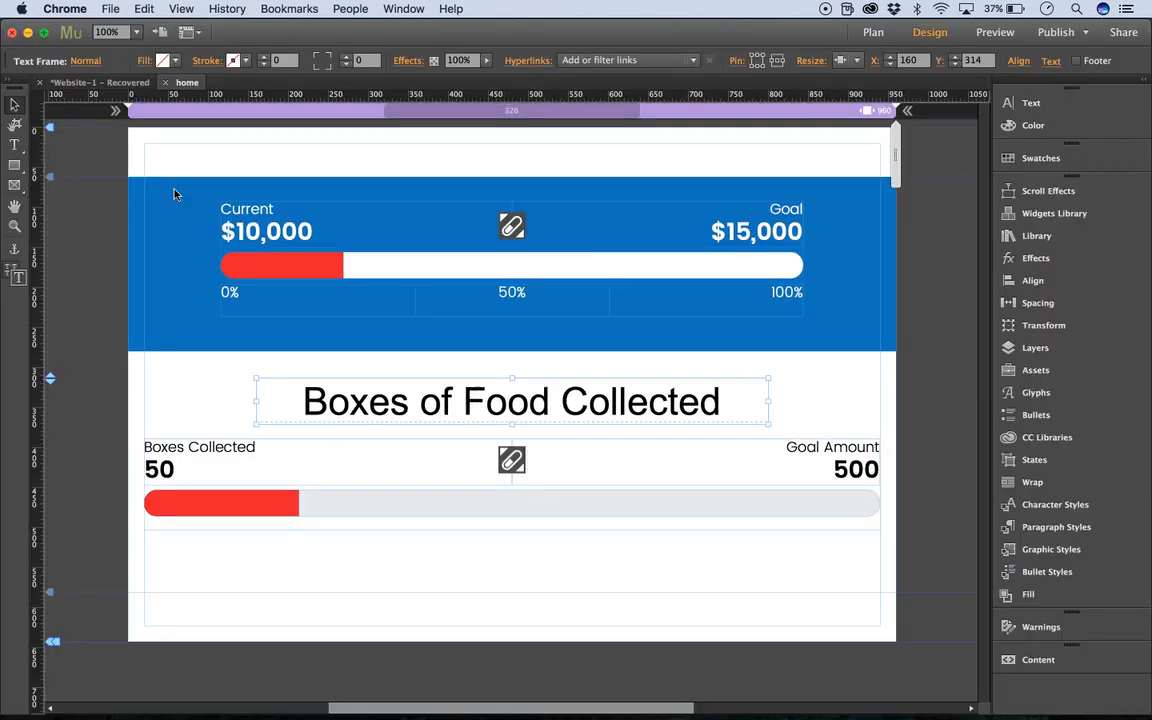
In Adobe Muse, delete the upper money tracker together with its full-width blue background from the home page.
{"action": "left_click", "coordinate": [627, 166]}
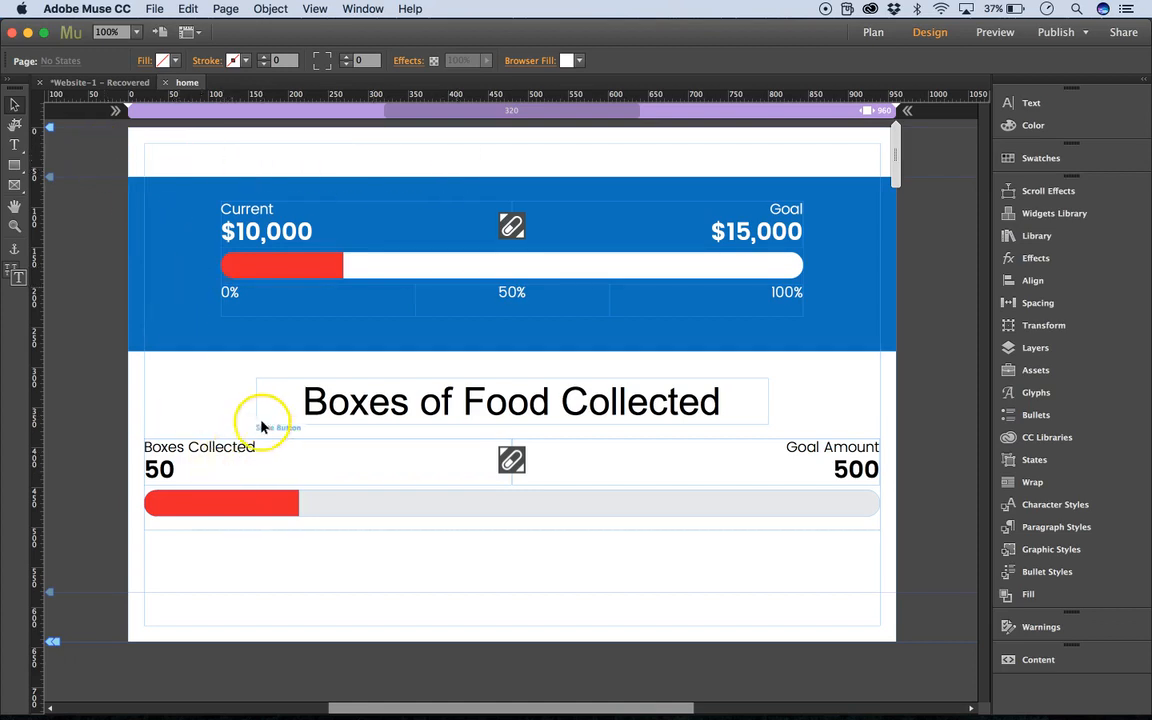
{"action": "left_click_drag", "start_coordinate": [114, 157], "coordinate": [748, 275]}
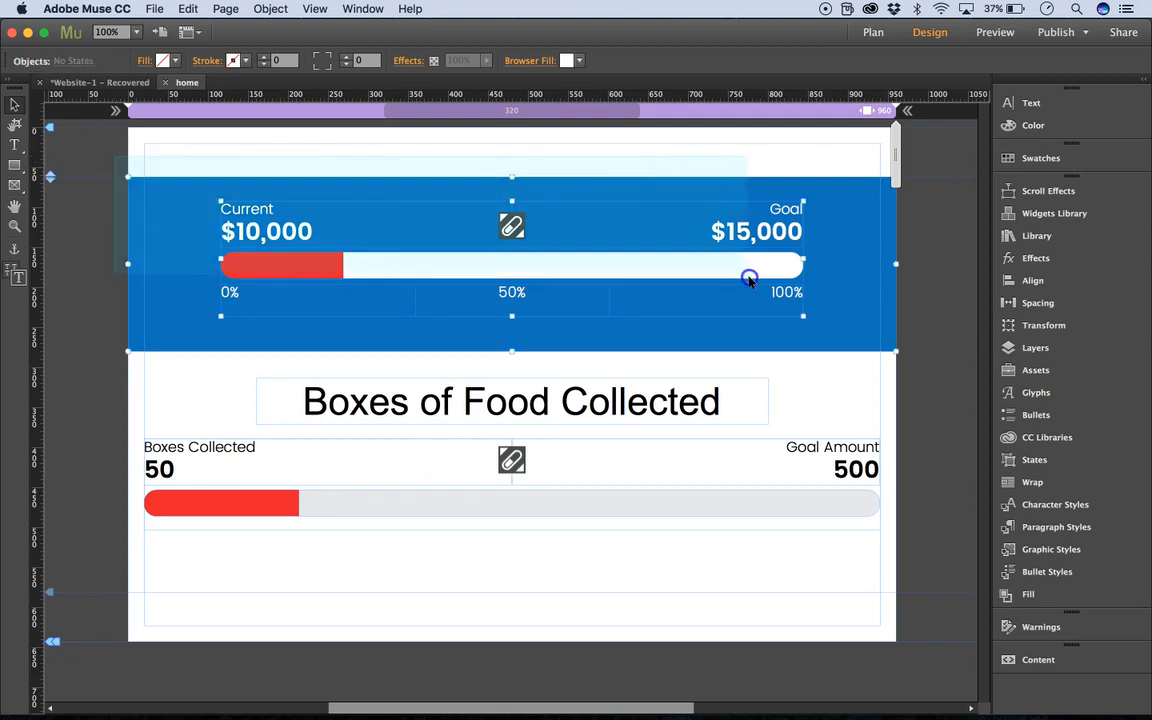
{"action": "key", "text": "Delete"}
Delete the "Boxes of Food Collected" heading and the boxes tracker below it from the home page.
{"action": "left_click", "coordinate": [573, 412]}
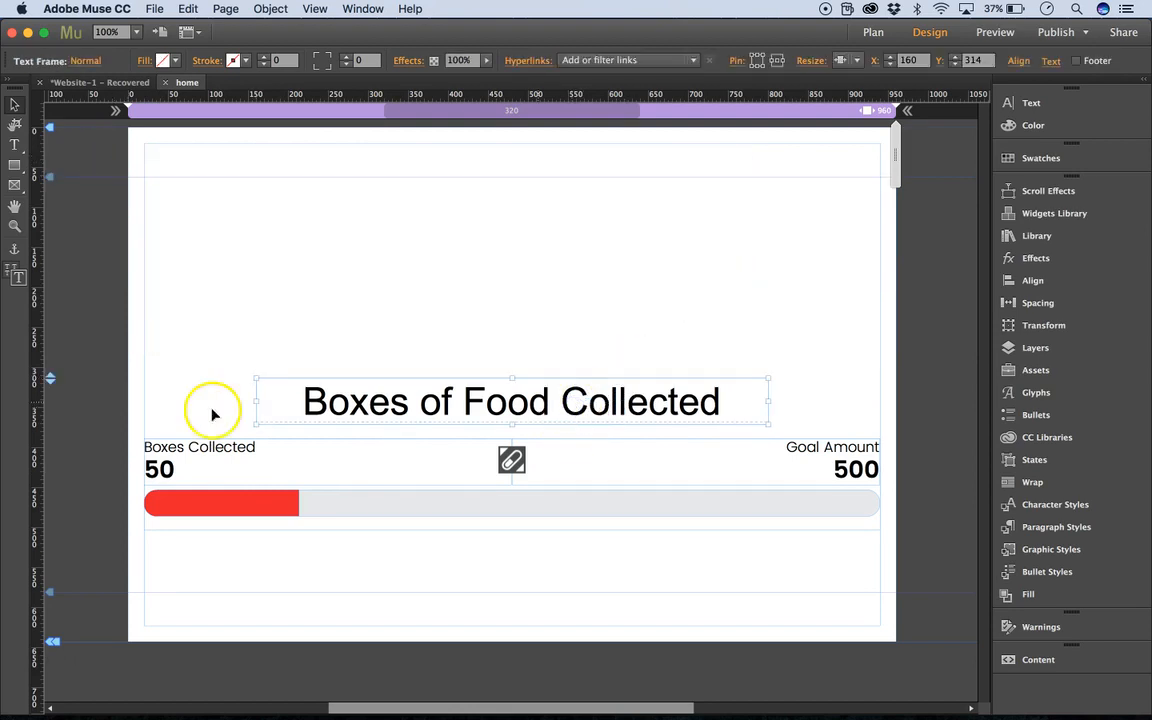
{"action": "left_click_drag", "start_coordinate": [57, 381], "coordinate": [80, 211]}
{"action": "left_click", "coordinate": [387, 173]}
{"action": "left_click", "coordinate": [392, 236]}
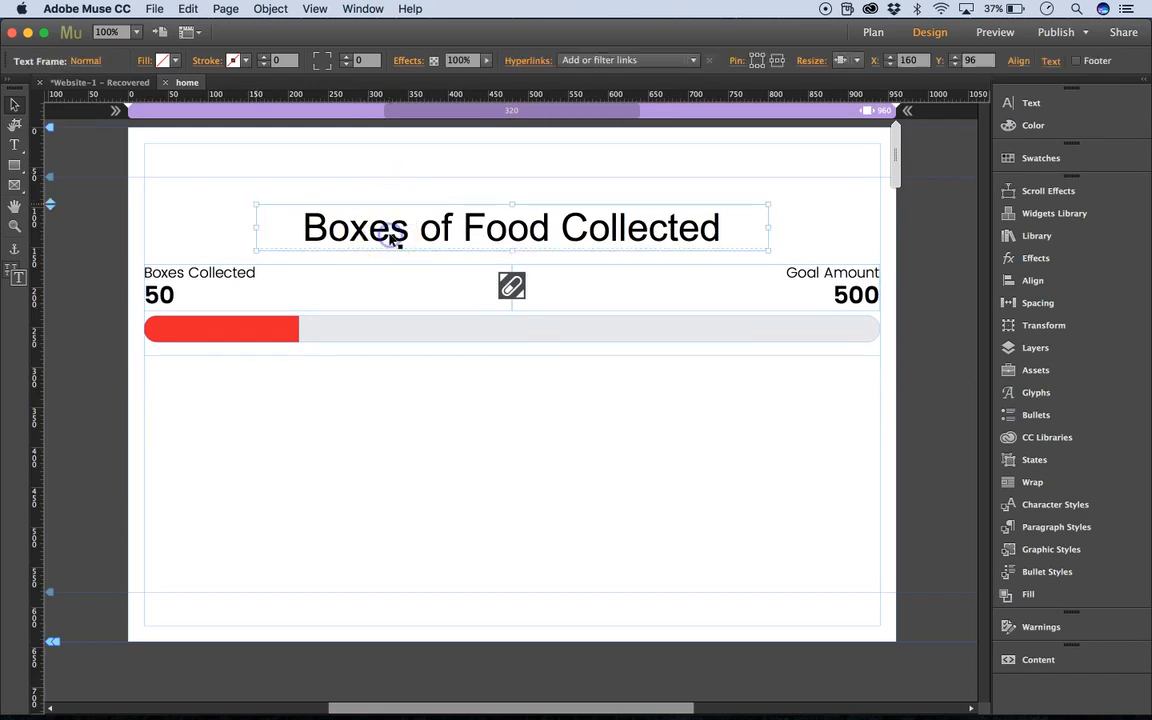
{"action": "key", "text": "Delete"}
{"action": "left_click_drag", "start_coordinate": [123, 288], "coordinate": [170, 262]}
{"action": "left_click_drag", "start_coordinate": [57, 265], "coordinate": [55, 209]}
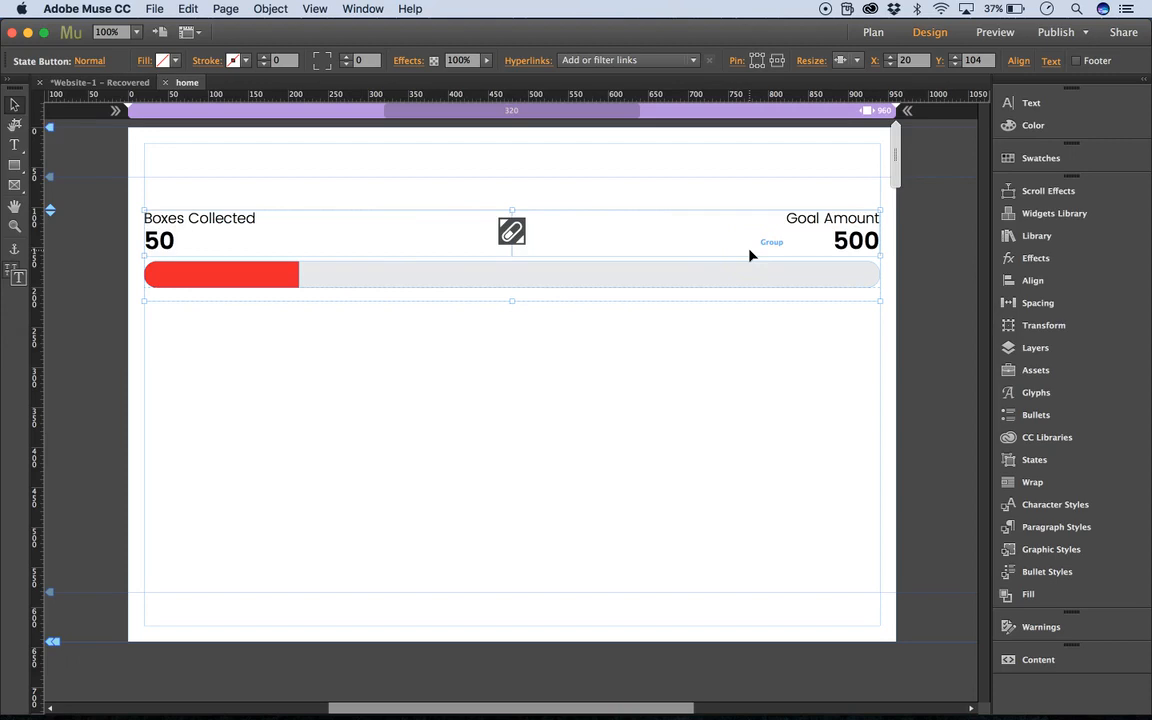
{"action": "key", "text": "Delete"}
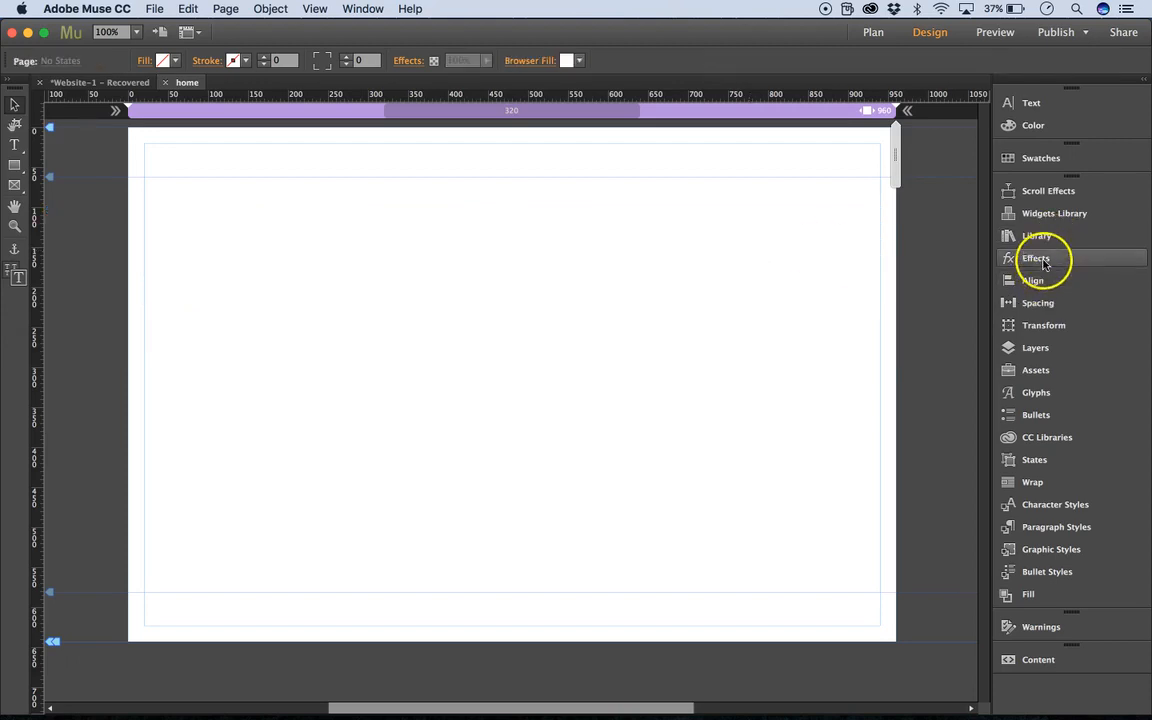
Place a Progress Tracker 1.0 library item near the top of the empty page at X 116, Y 73.
{"action": "left_click", "coordinate": [1037, 237]}
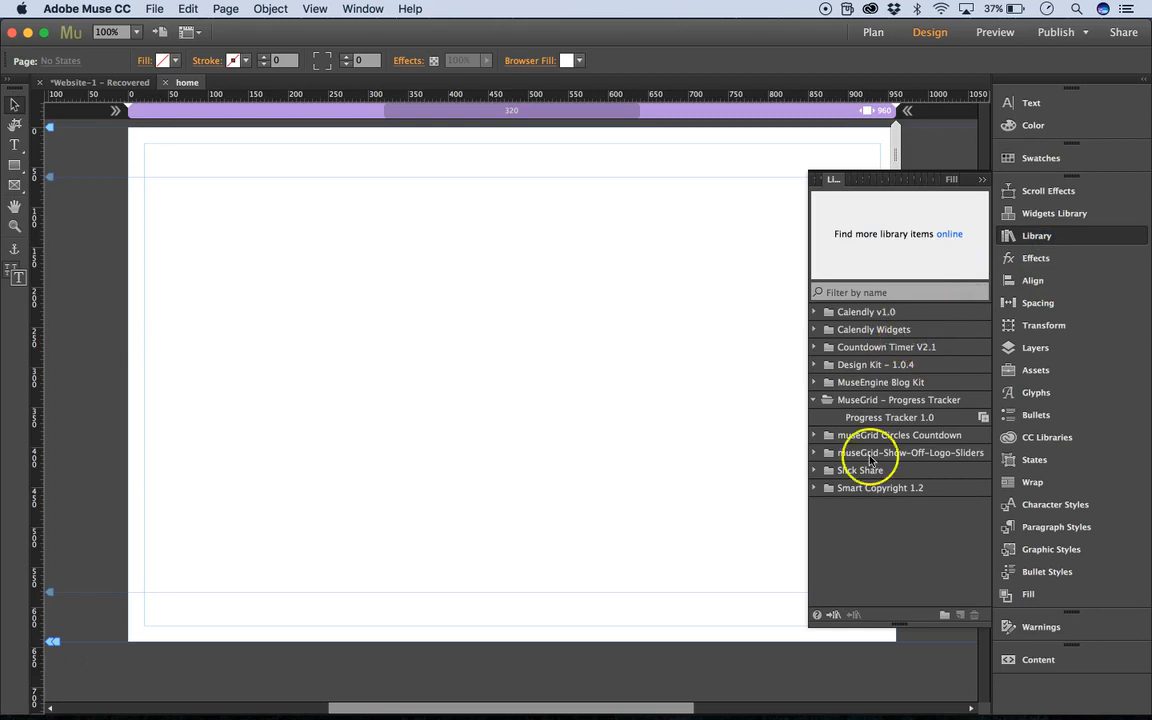
{"action": "left_click_drag", "start_coordinate": [830, 417], "coordinate": [241, 222]}
{"action": "left_click", "coordinate": [981, 181]}
{"action": "left_click_drag", "start_coordinate": [669, 265], "coordinate": [640, 242]}
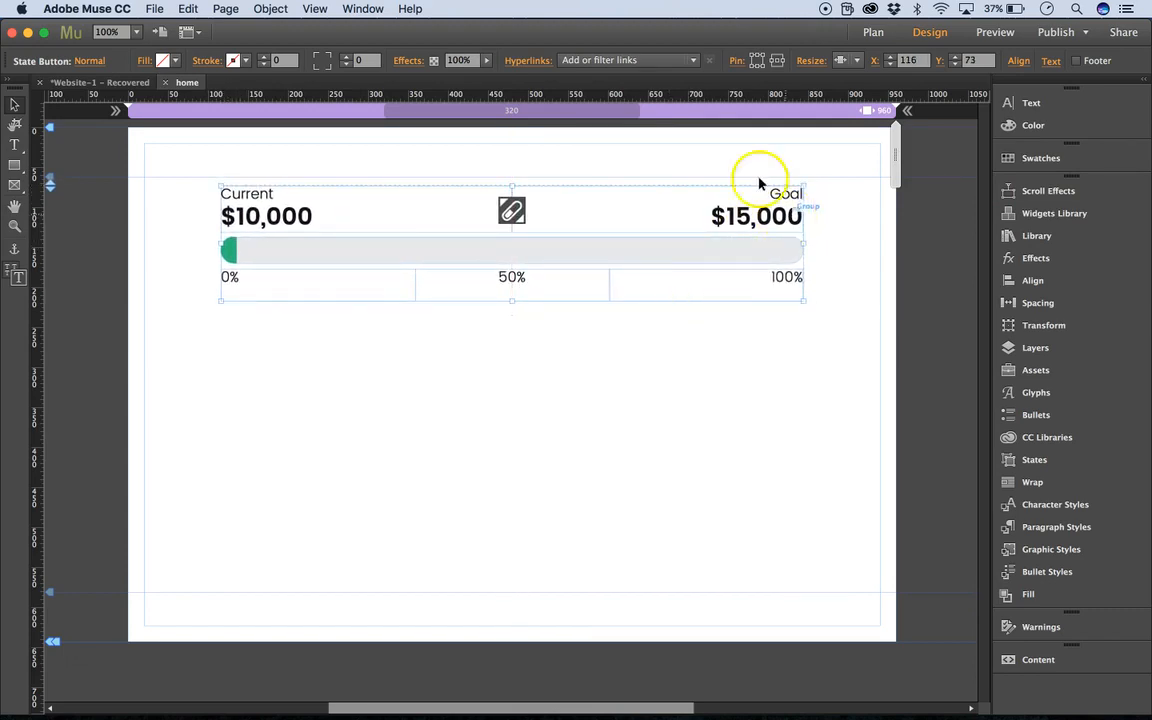
Add a fluid width breakpoint at 737 to the home page.
{"action": "right_click", "coordinate": [716, 120]}
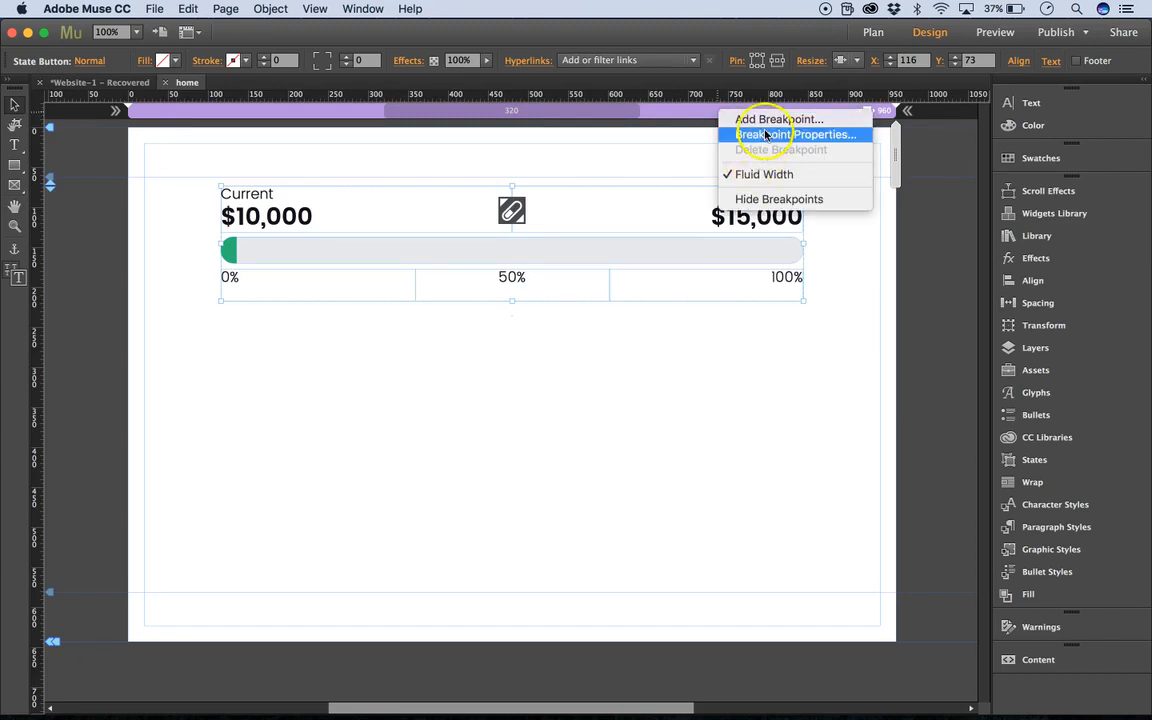
{"action": "left_click", "coordinate": [767, 120]}
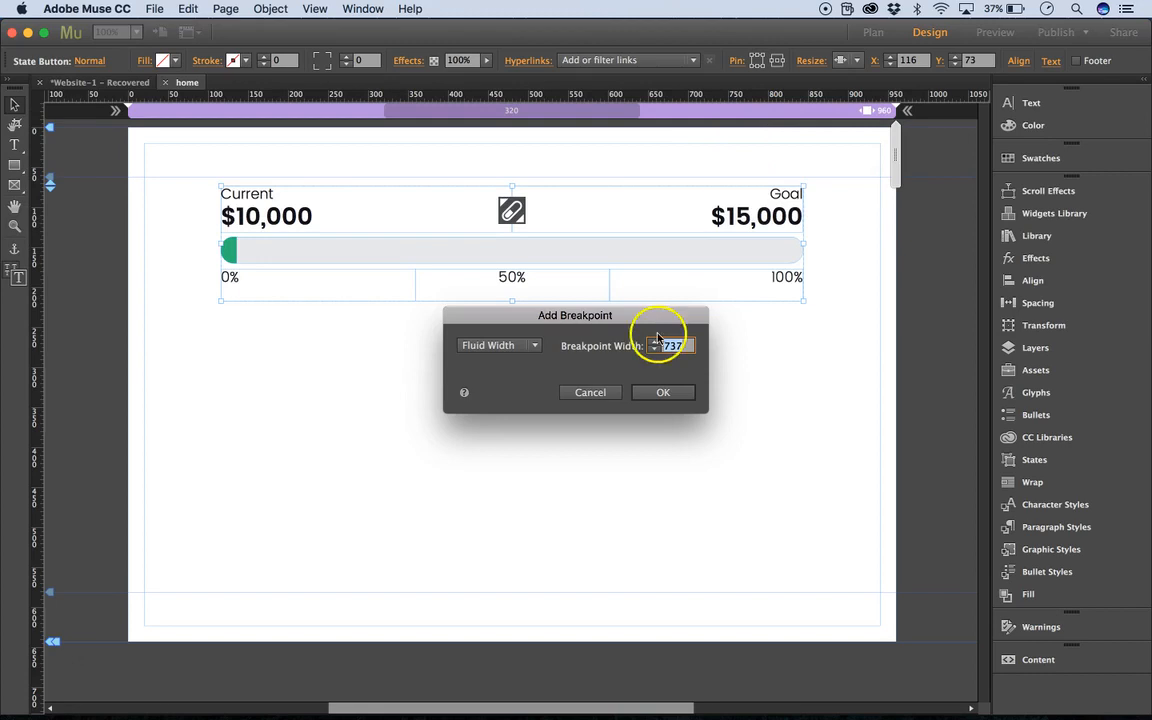
{"action": "left_click", "coordinate": [663, 393]}
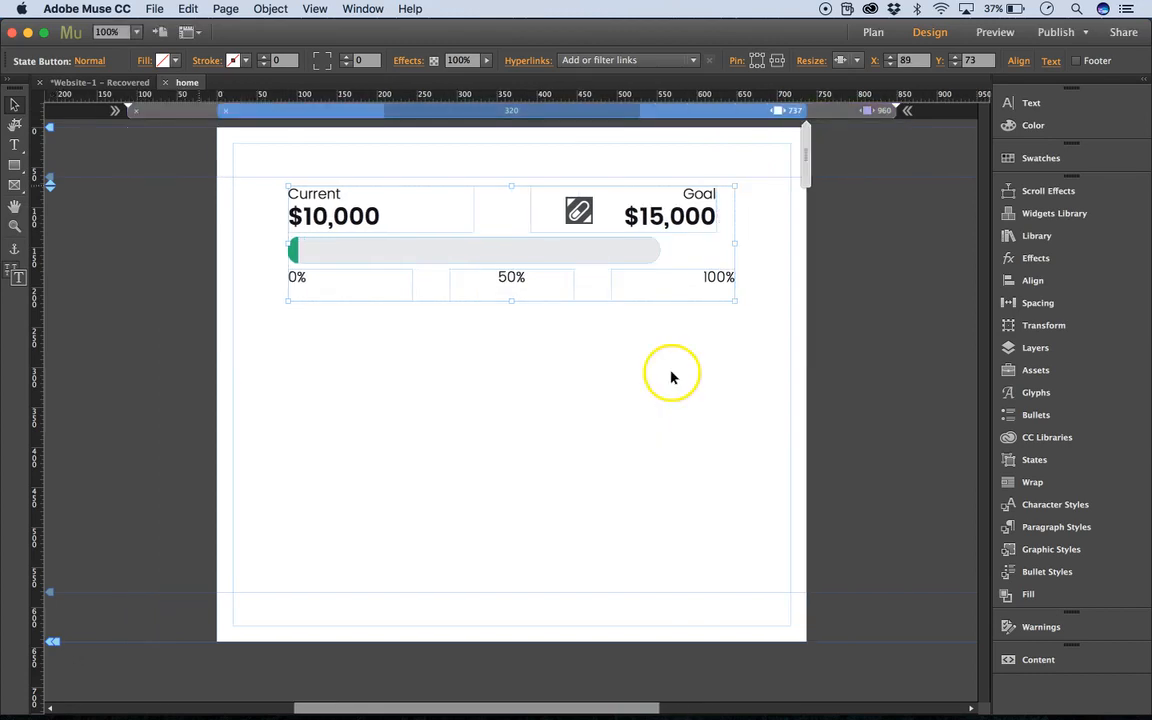
Widen the tracker's Current text frame slightly towards the Goal text frame at the 737 breakpoint.
{"action": "left_click", "coordinate": [690, 222]}
{"action": "left_click", "coordinate": [673, 214]}
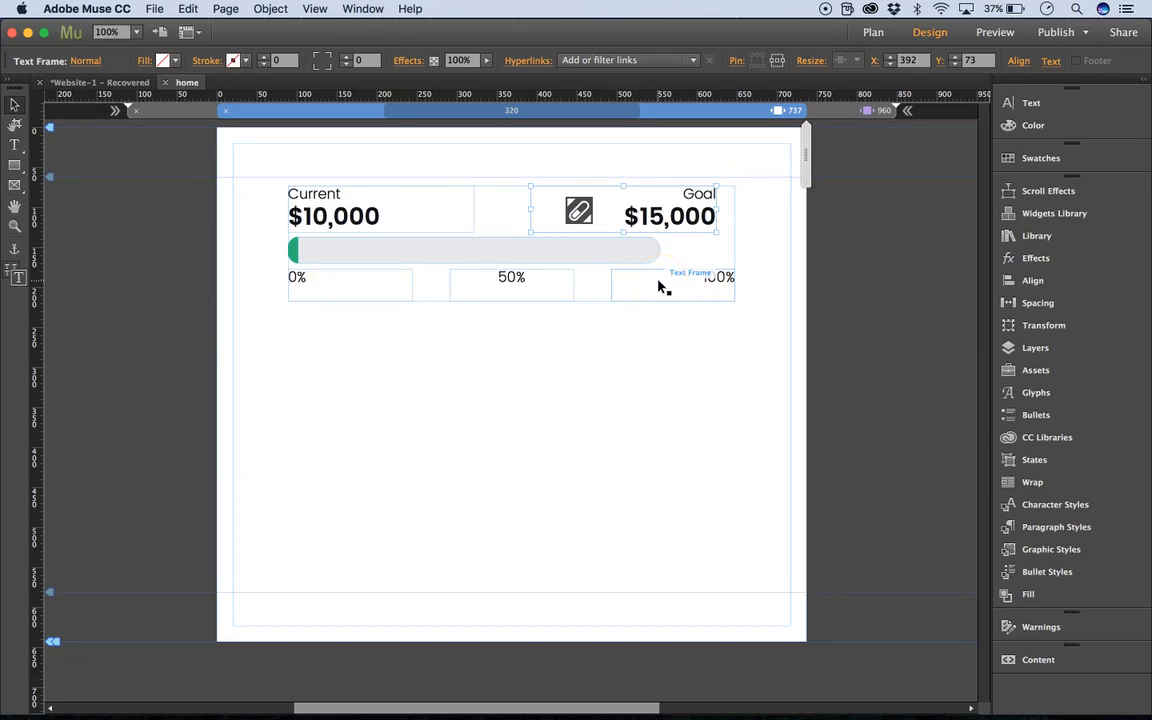
{"action": "left_click", "coordinate": [458, 211]}
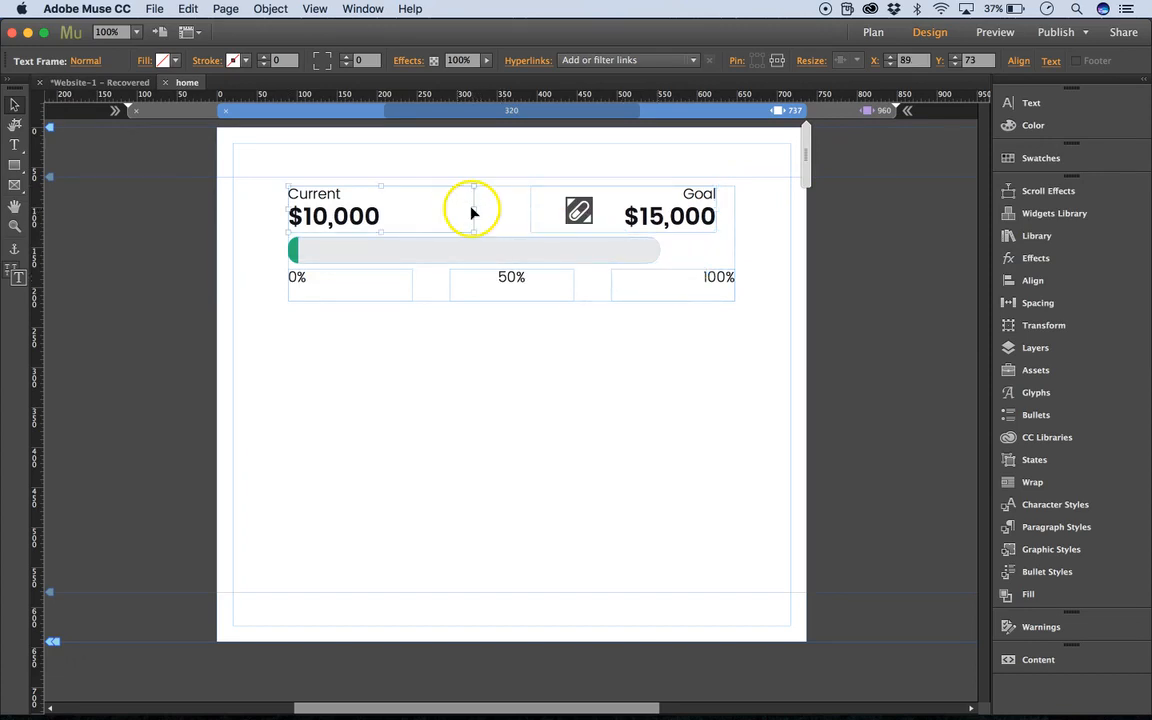
{"action": "left_click_drag", "start_coordinate": [474, 208], "coordinate": [487, 208]}
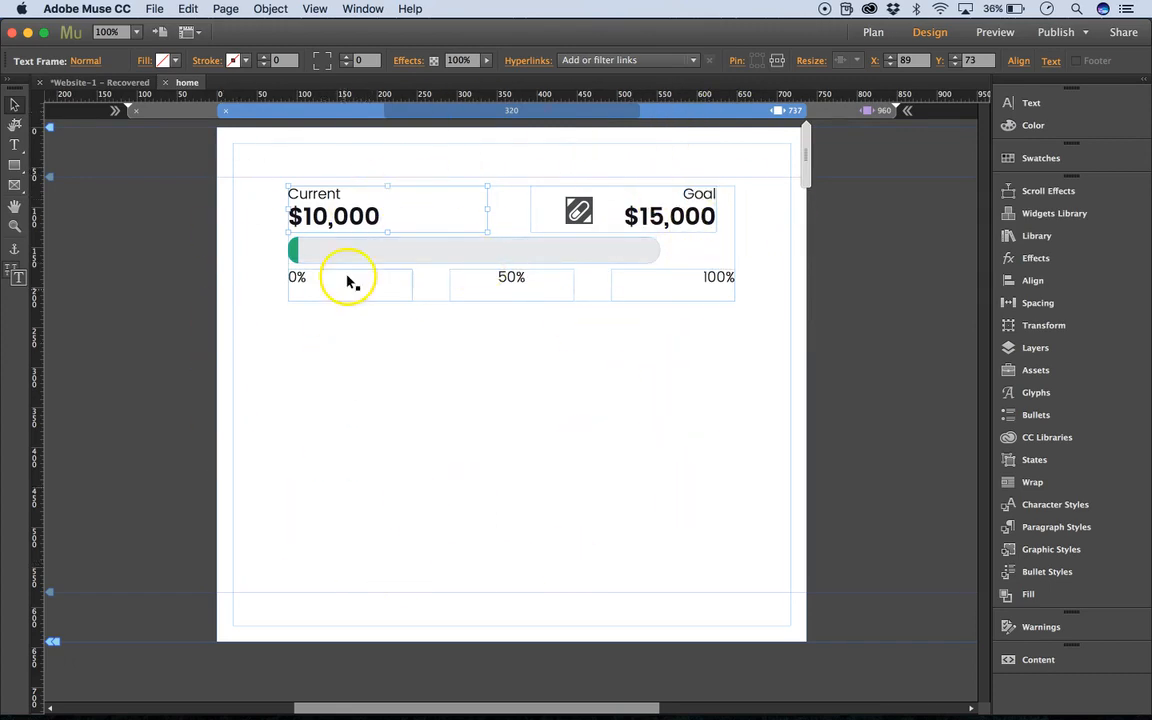
Select the whole tracker at the 737 breakpoint and delete it from the page.
{"action": "left_click", "coordinate": [540, 169]}
{"action": "left_click_drag", "start_coordinate": [275, 158], "coordinate": [668, 366]}
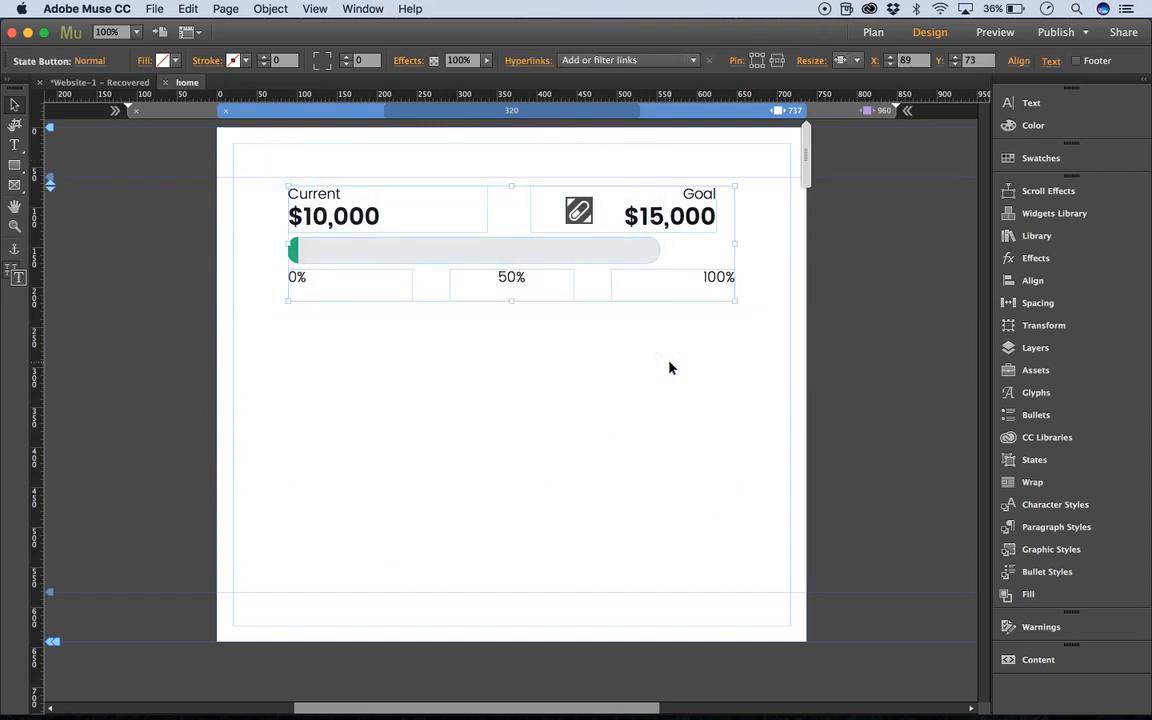
{"action": "key", "text": "Delete"}
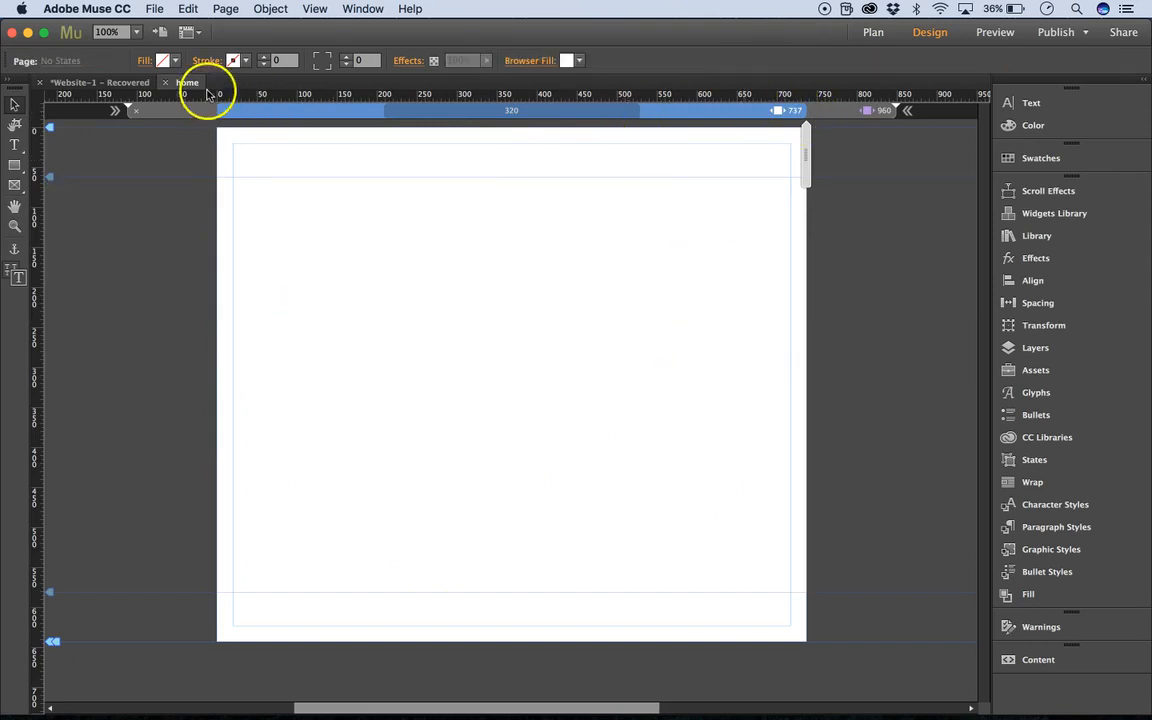
Add a new page beside home in the site plan and open it for design.
{"action": "left_click", "coordinate": [100, 82]}
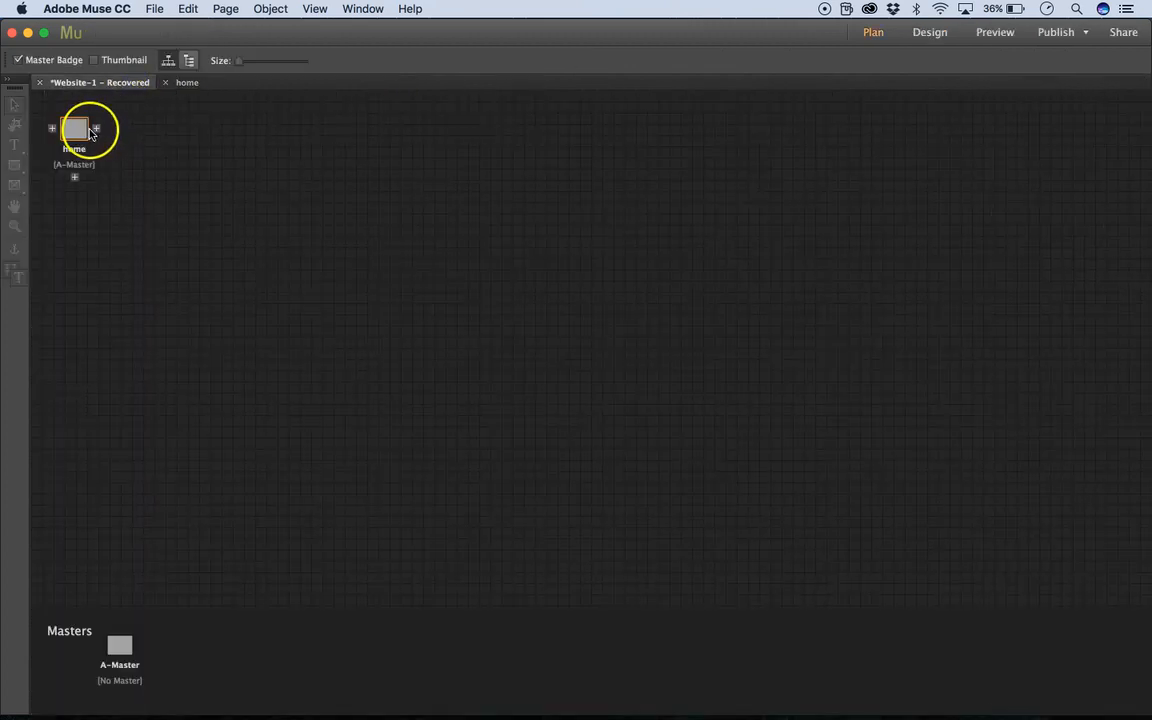
{"action": "left_click", "coordinate": [96, 131]}
{"action": "double_click", "coordinate": [123, 127]}
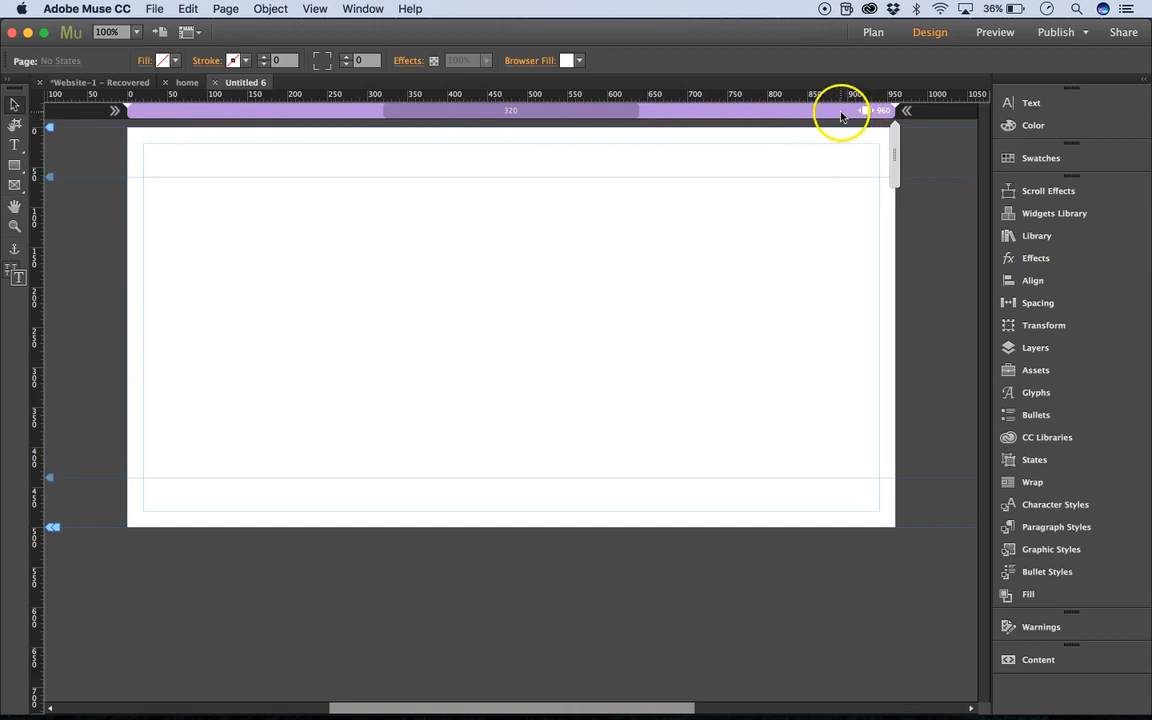
Create the page's breakpoints from the _Breakpoint Maker item in Design Kit - 1.0.4 and remove its banner.
{"action": "left_click", "coordinate": [1006, 234]}
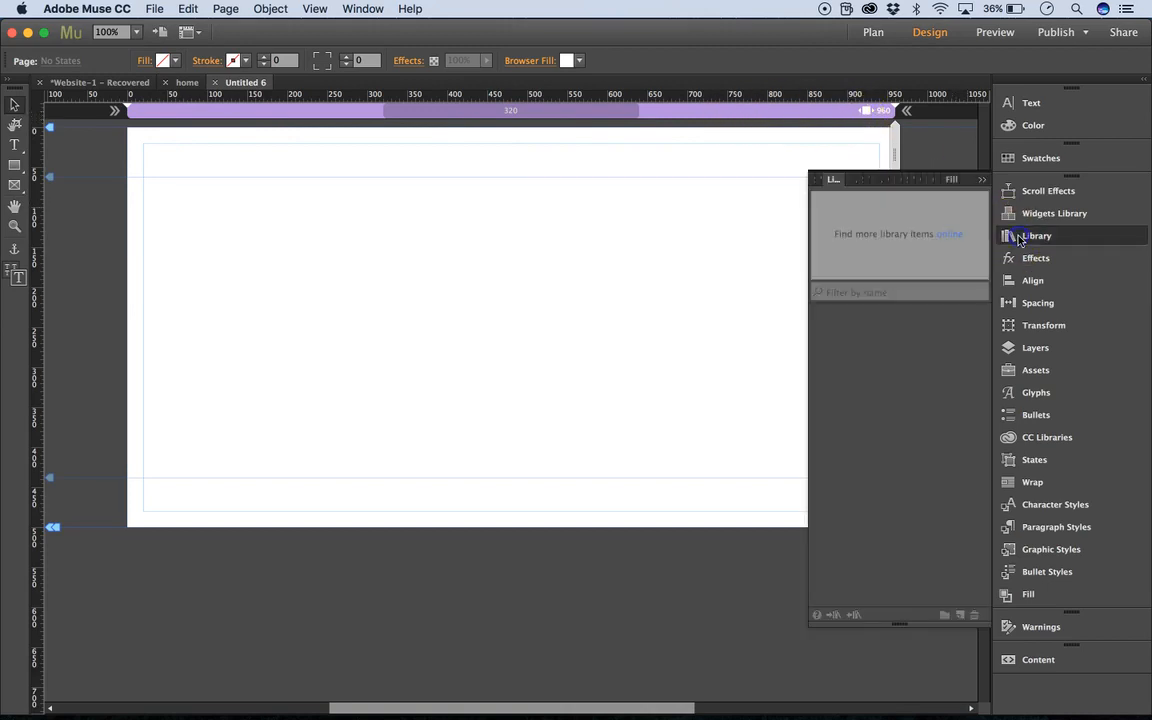
{"action": "left_click", "coordinate": [813, 365]}
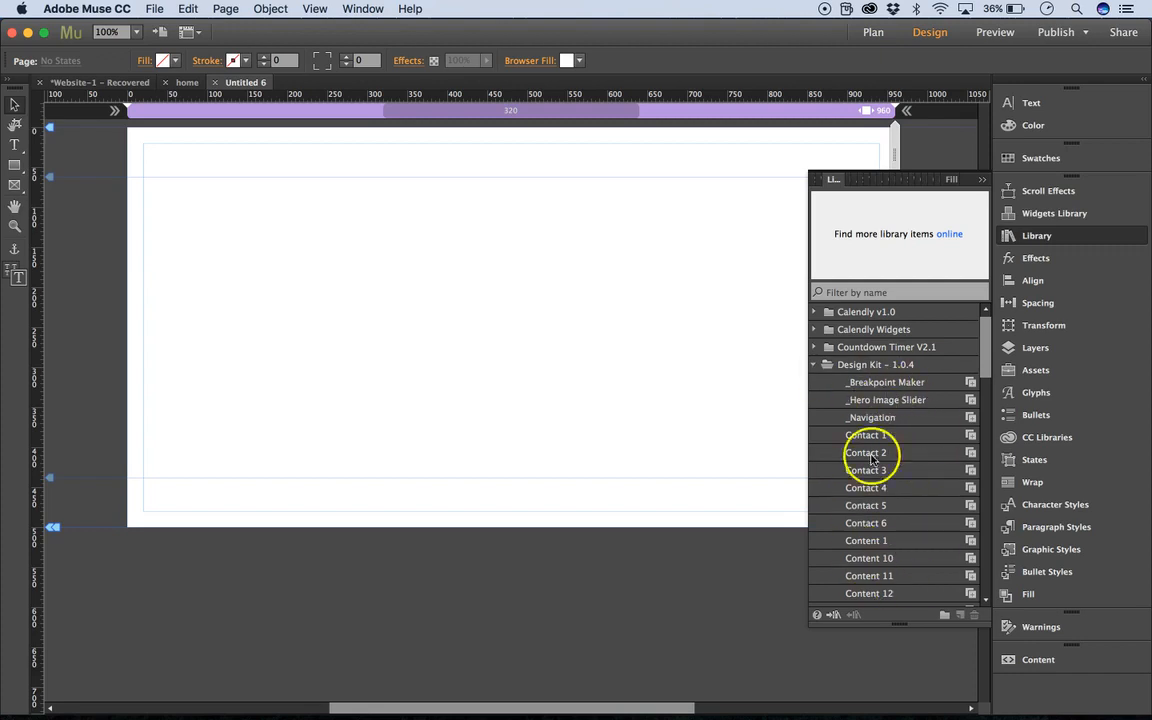
{"action": "left_click", "coordinate": [915, 385]}
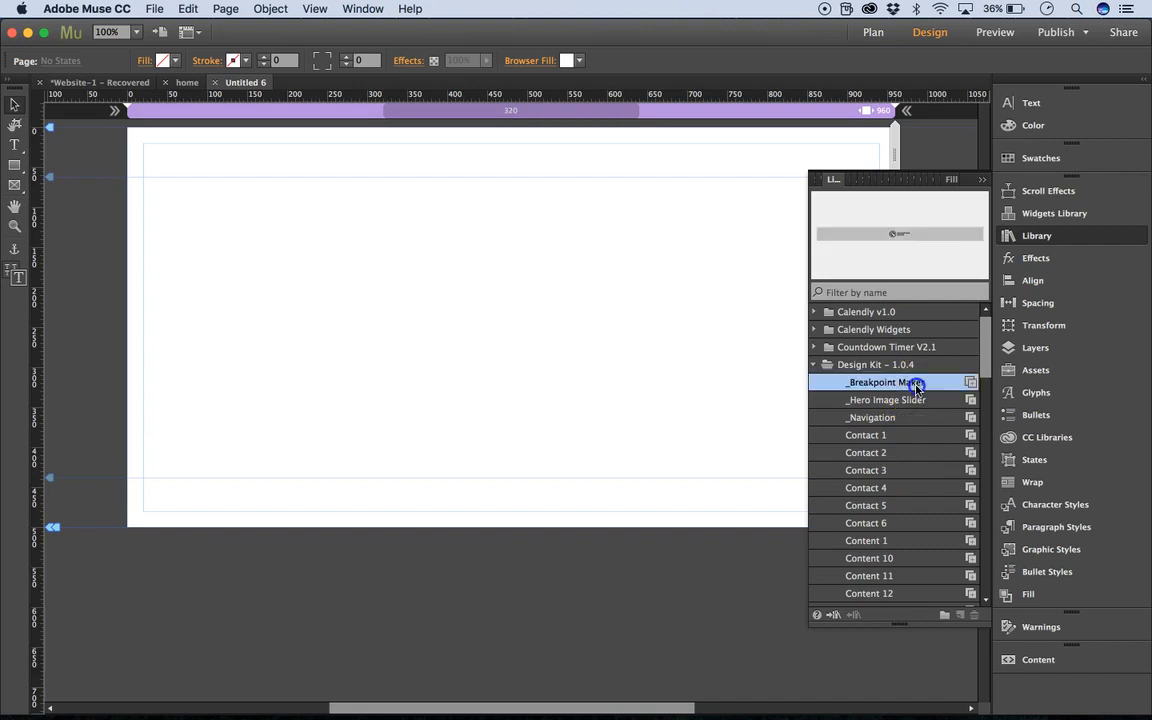
{"action": "left_click", "coordinate": [969, 385]}
{"action": "left_click_drag", "start_coordinate": [969, 385], "coordinate": [667, 110]}
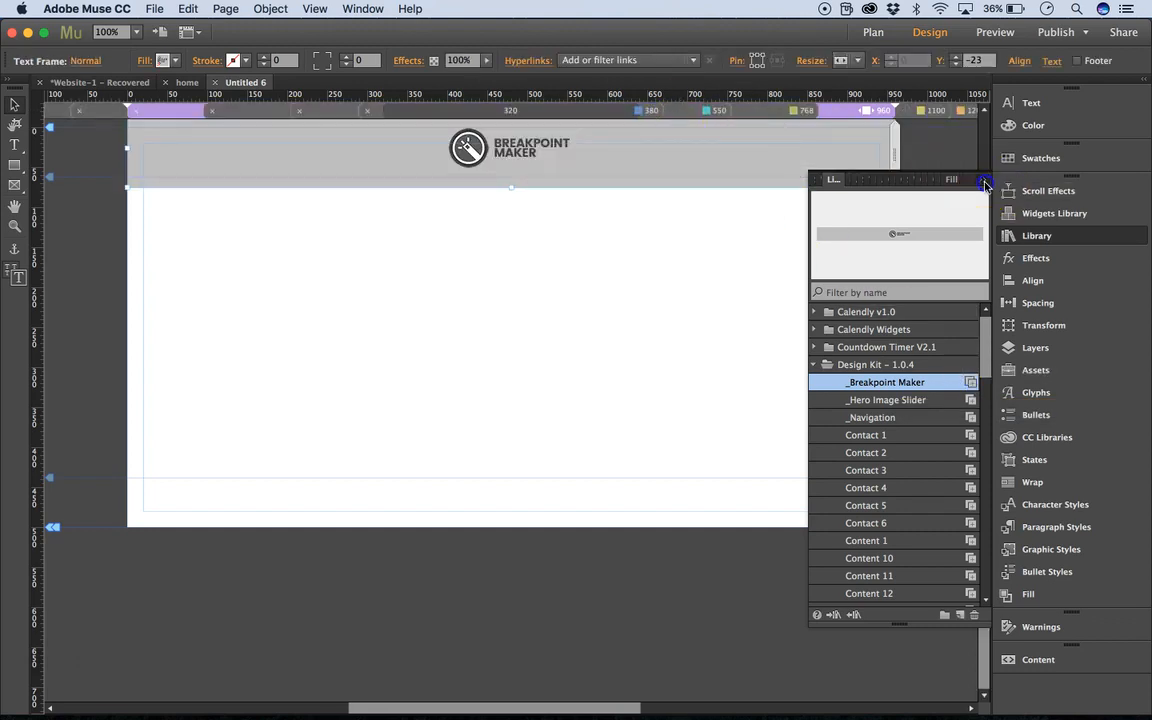
{"action": "left_click", "coordinate": [775, 155]}
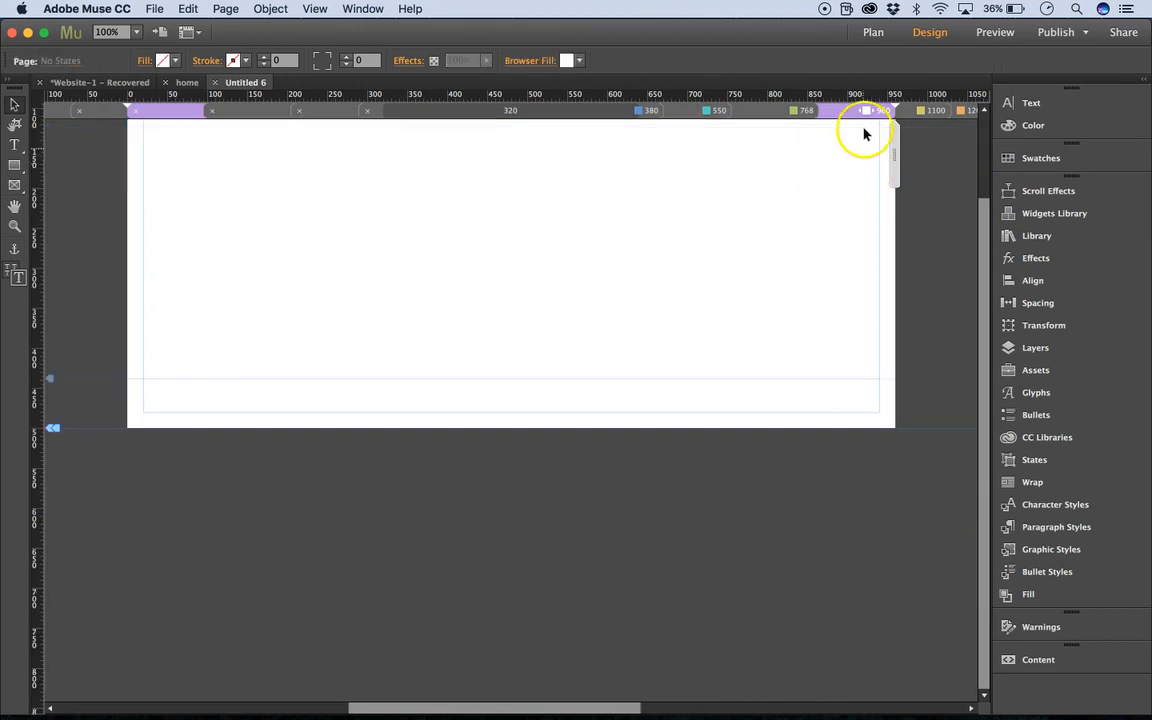
Turn off fluid width for the 960 breakpoint and switch to the 1200 breakpoint.
{"action": "right_click", "coordinate": [863, 112]}
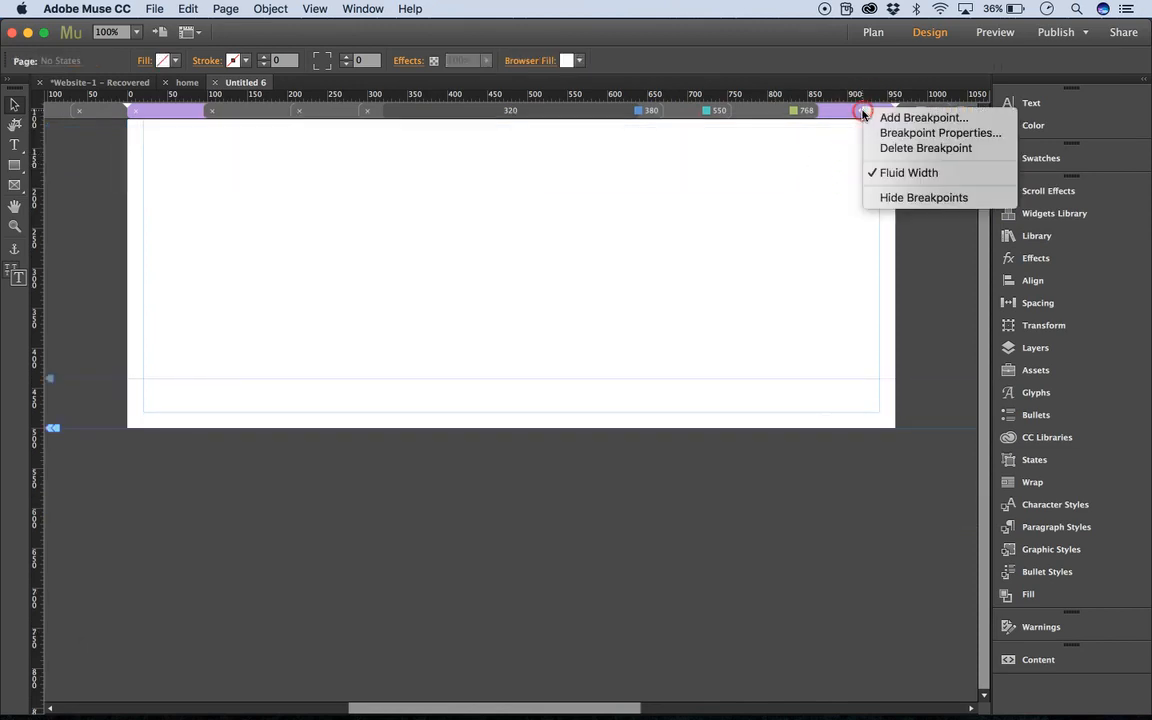
{"action": "left_click", "coordinate": [875, 172]}
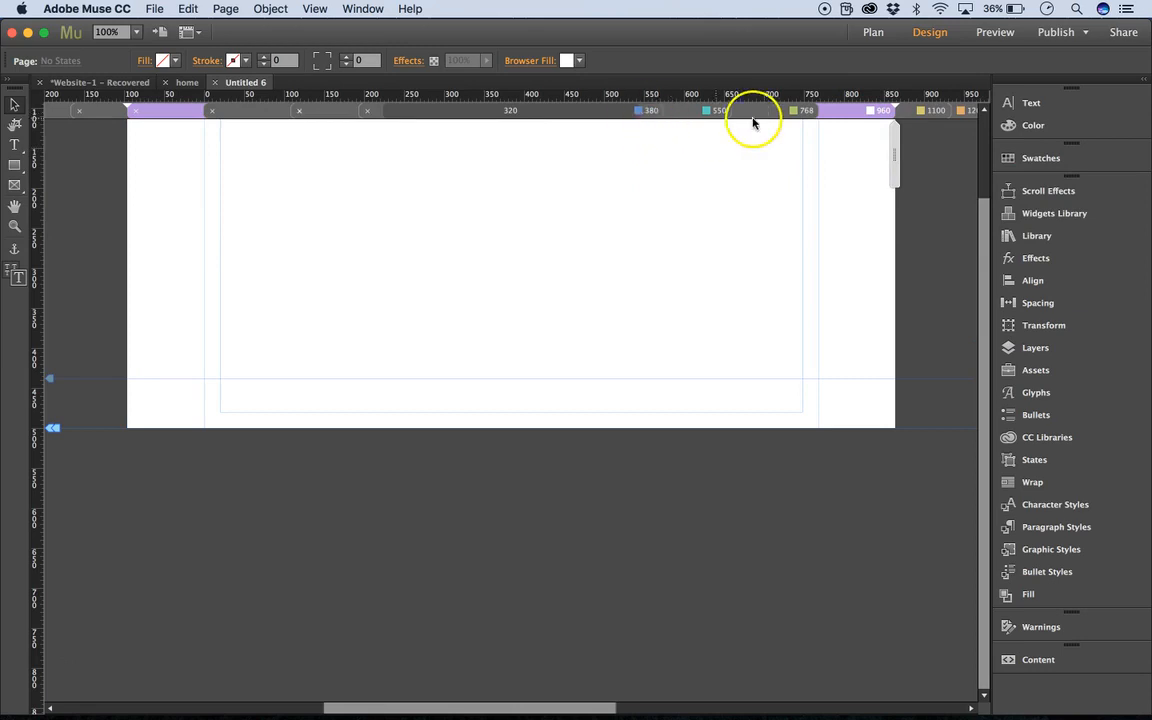
{"action": "scroll", "coordinate": [808, 256], "scroll_direction": "right", "scroll_amount": 2}
{"action": "scroll", "coordinate": [808, 256], "scroll_direction": "right", "scroll_amount": 1}
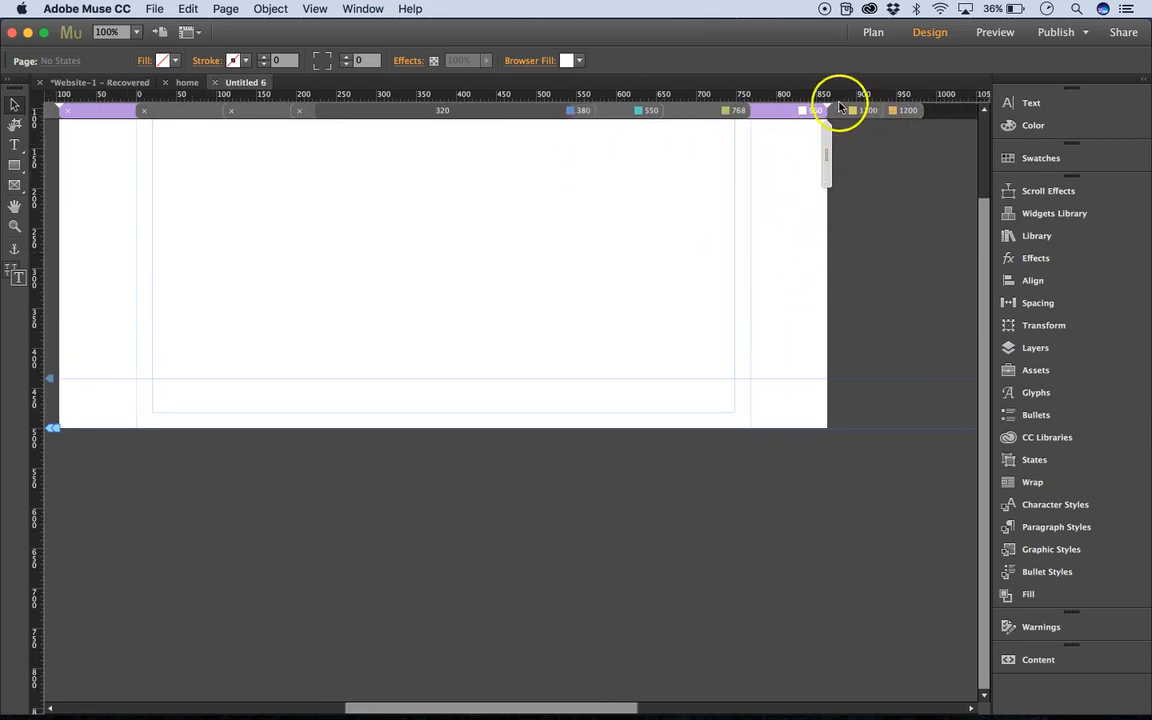
{"action": "left_click", "coordinate": [900, 112]}
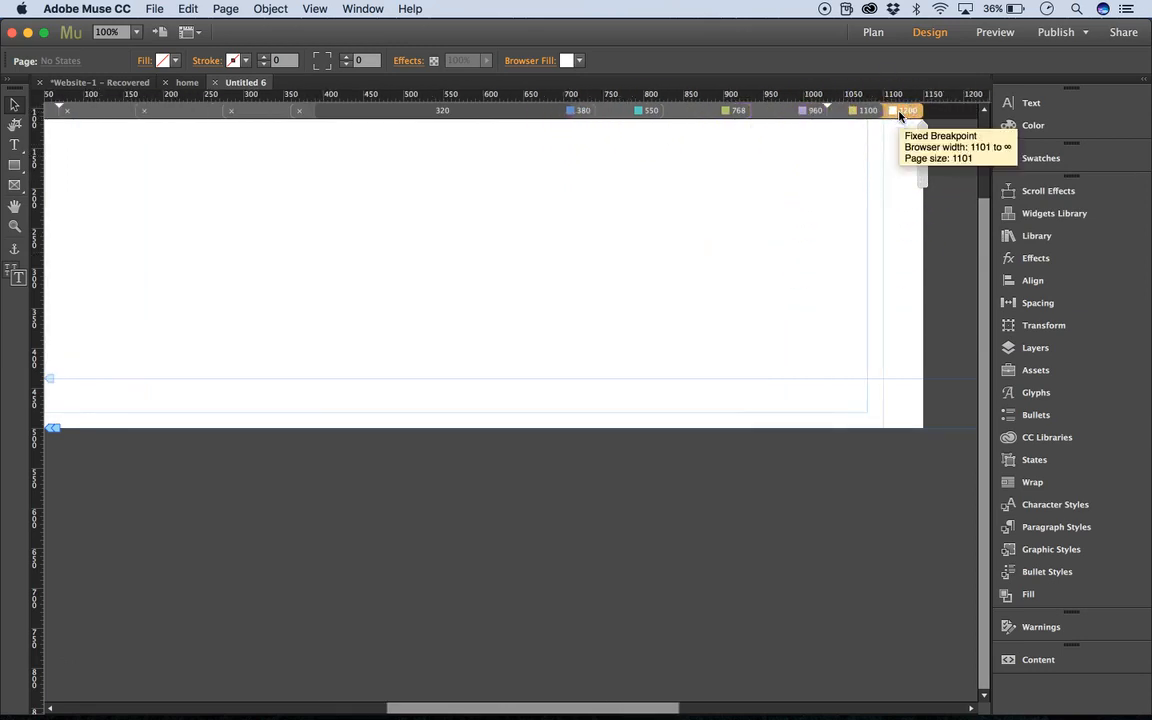
Place Progress Tracker 1.0 from the library across all breakpoints, at X 20, Y 75 in the 1200 breakpoint.
{"action": "left_click", "coordinate": [1021, 237]}
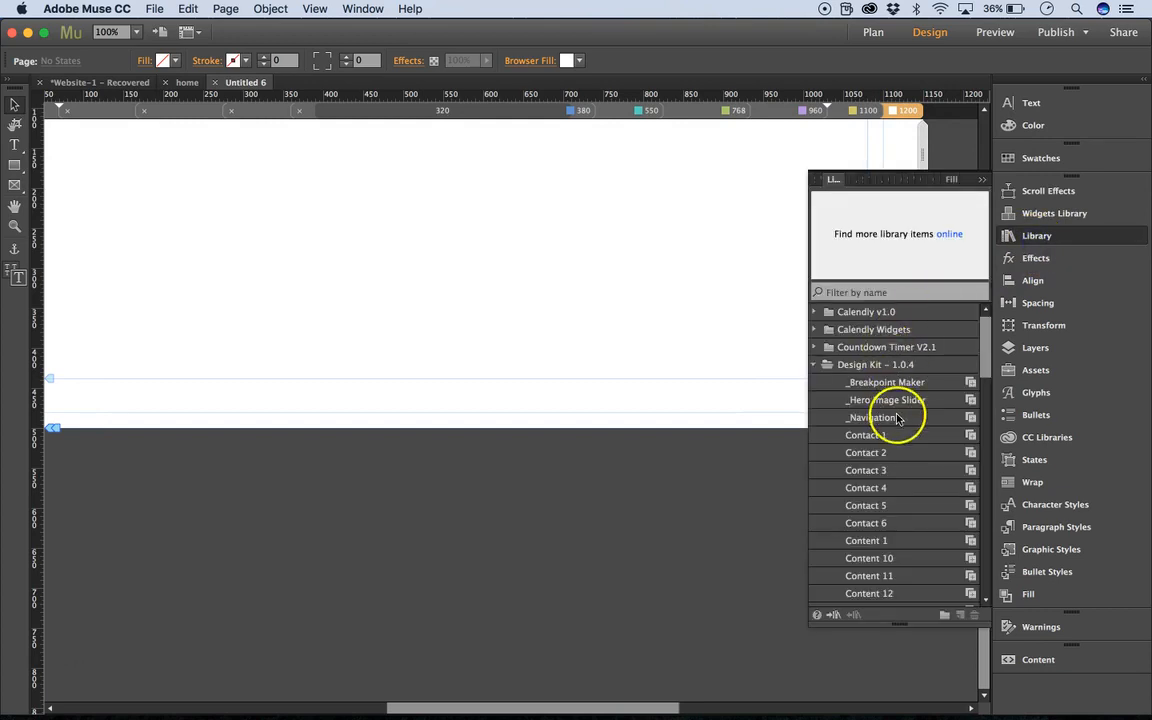
{"action": "left_click", "coordinate": [813, 365]}
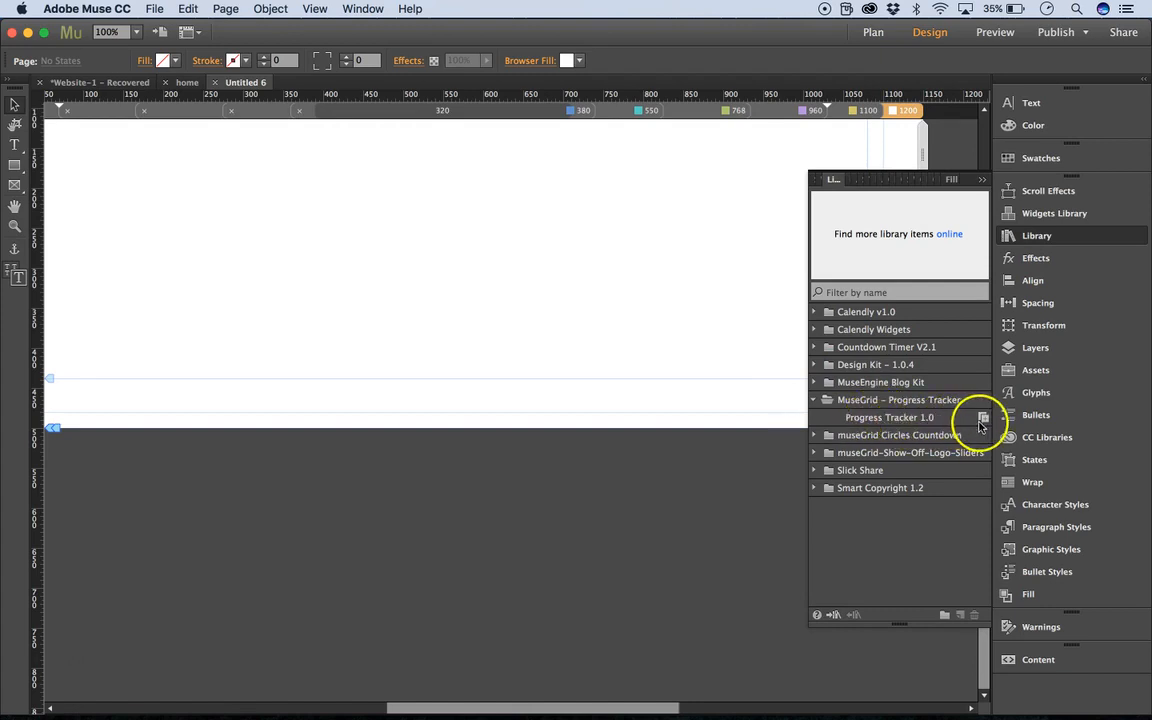
{"action": "left_click_drag", "start_coordinate": [983, 418], "coordinate": [260, 166]}
{"action": "left_click", "coordinate": [981, 179]}
{"action": "left_click", "coordinate": [715, 443]}
{"action": "scroll", "coordinate": [716, 445], "scroll_direction": "right", "scroll_amount": 5}
{"action": "scroll", "coordinate": [715, 445], "scroll_direction": "right", "scroll_amount": 1}
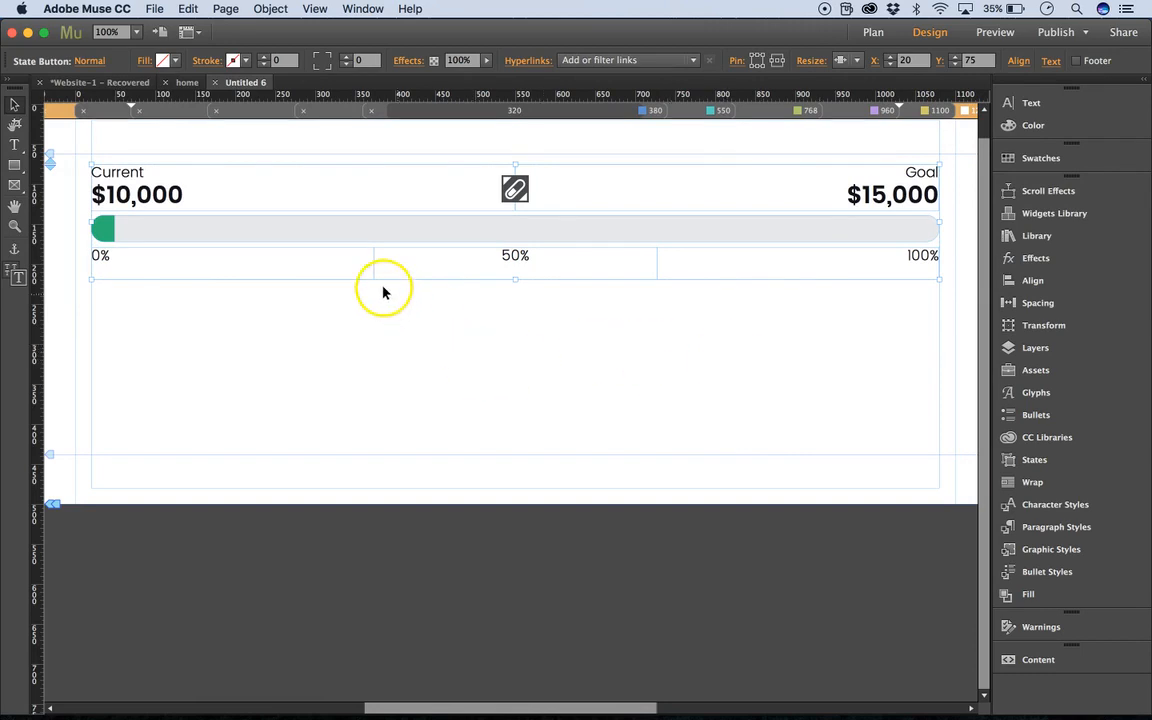
Move the tracker up to Y 93 at the 1100 breakpoint and to a similar height at the 960 breakpoint.
{"action": "left_click", "coordinate": [938, 111]}
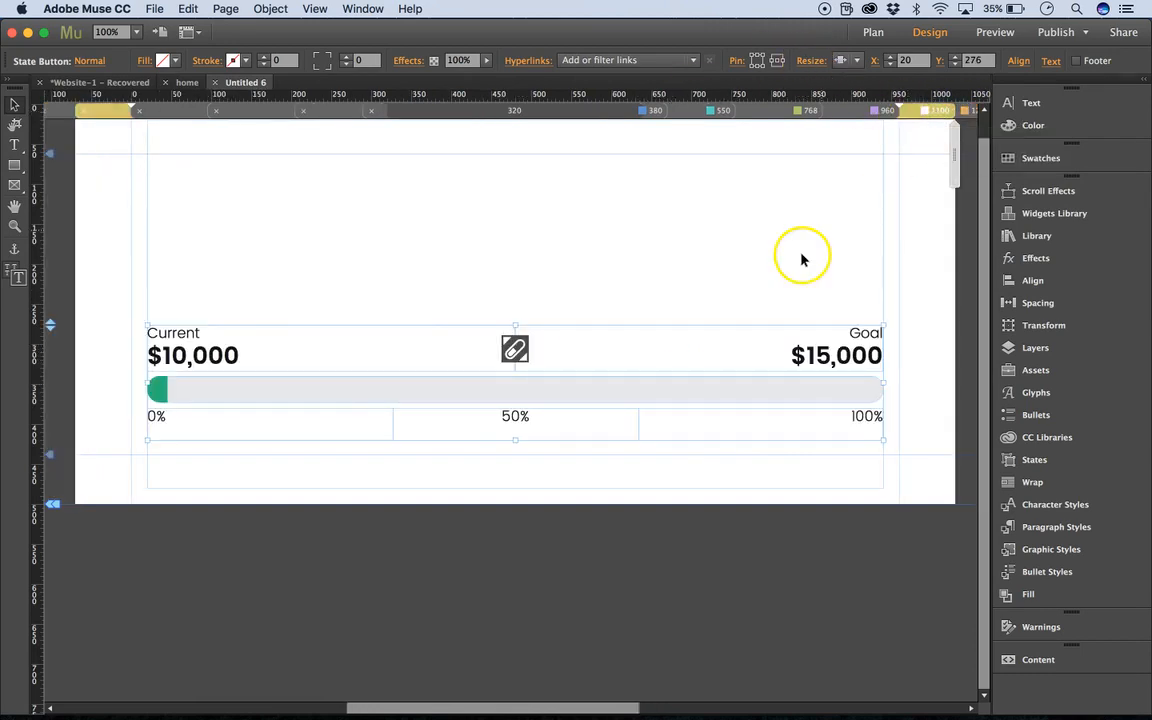
{"action": "left_click_drag", "start_coordinate": [51, 325], "coordinate": [51, 178]}
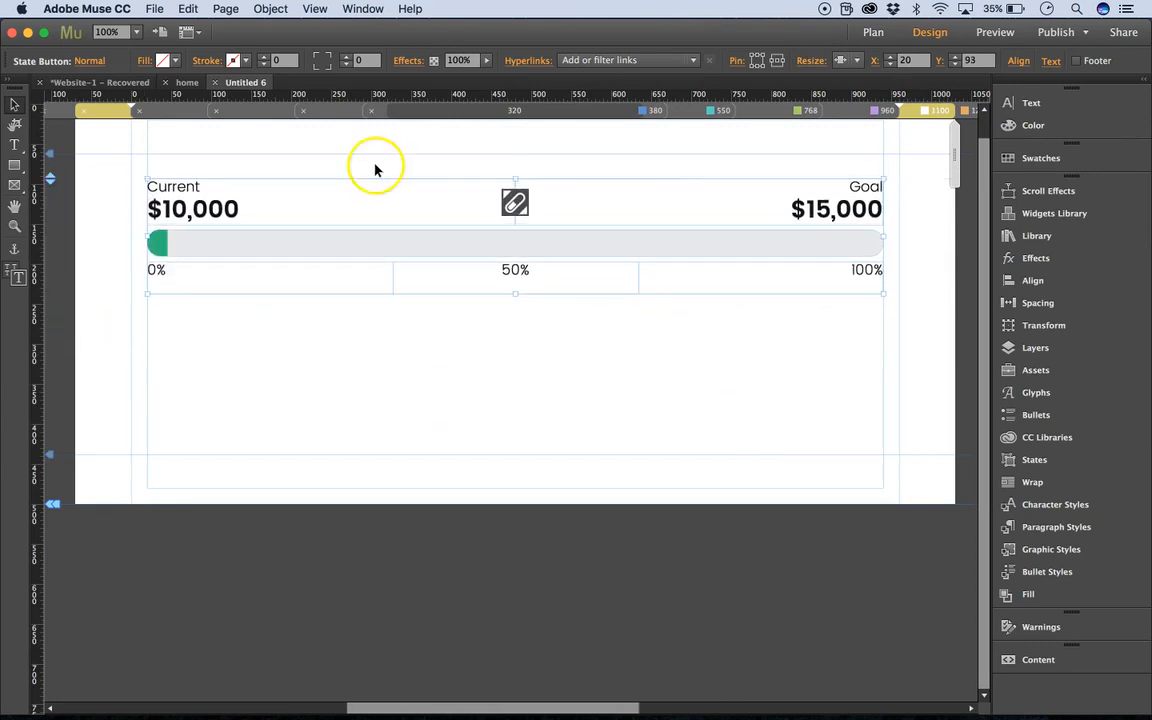
{"action": "left_click", "coordinate": [870, 115]}
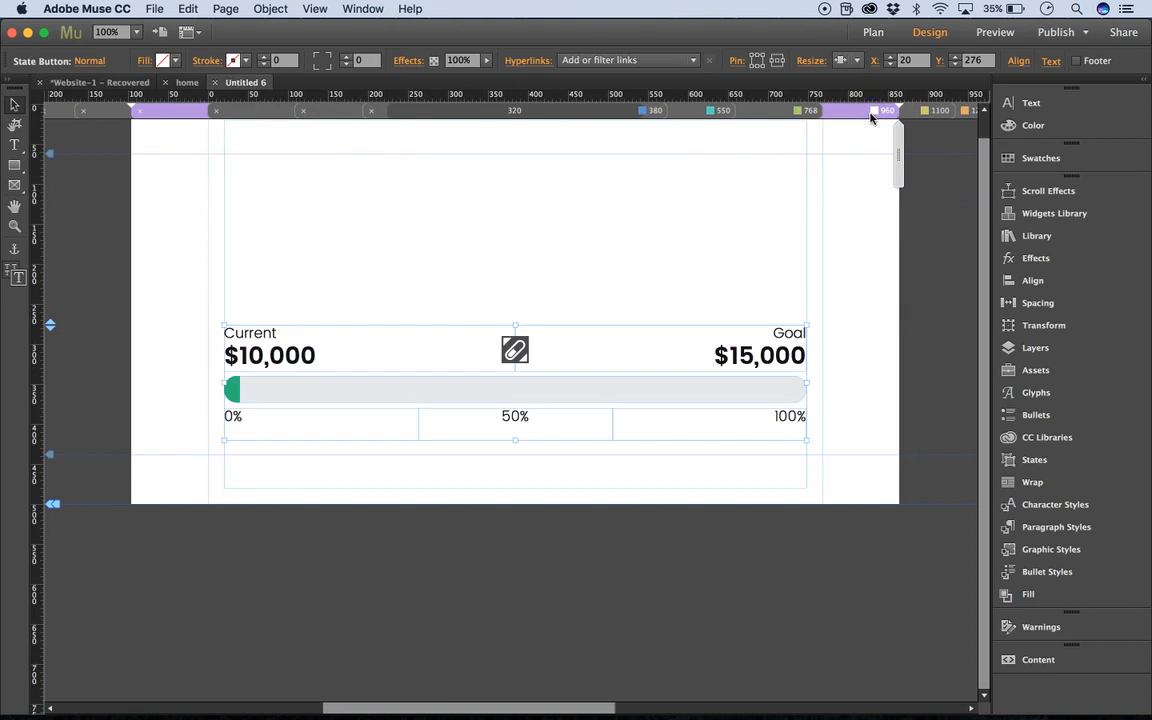
{"action": "left_click_drag", "start_coordinate": [51, 325], "coordinate": [56, 172]}
Move the tracker up to Y 90 at the 768 breakpoint, Y 80 at 550, and similarly high at 380.
{"action": "left_click", "coordinate": [766, 120]}
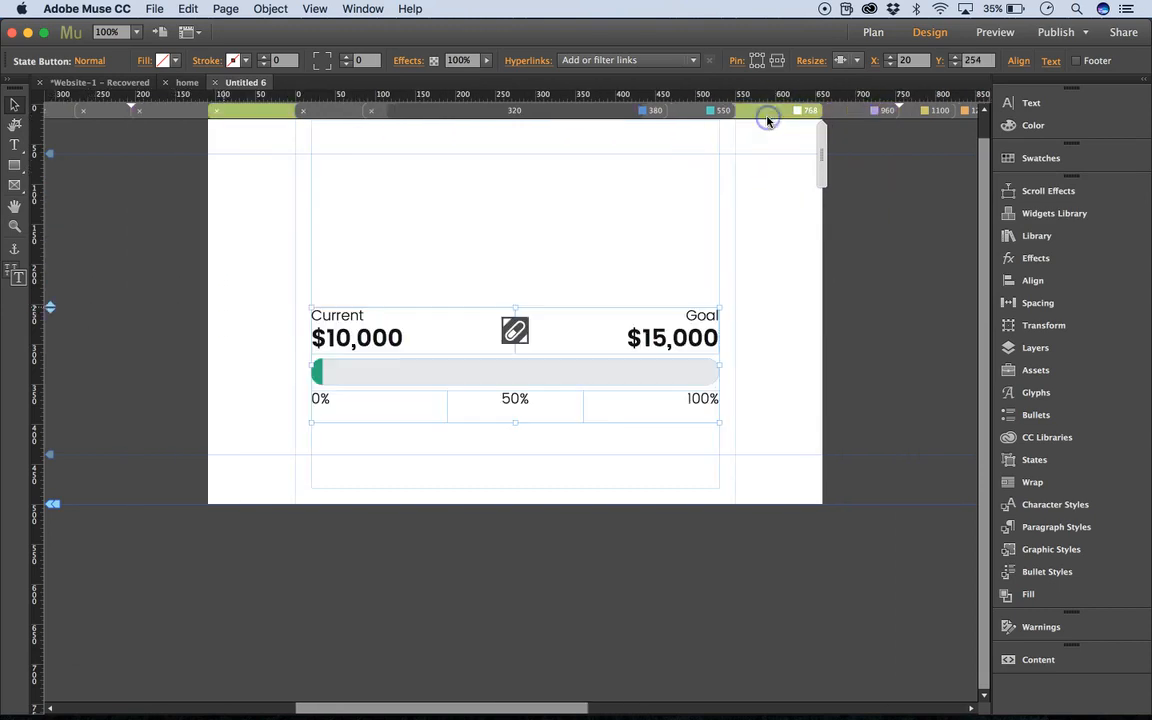
{"action": "left_click_drag", "start_coordinate": [51, 308], "coordinate": [51, 176]}
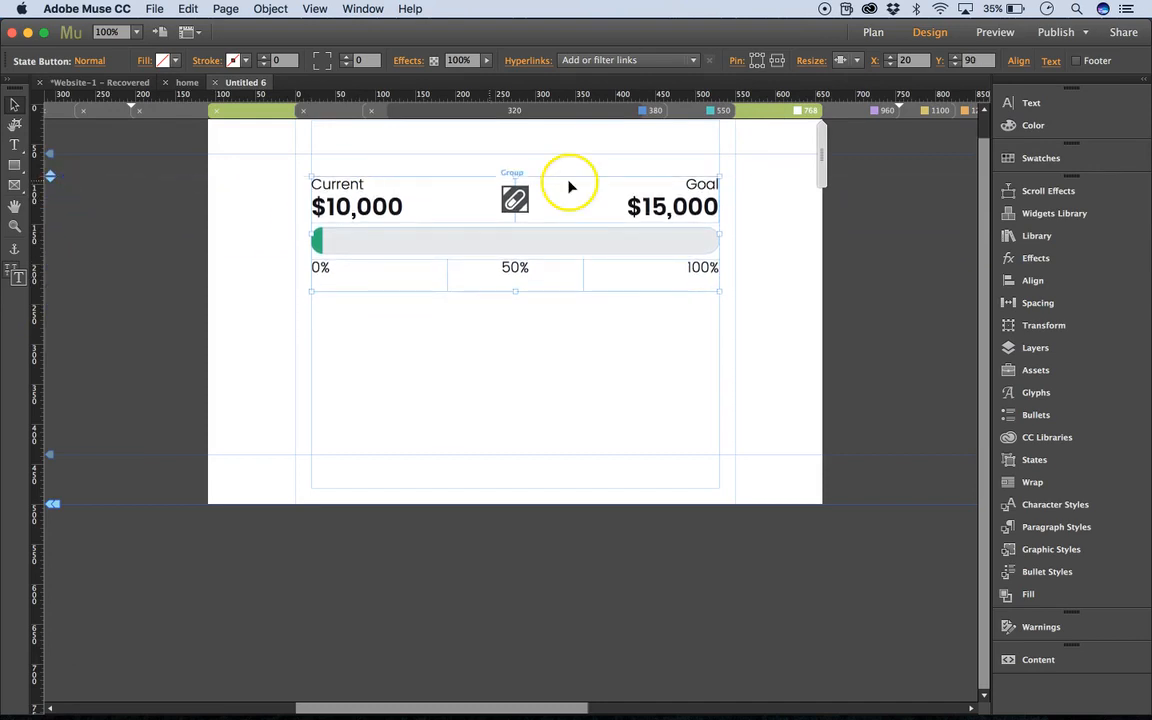
{"action": "left_click", "coordinate": [699, 114]}
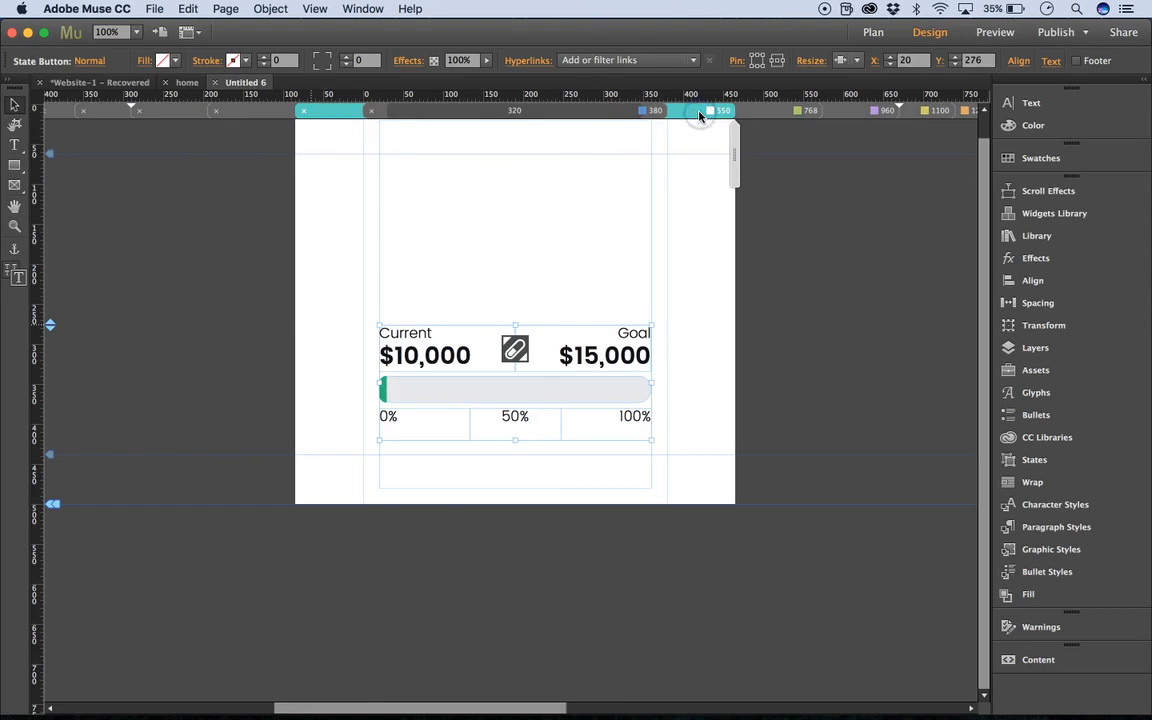
{"action": "left_click_drag", "start_coordinate": [50, 324], "coordinate": [54, 173]}
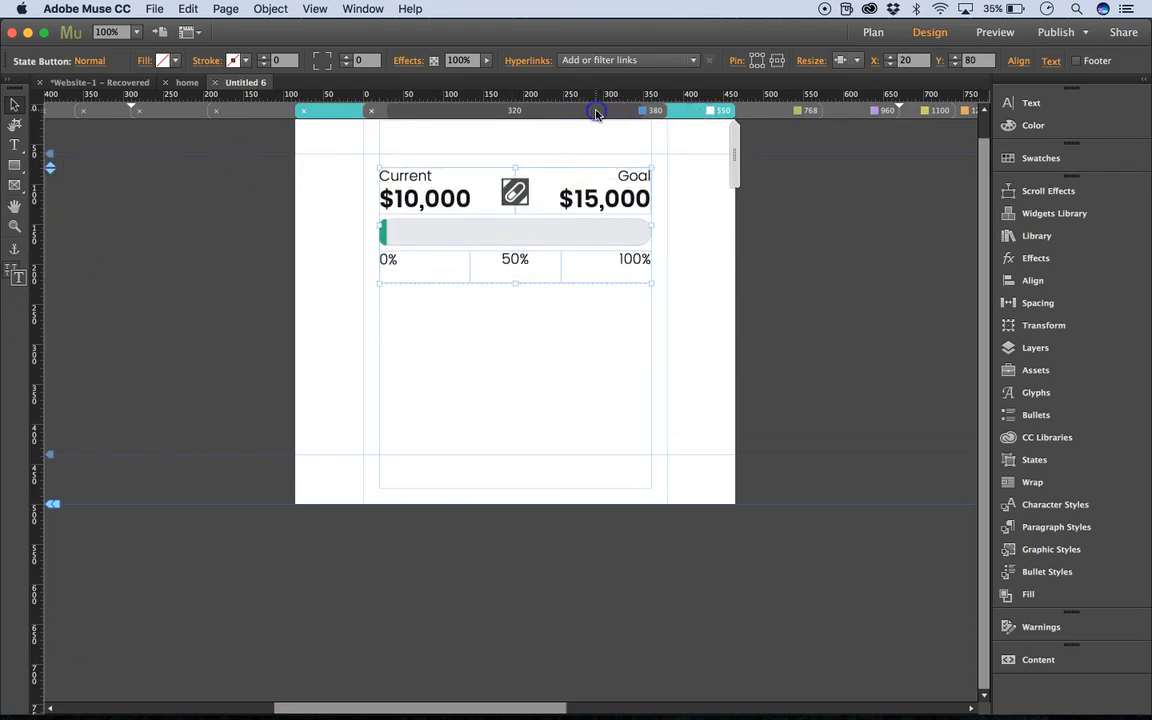
{"action": "left_click", "coordinate": [597, 110]}
{"action": "left_click_drag", "start_coordinate": [51, 323], "coordinate": [48, 166]}
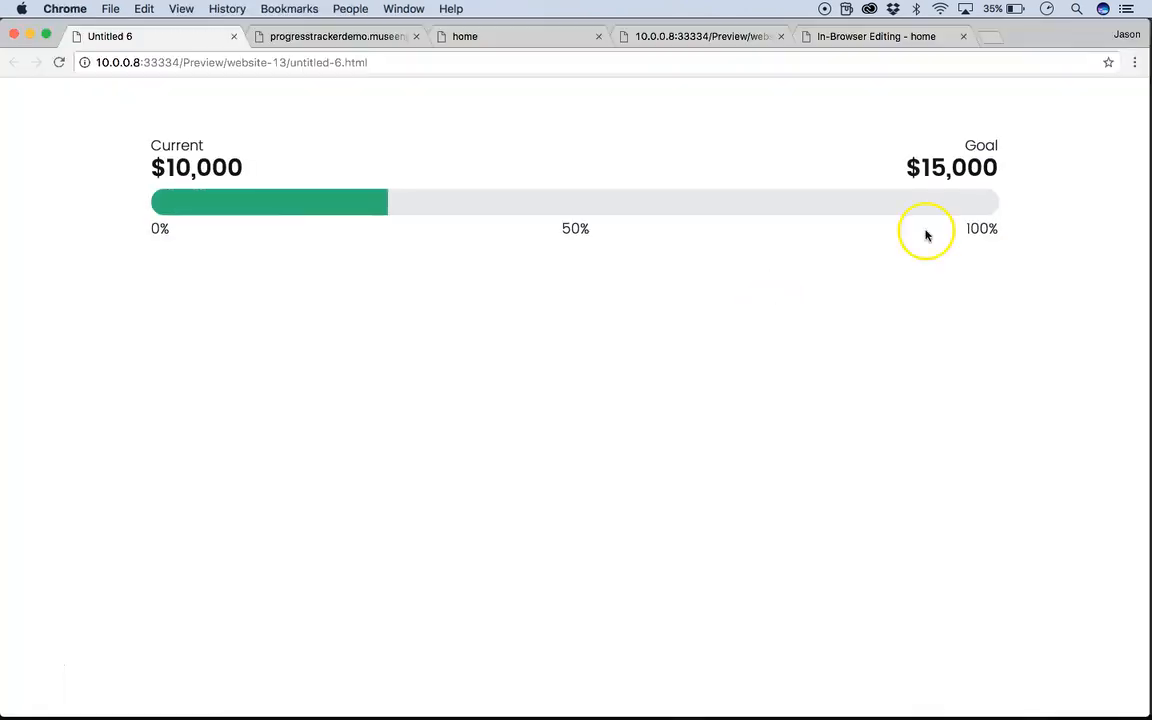
Preview the new page in the browser and check the tracker while adjusting the window.
{"action": "left_click_drag", "start_coordinate": [1148, 119], "coordinate": [1147, 180]}
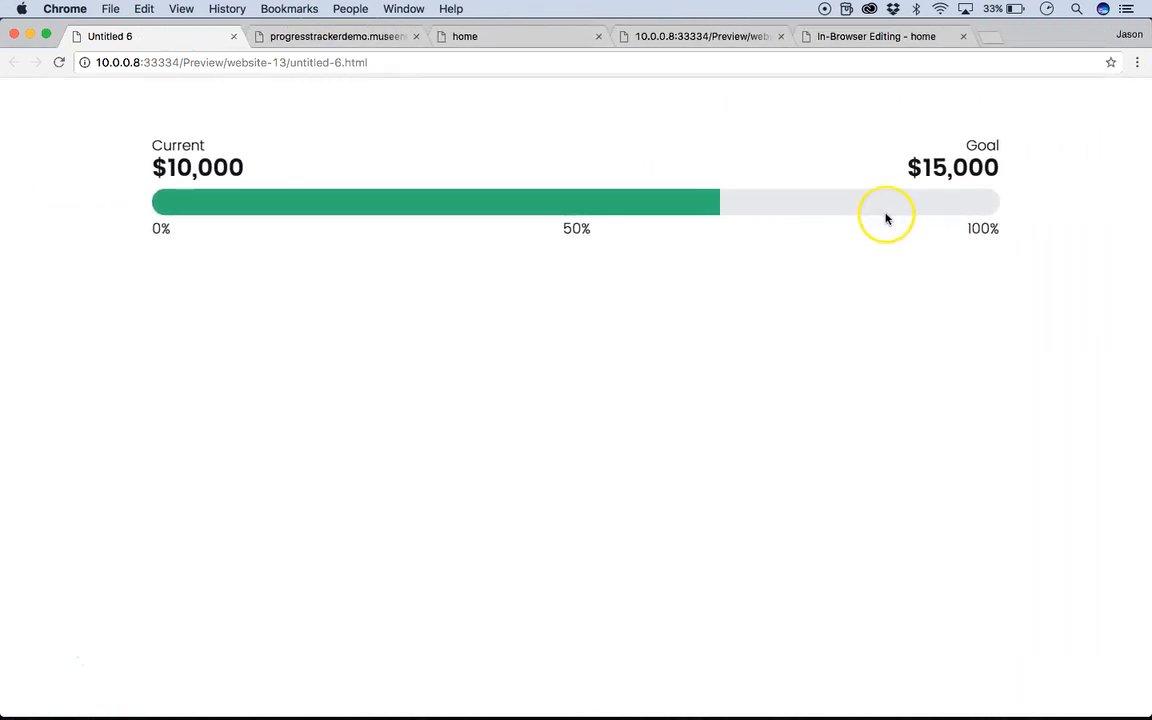